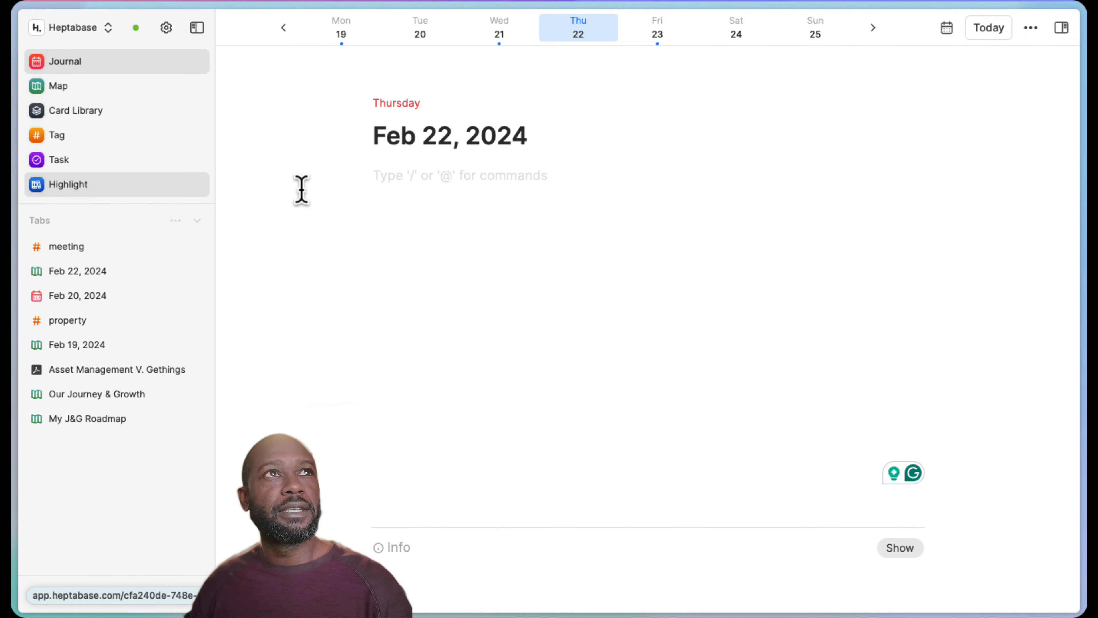
pyautogui.moveTo(78, 86)
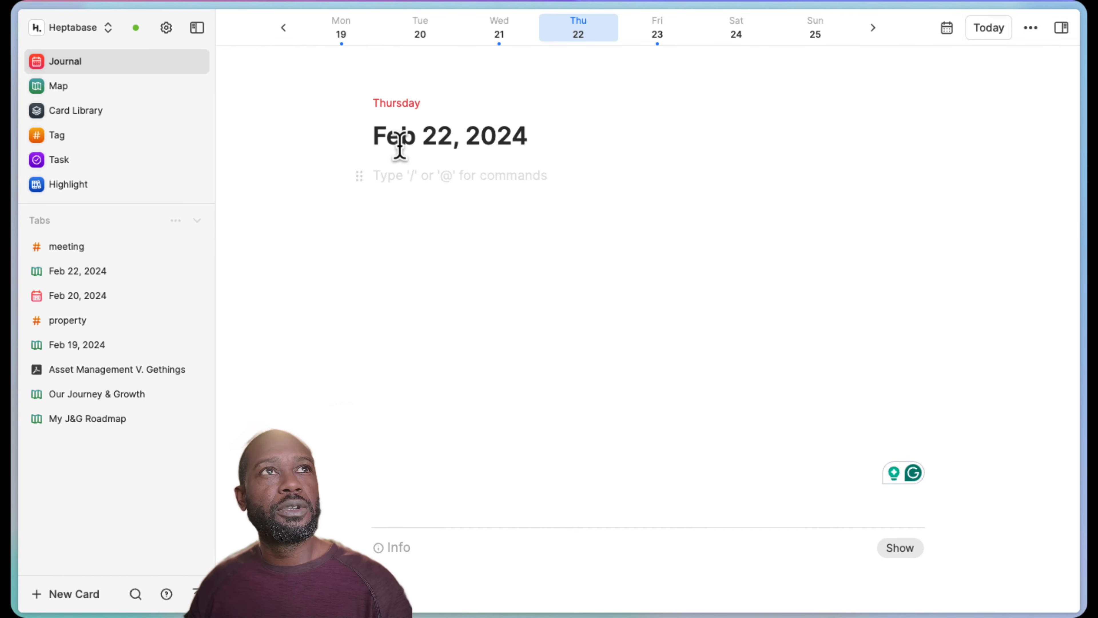
pyautogui.moveTo(373, 135); pyautogui.dragTo(523, 139)
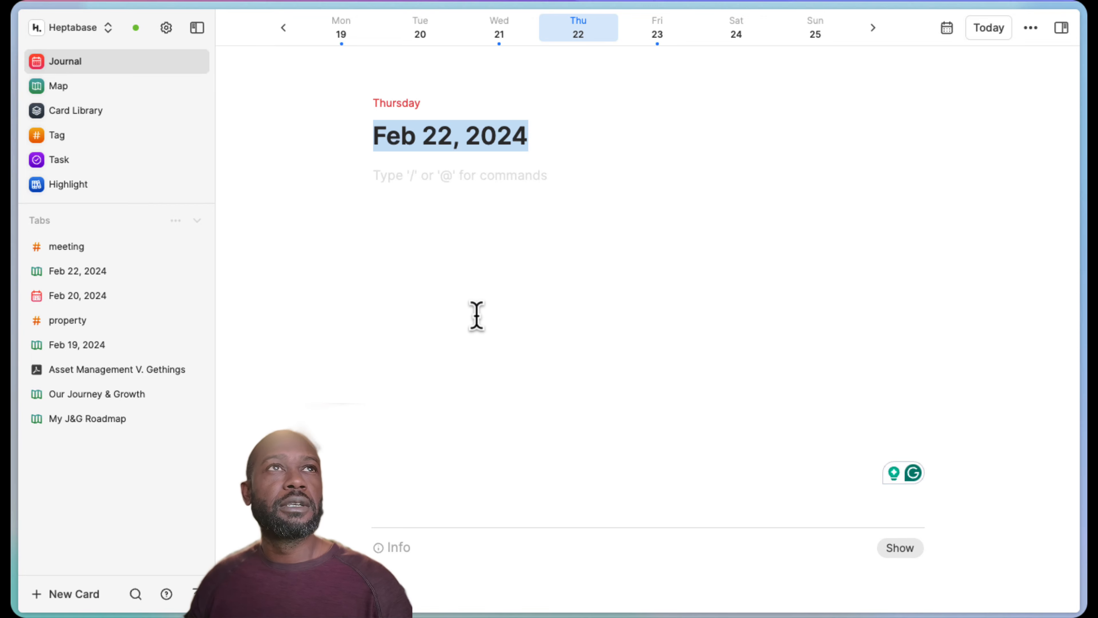
pyautogui.click(415, 100)
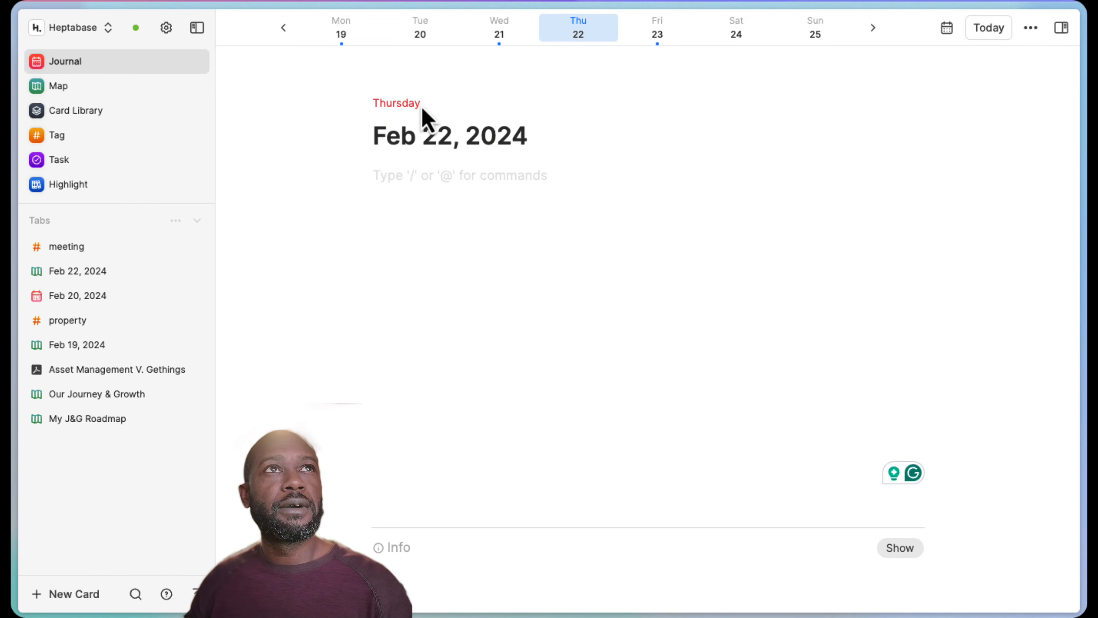
pyautogui.moveTo(423, 108); pyautogui.dragTo(356, 106)
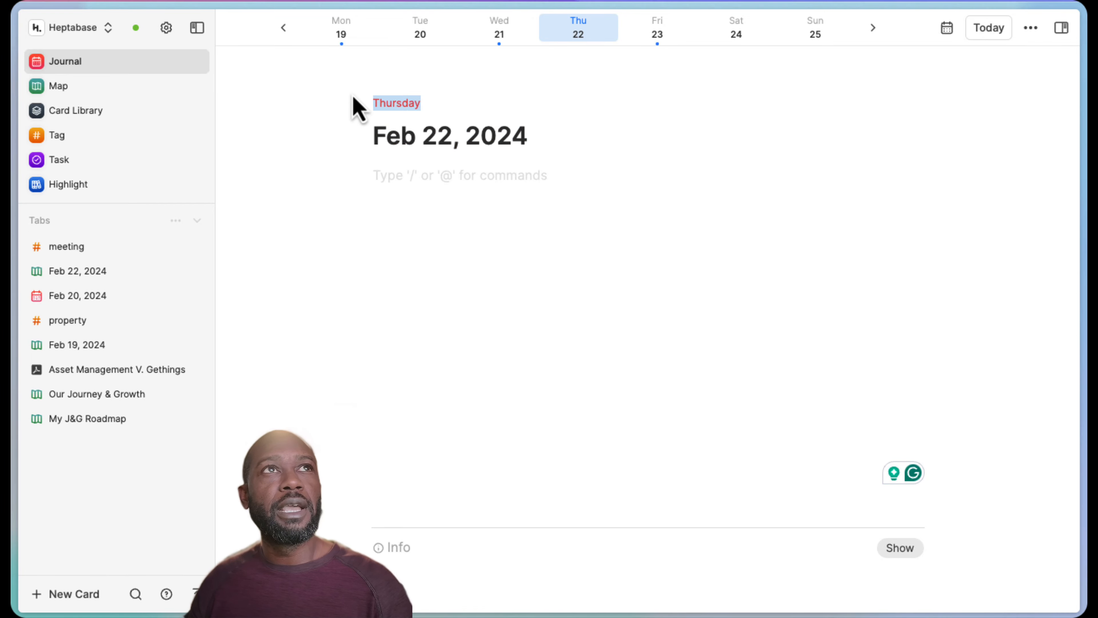
# Check the February 2024 journal calendar, view the Feb 20 entry, and return to today's entry.
pyautogui.click(948, 33)
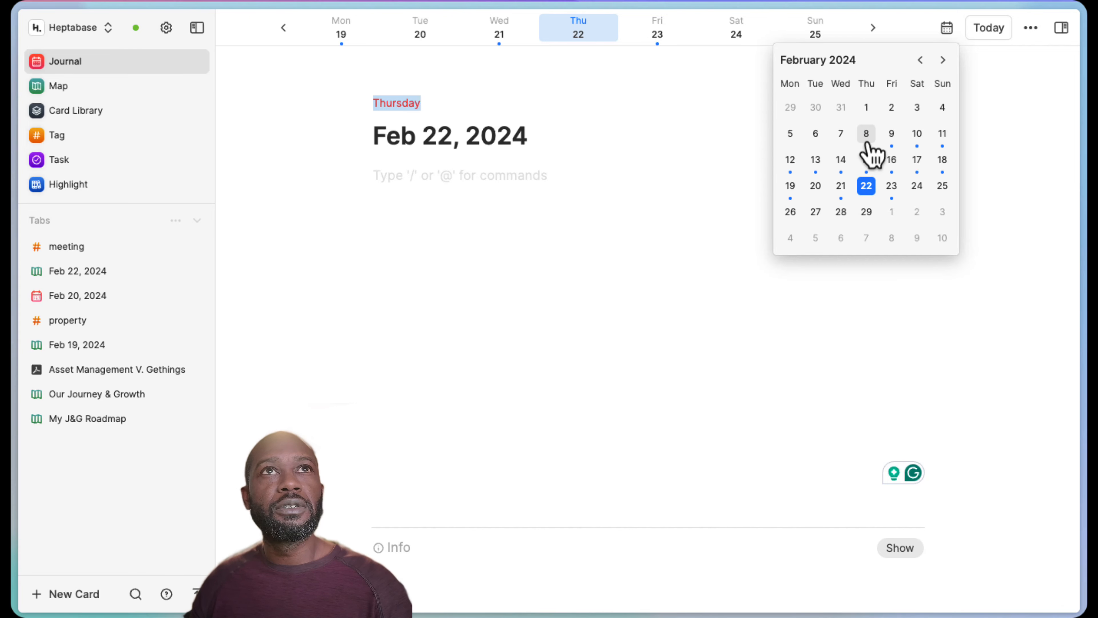
pyautogui.click(991, 112)
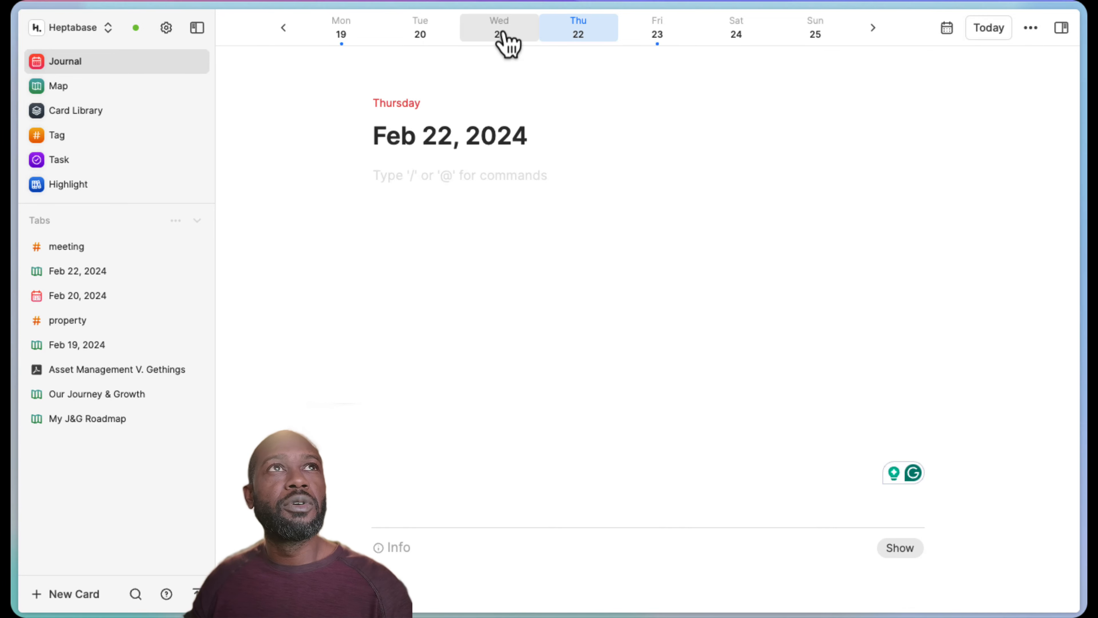
pyautogui.click(433, 37)
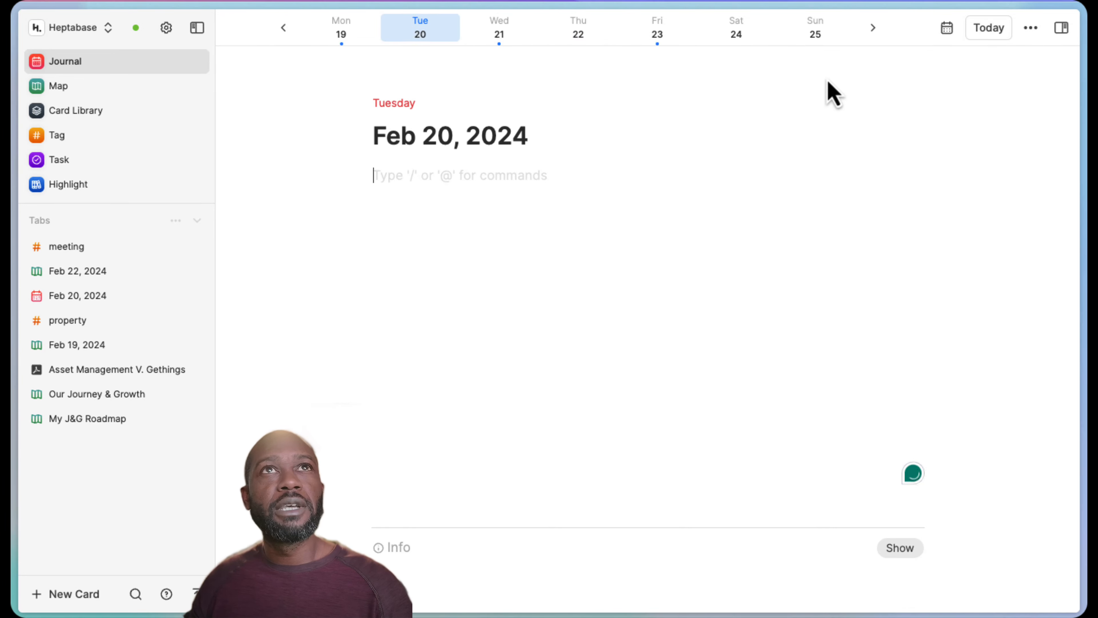
pyautogui.click(978, 34)
pyautogui.moveTo(426, 135); pyautogui.dragTo(510, 159)
pyautogui.click(507, 218)
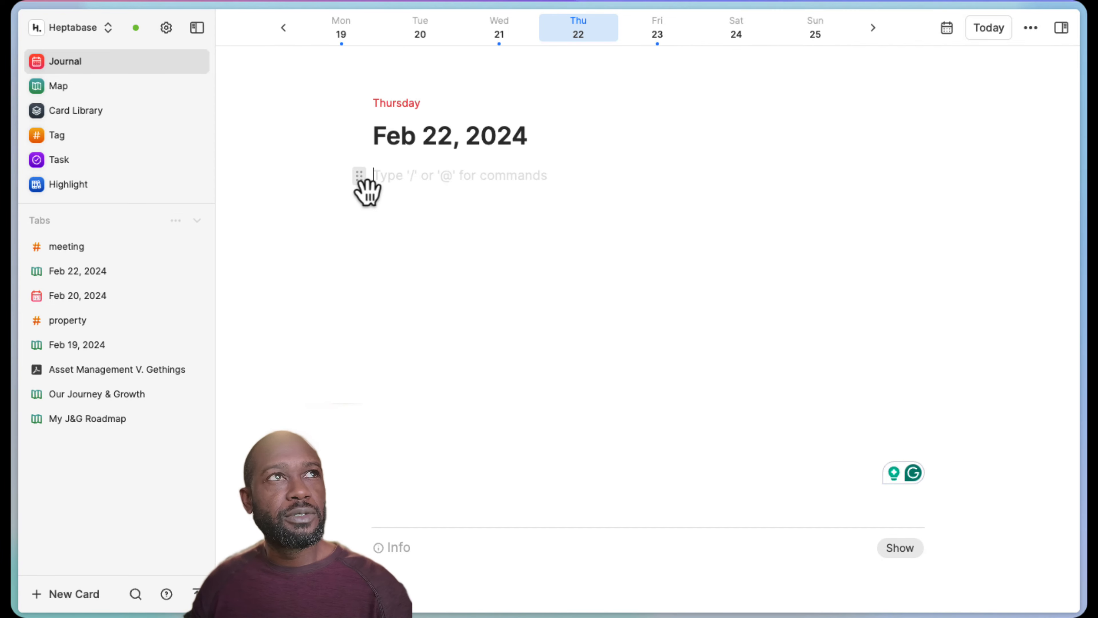
# Examine the block actions and the block types the empty line of today's journal entry can be turned into.
pyautogui.click(360, 175)
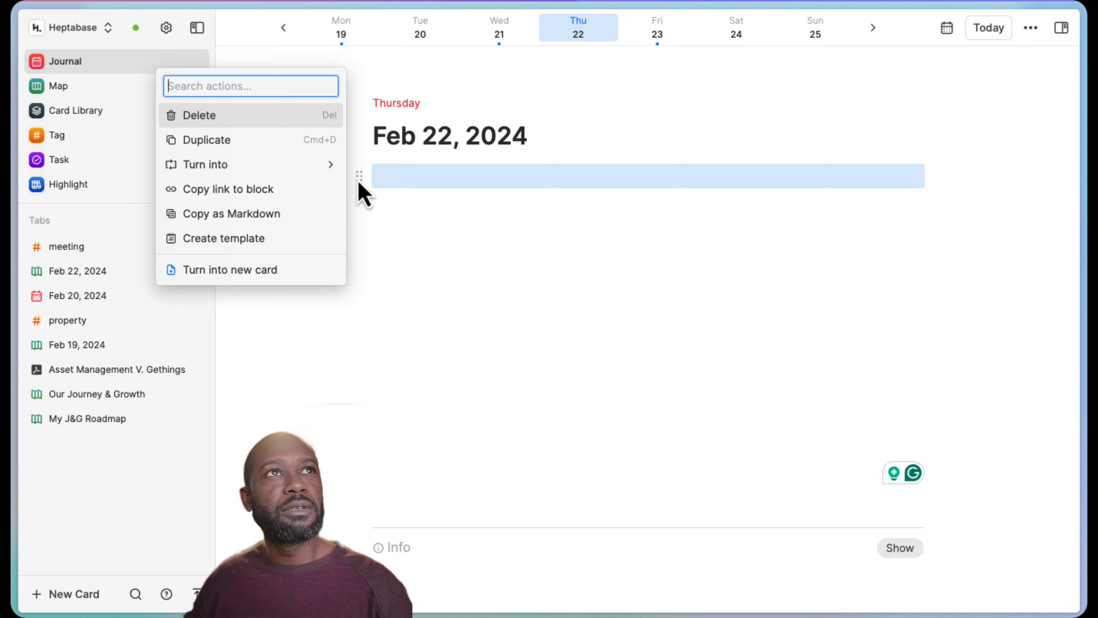
pyautogui.moveTo(284, 166)
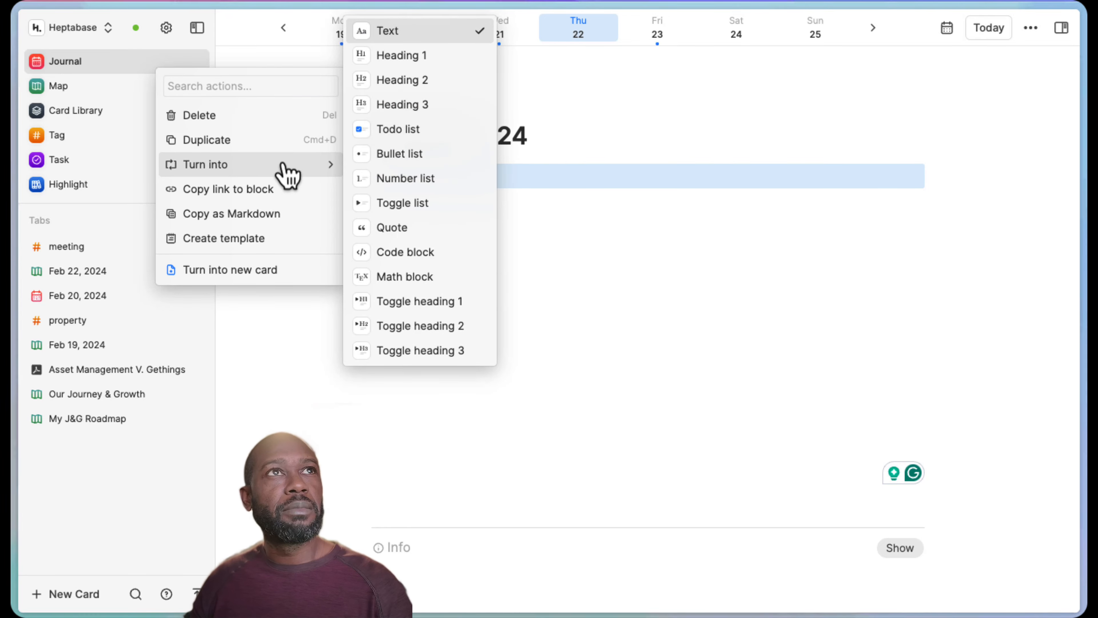
pyautogui.moveTo(342, 171)
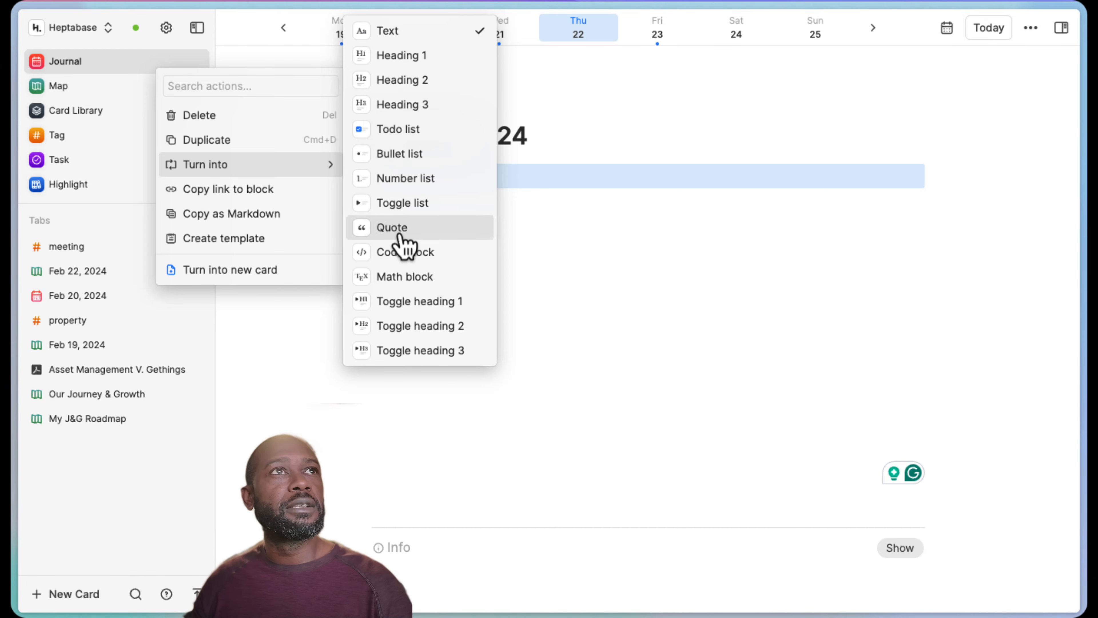
pyautogui.click(493, 186)
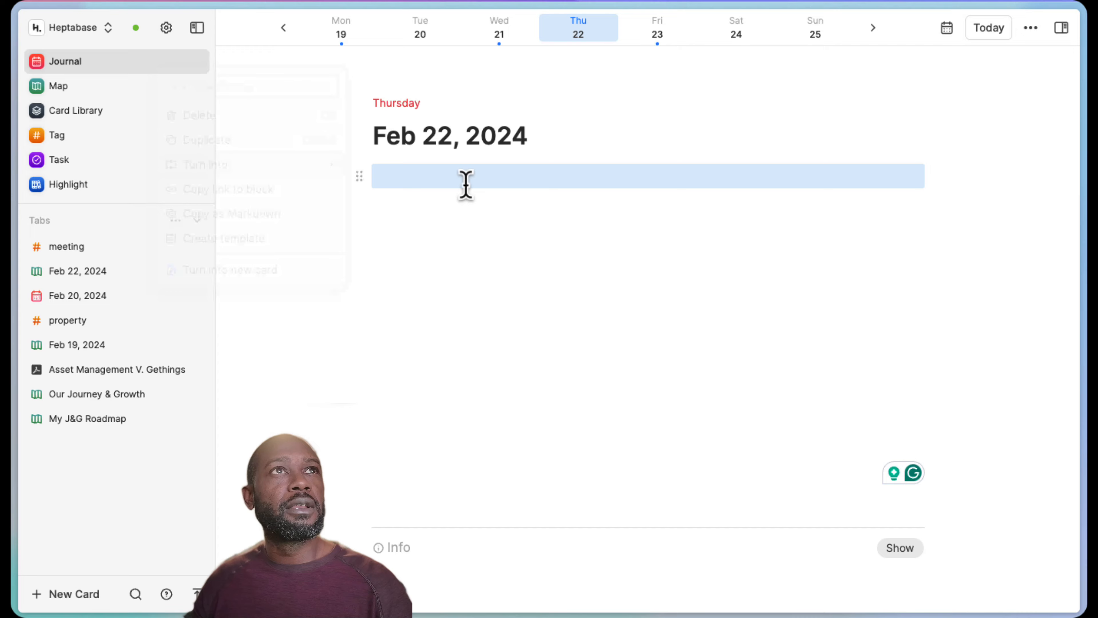
pyautogui.click(388, 183)
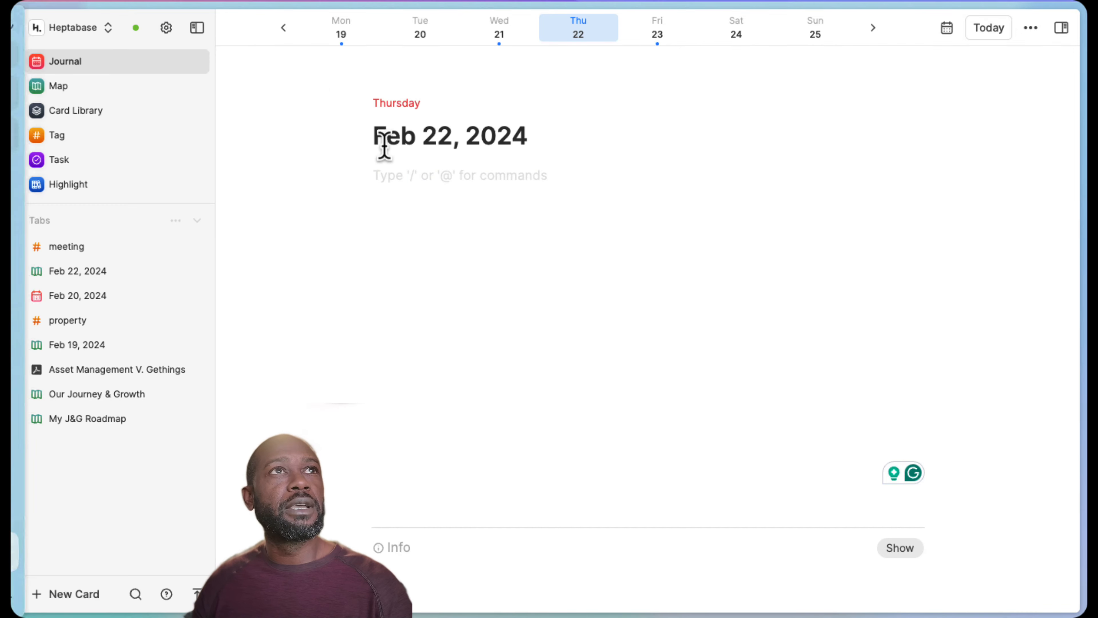
# View the saved templates and preview "How to create a template", leaving the list without editing any.
pyautogui.click(108, 28)
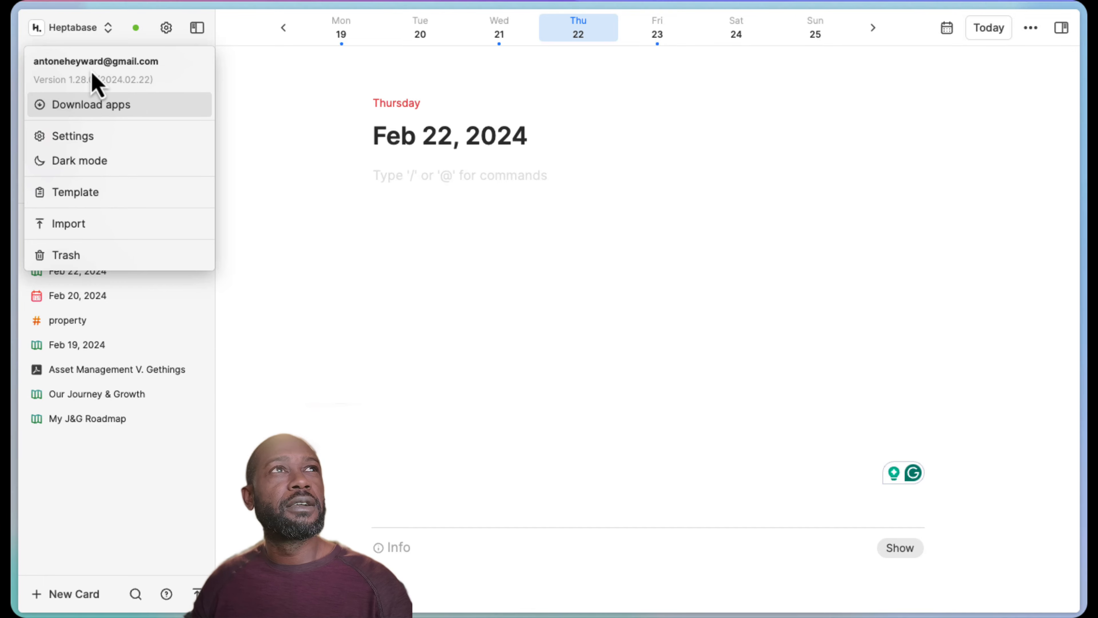
pyautogui.click(100, 26)
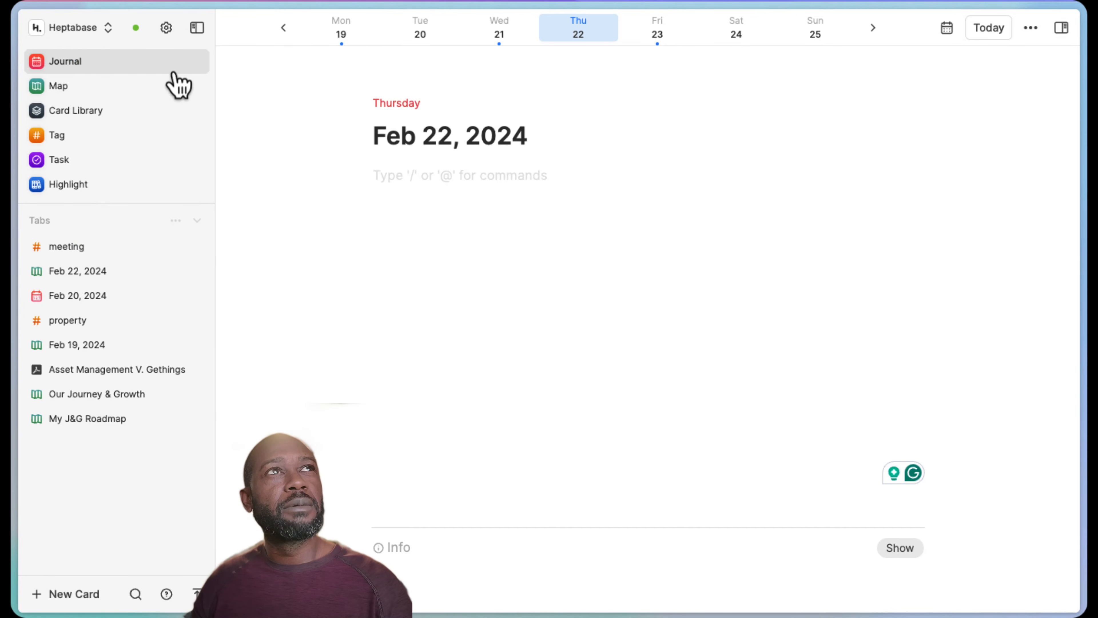
pyautogui.click(98, 32)
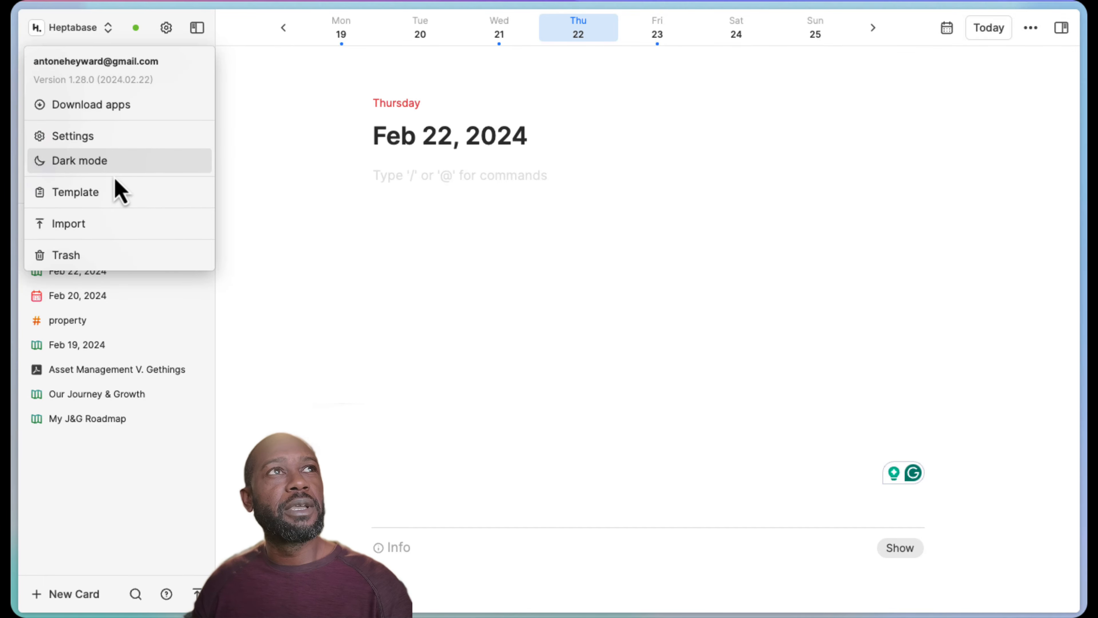
pyautogui.click(104, 192)
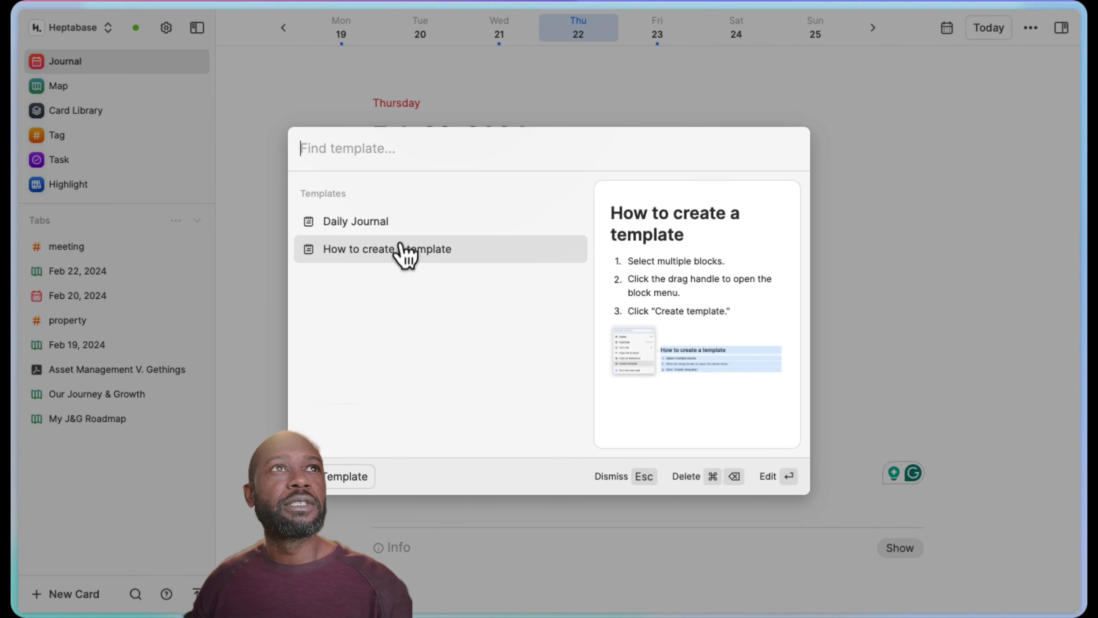
pyautogui.click(253, 200)
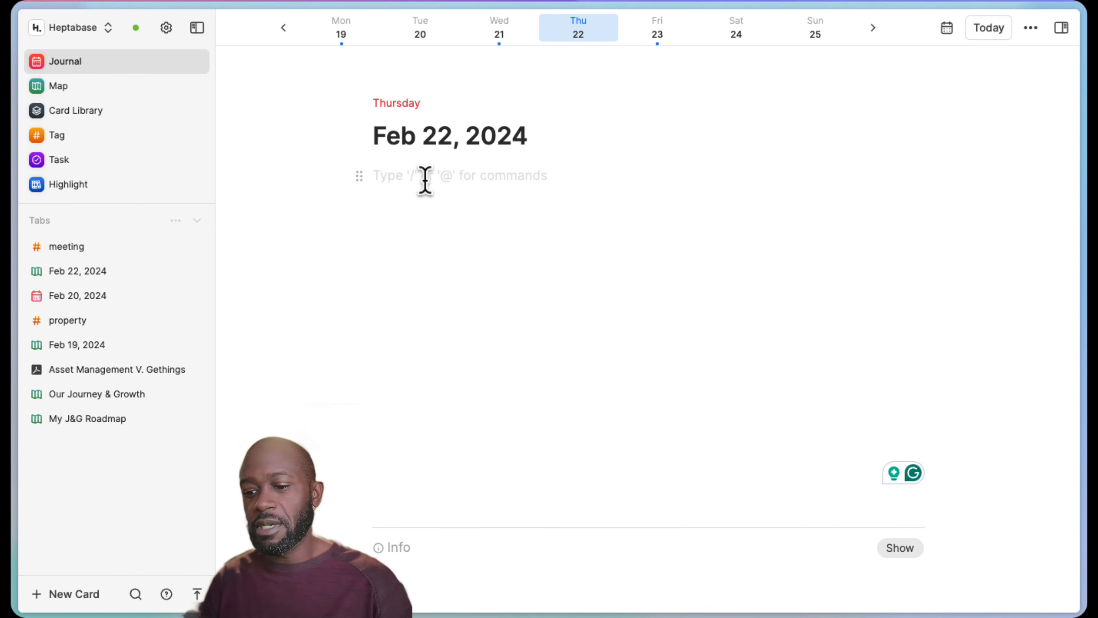
# Insert the Daily Journal template into the Feb 22, 2024 journal entry.
pyautogui.write('/')
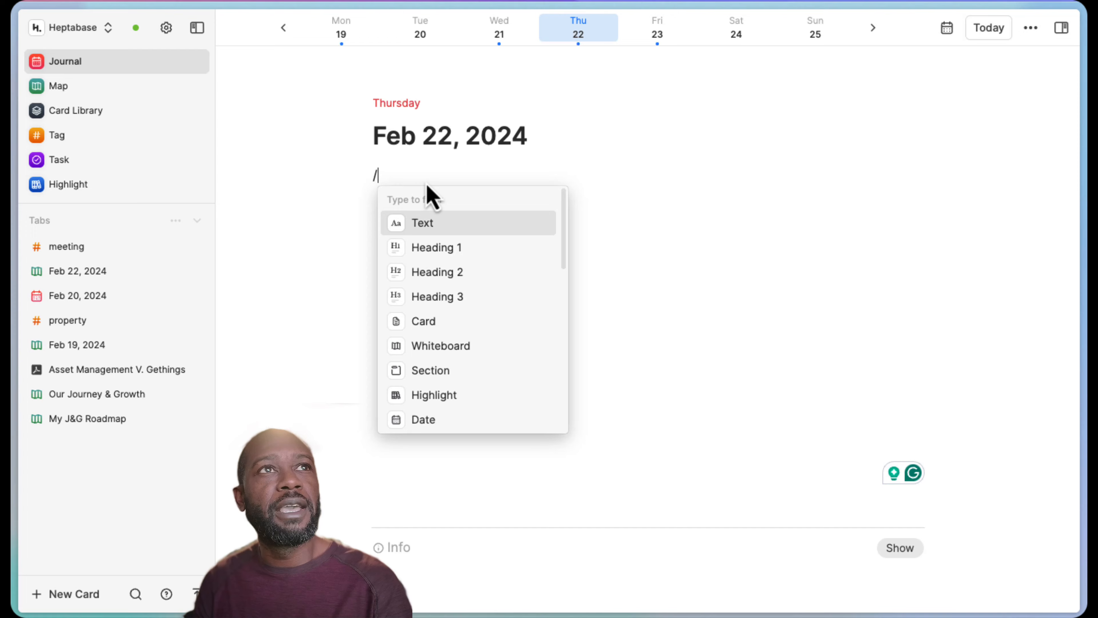
pyautogui.write('templ')
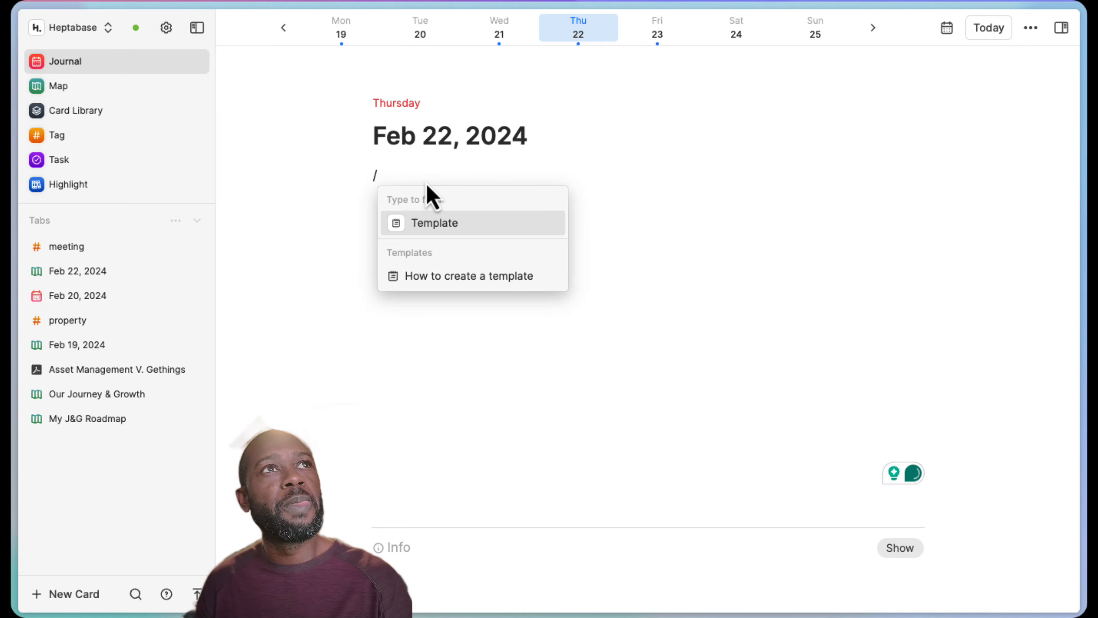
pyautogui.write('dail')
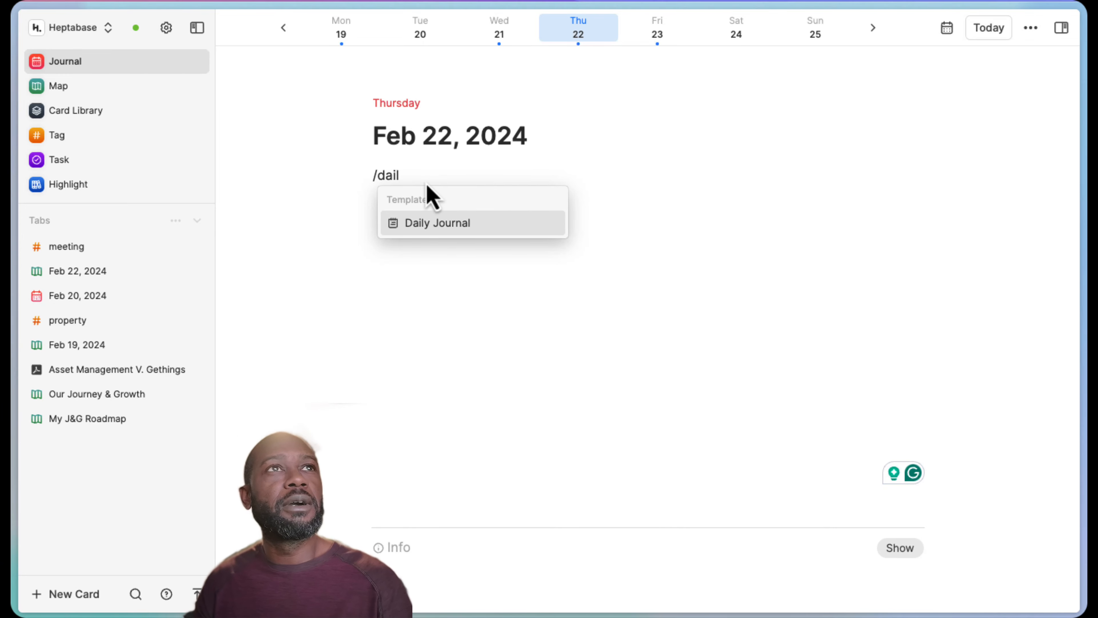
pyautogui.press('Return')
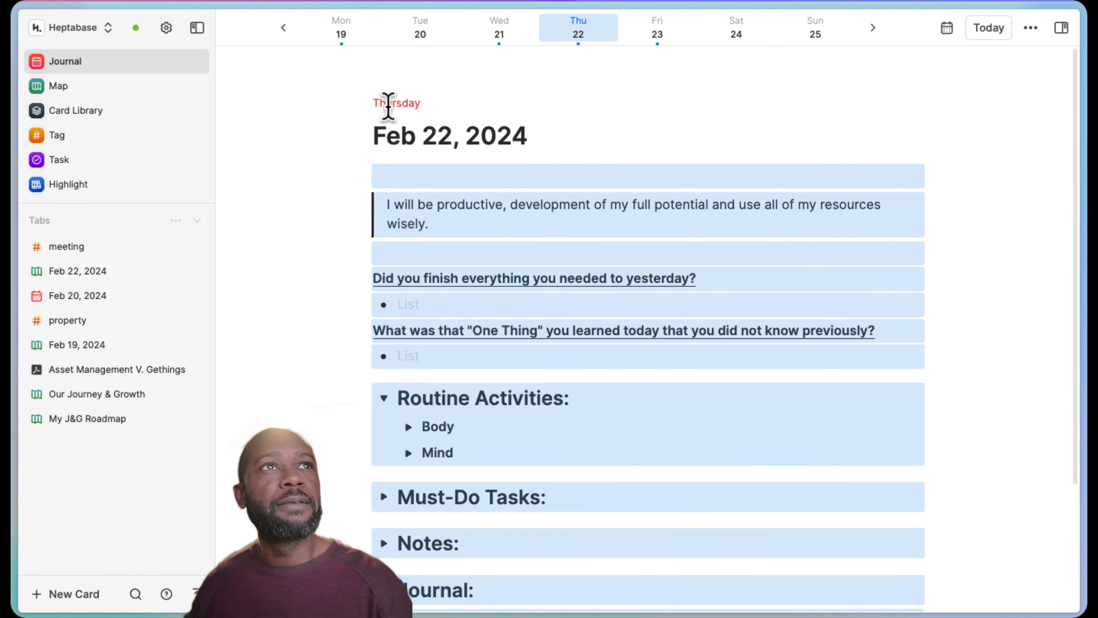
# Review the sections of the inserted Daily Journal template and the actions available for its quote block.
pyautogui.scroll(-3, 500, 439)
pyautogui.scroll(3, 511, 448)
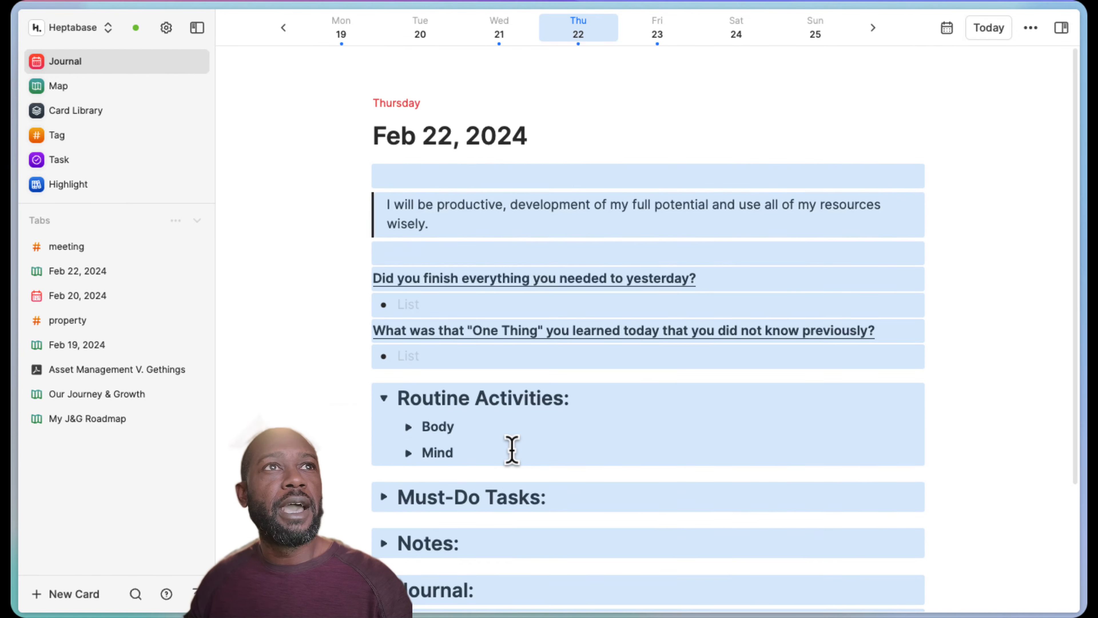
pyautogui.click(442, 254)
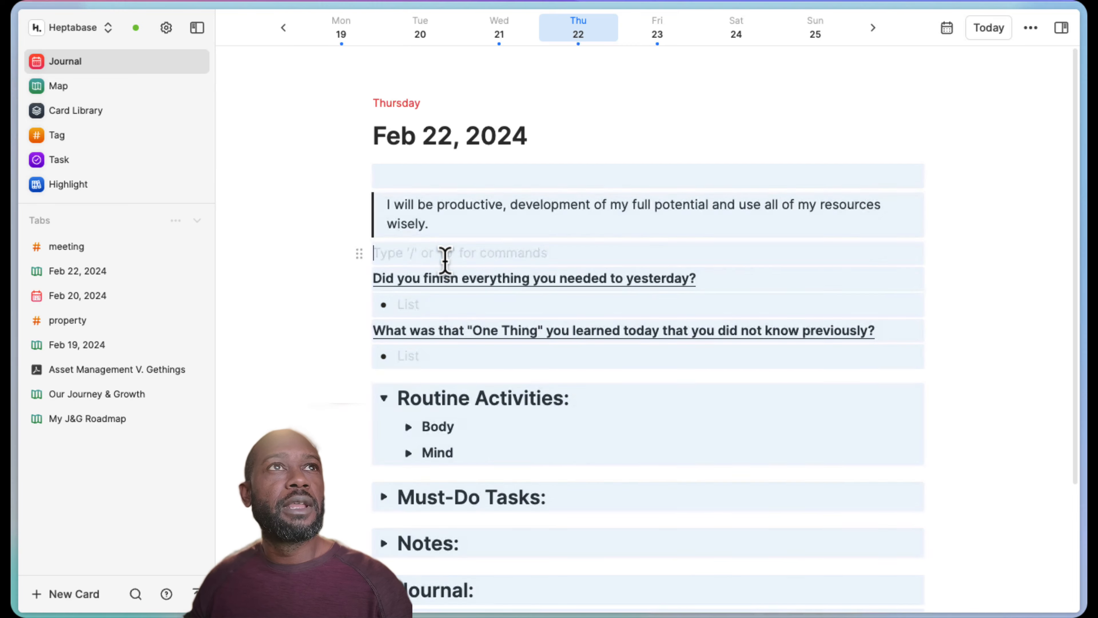
pyautogui.click(367, 209)
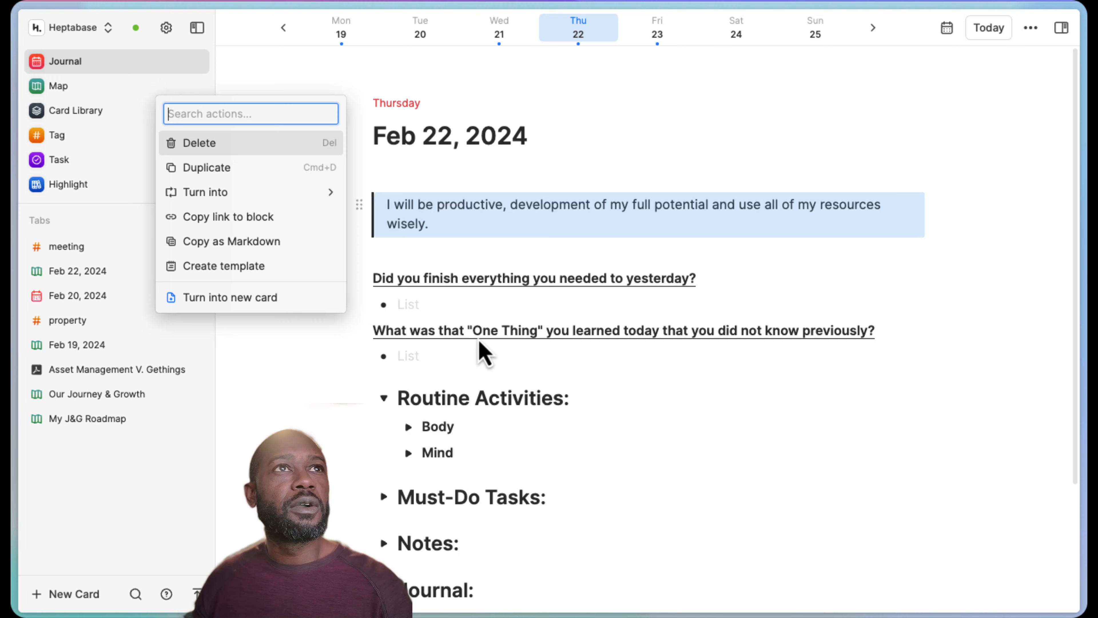
pyautogui.click(461, 311)
pyautogui.scroll(-1, 448, 381)
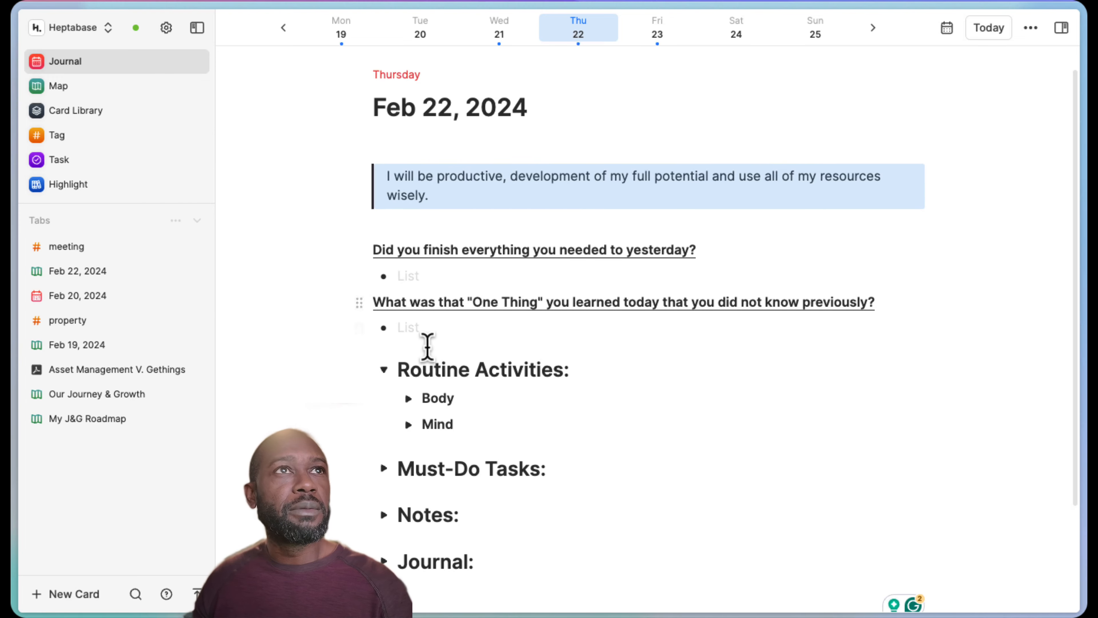
pyautogui.click(436, 369)
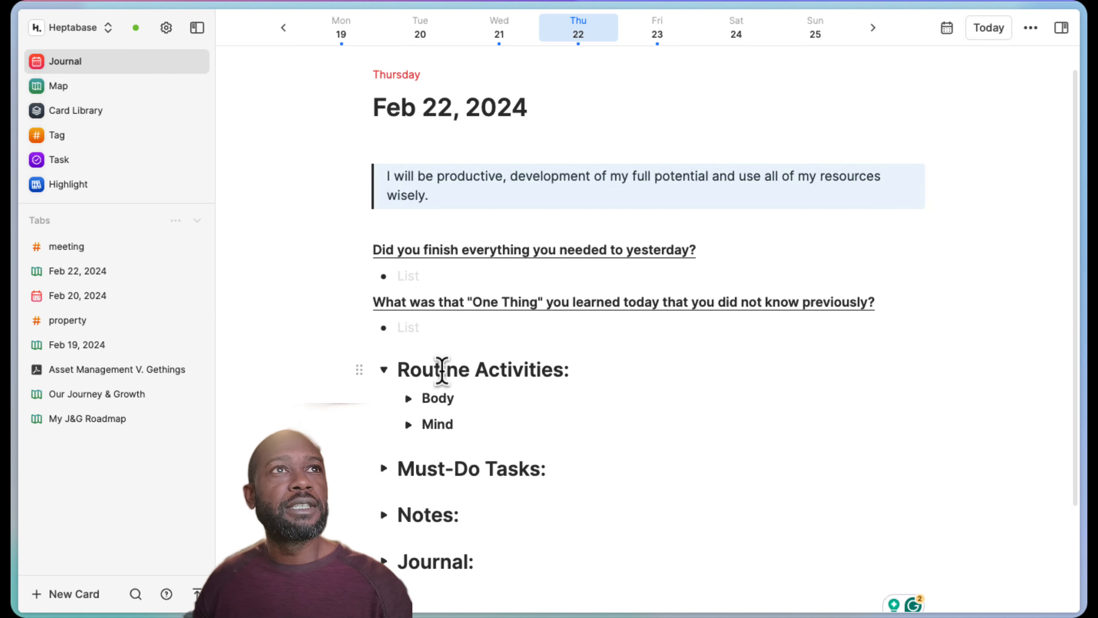
# Expand the Body list under Routine Activities and review its to-dos along with the rest of the entry.
pyautogui.click(408, 398)
pyautogui.scroll(-1, 494, 439)
pyautogui.scroll(-2, 494, 439)
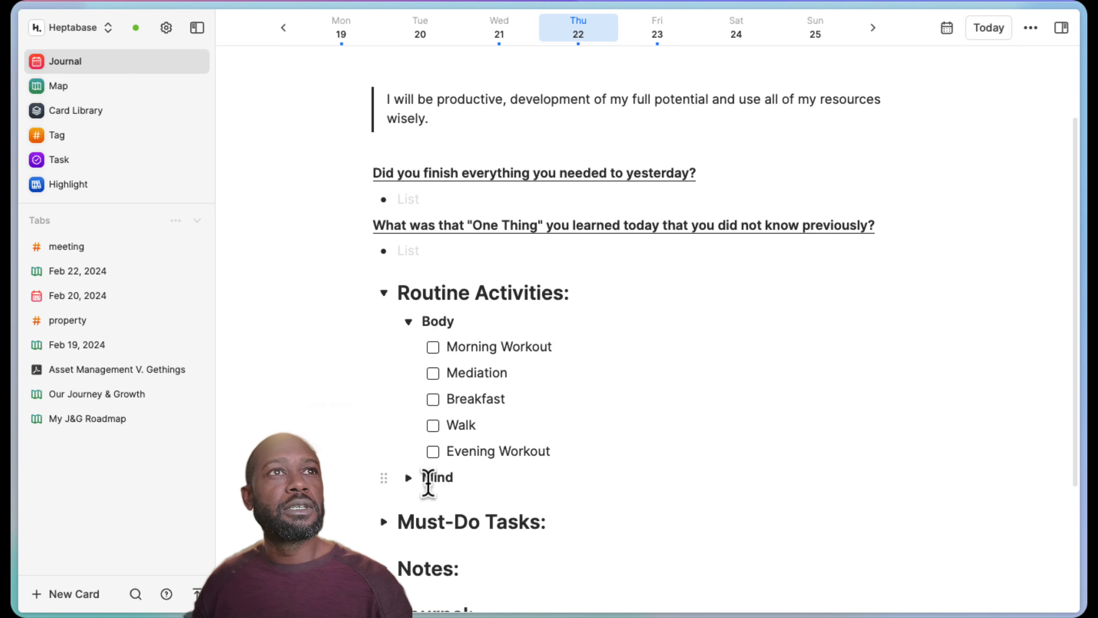
pyautogui.scroll(-6, 537, 497)
pyautogui.scroll(4, 538, 493)
pyautogui.scroll(4, 538, 493)
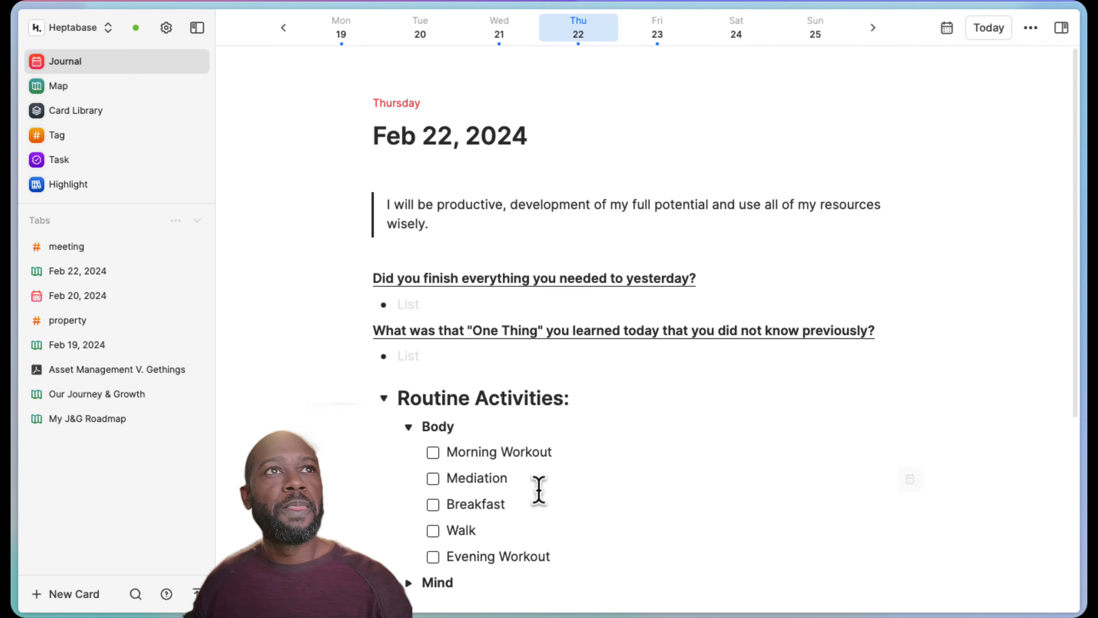
pyautogui.scroll(-2, 532, 481)
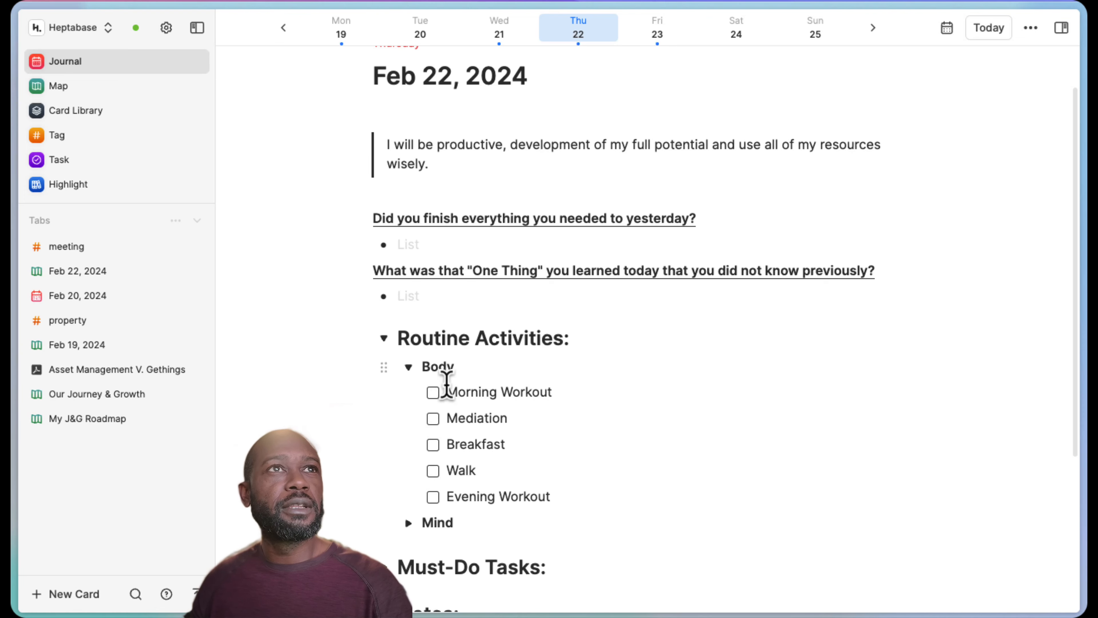
# Mark the Morning Workout to-do as done and move it to Feb 23, 2024.
pyautogui.click(432, 393)
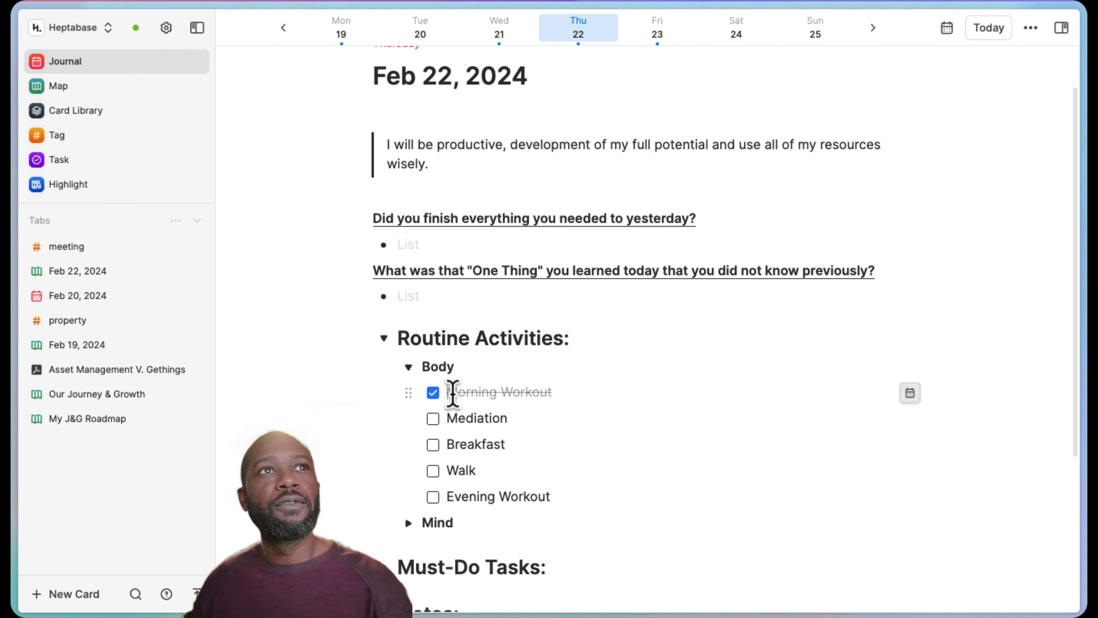
pyautogui.click(910, 393)
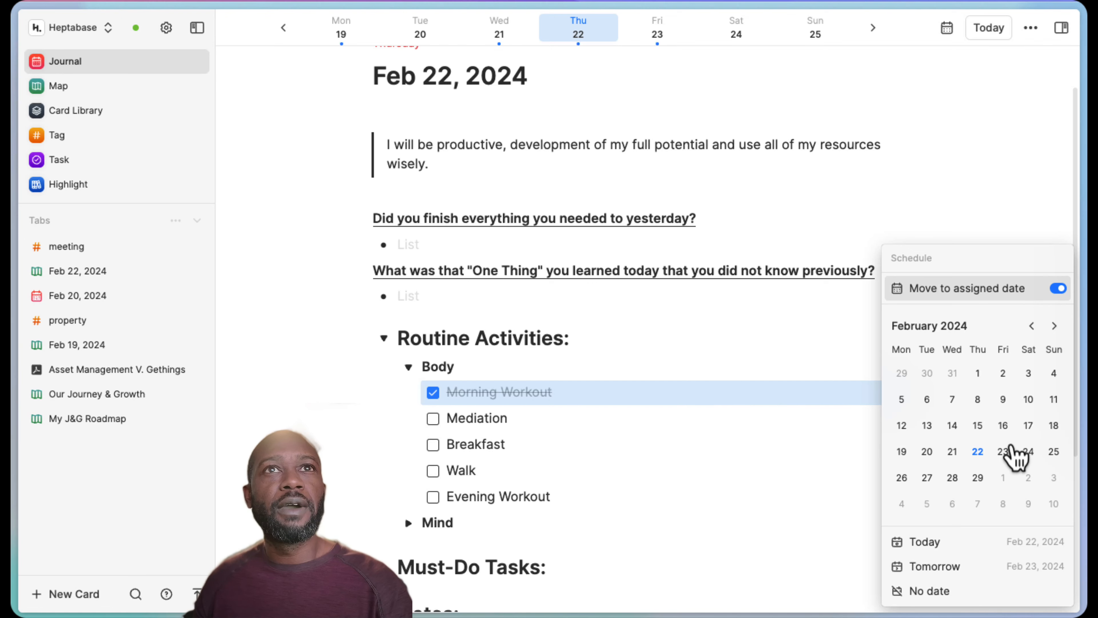
pyautogui.click(1003, 451)
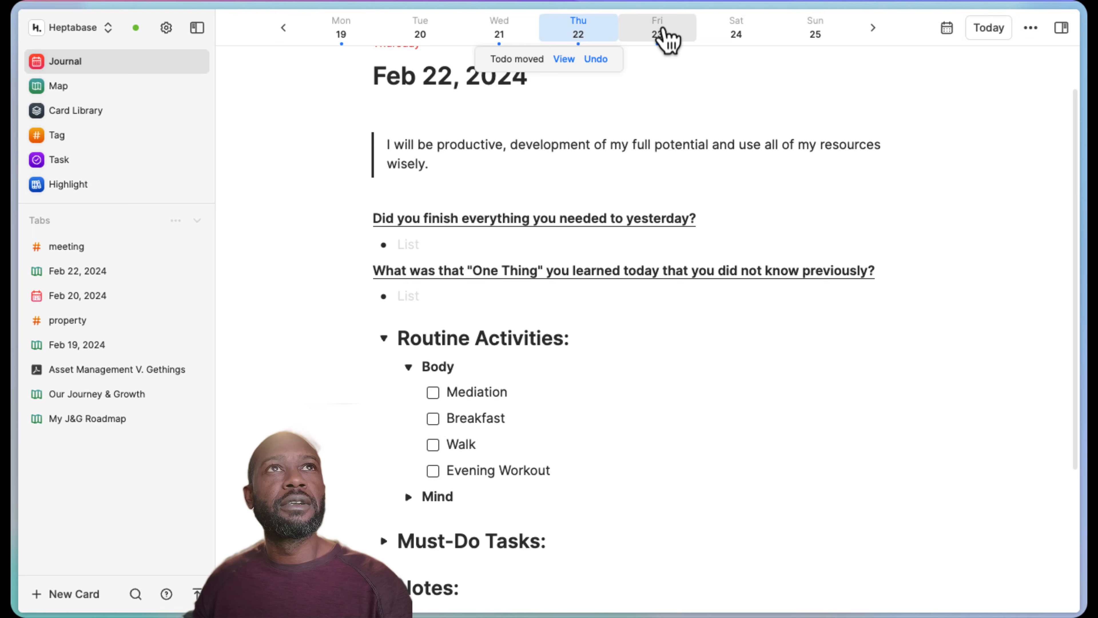
# Open the Feb 23, 2024 journal entry and reschedule its Mediation to-do to Feb 22, 2024.
pyautogui.click(661, 34)
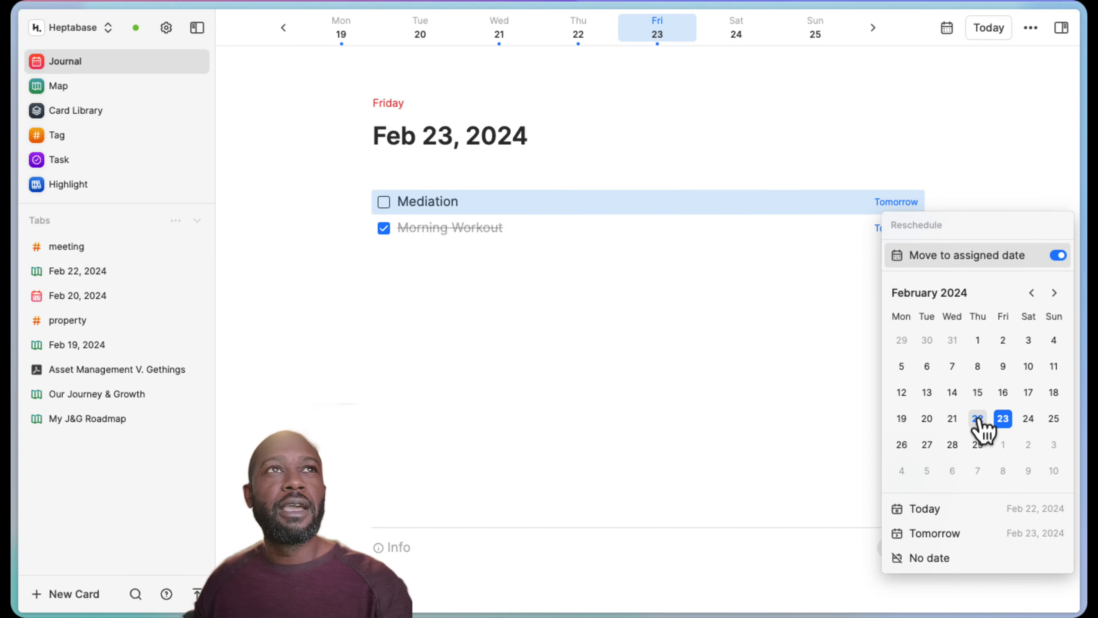
pyautogui.click(1006, 419)
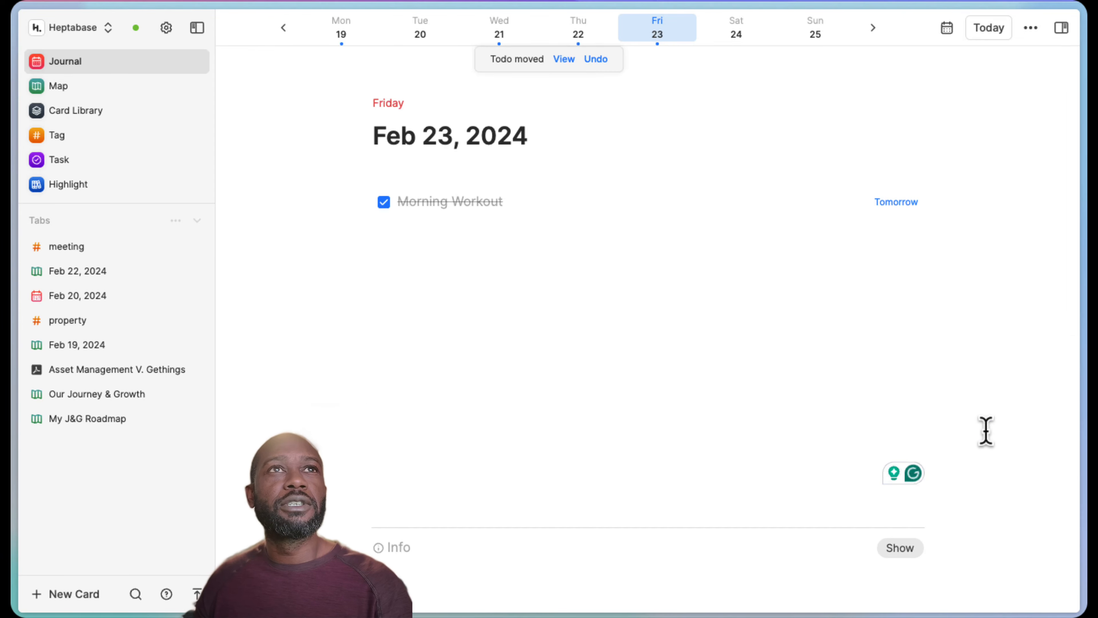
# Open the Feb 22, 2024 journal entry and move its rescheduled Mediation to-do to the start of the Body list under Routine Activities.
pyautogui.click(585, 36)
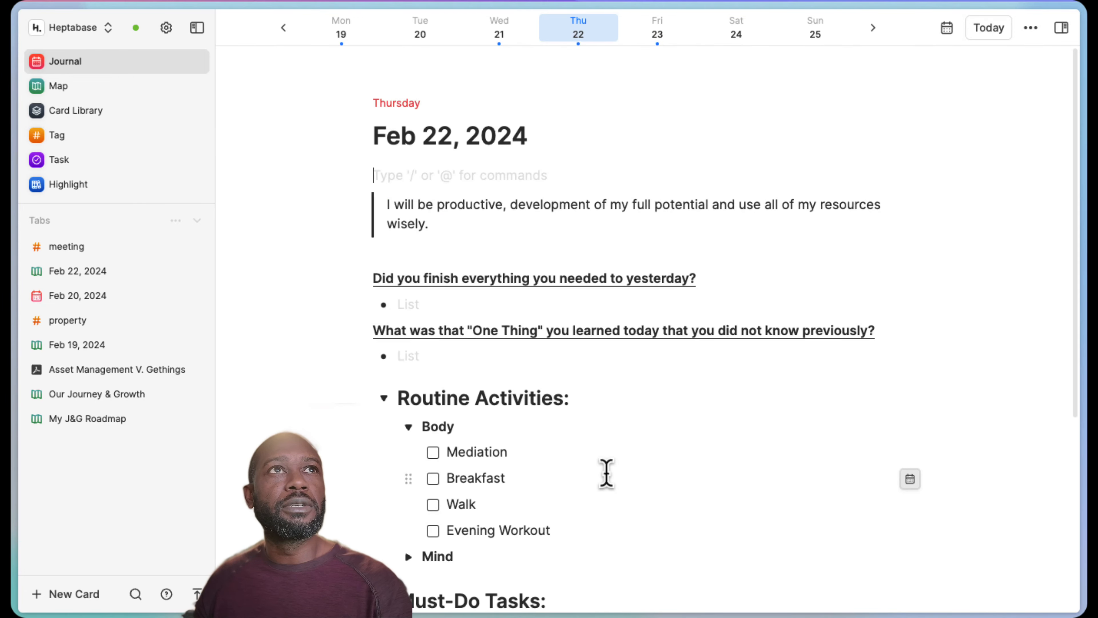
pyautogui.scroll(-5, 609, 459)
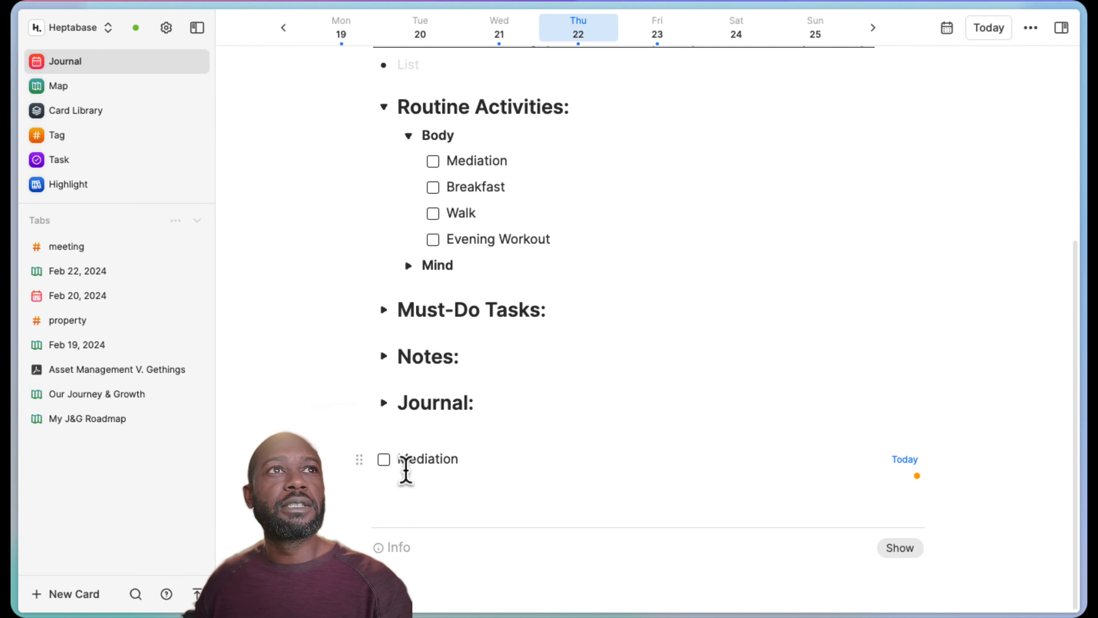
pyautogui.click(429, 458)
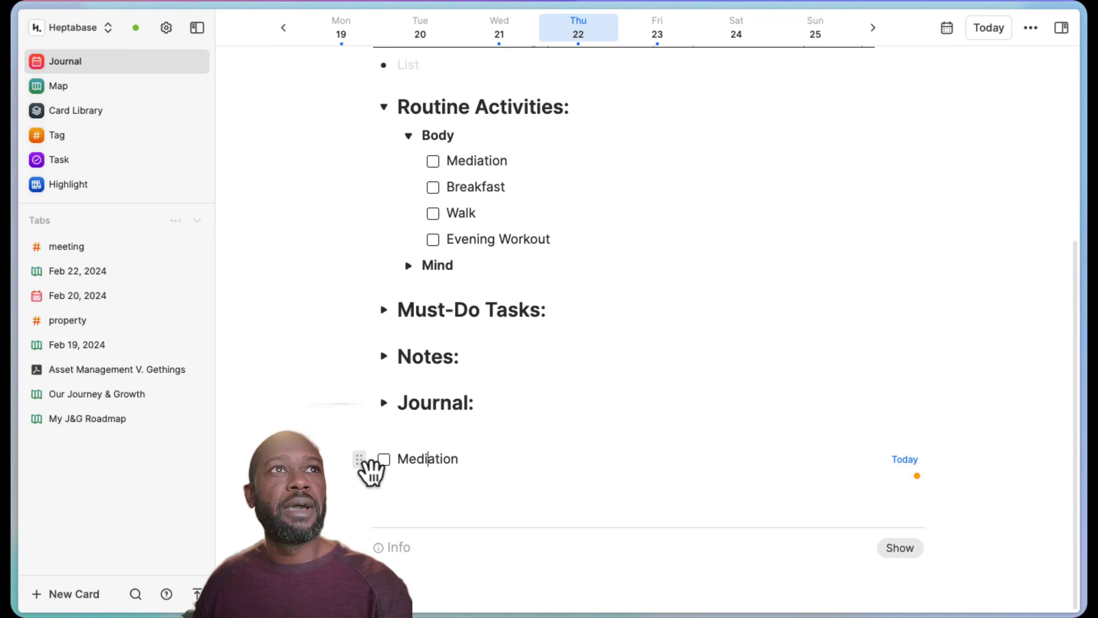
pyautogui.moveTo(360, 460); pyautogui.dragTo(490, 189)
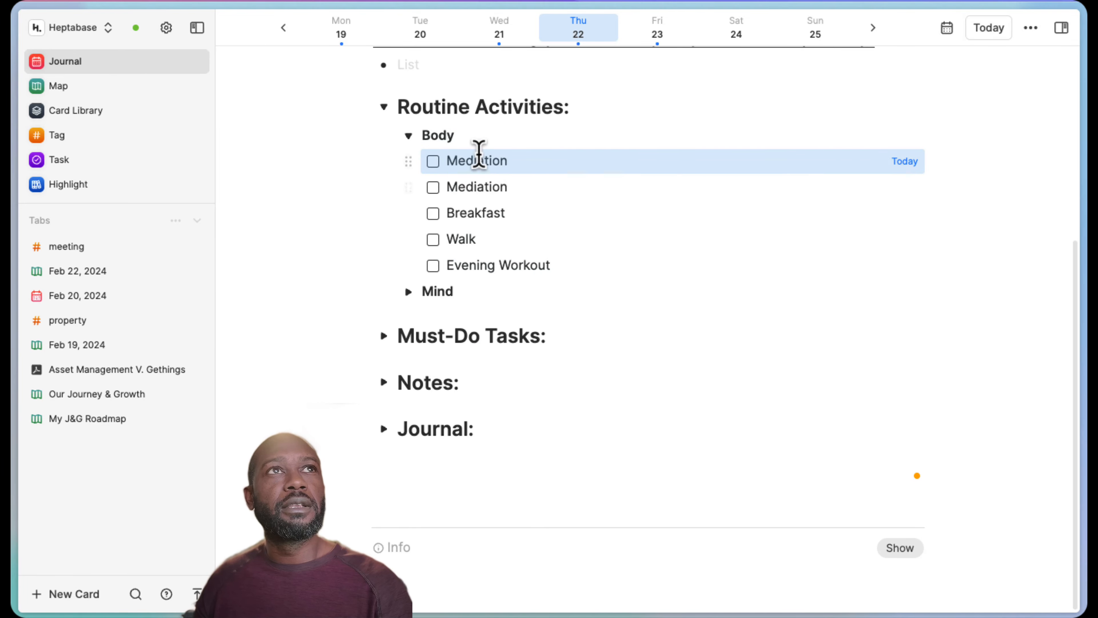
pyautogui.scroll(1, 498, 199)
pyautogui.scroll(1, 498, 259)
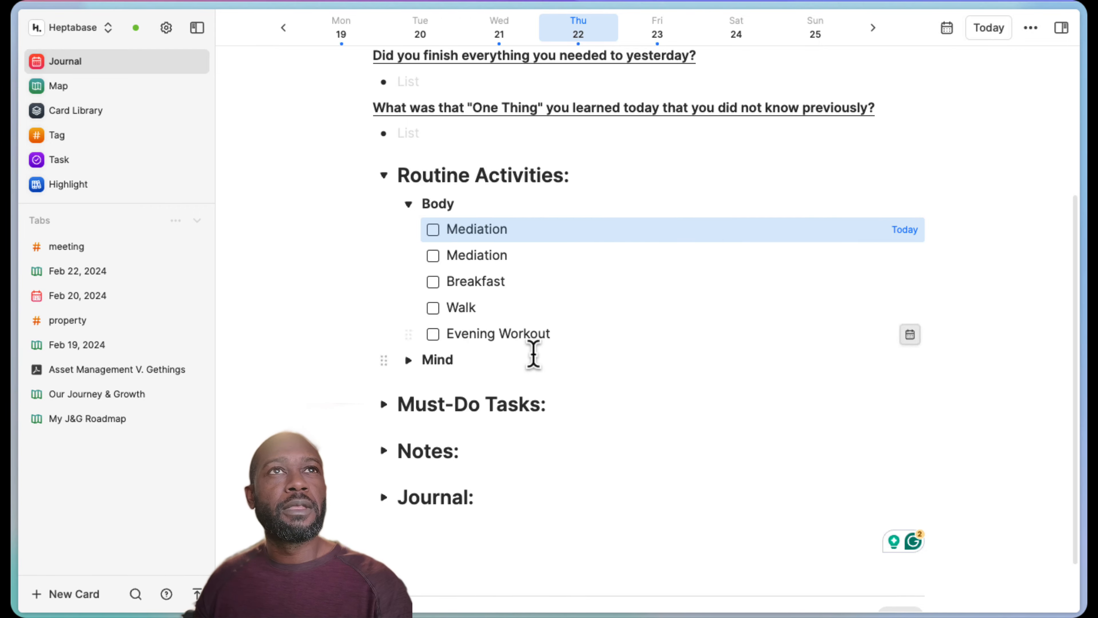
pyautogui.scroll(5, 532, 359)
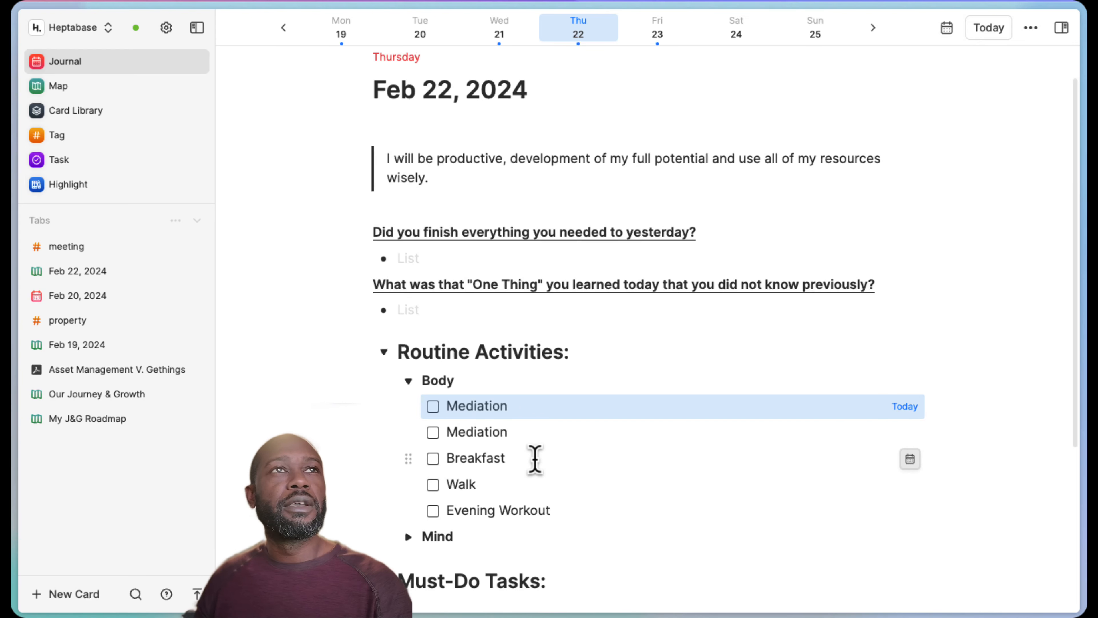
# Review the tasks grouped under Today, Upcoming, Overdue and No due date, expanding and collapsing the groups.
pyautogui.click(54, 161)
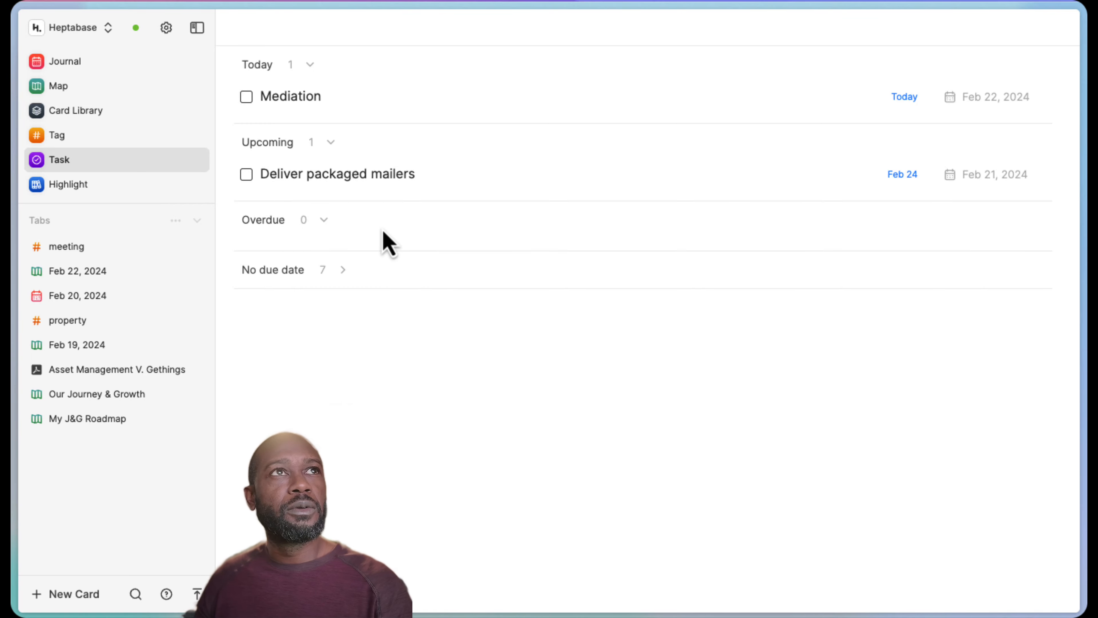
pyautogui.click(343, 270)
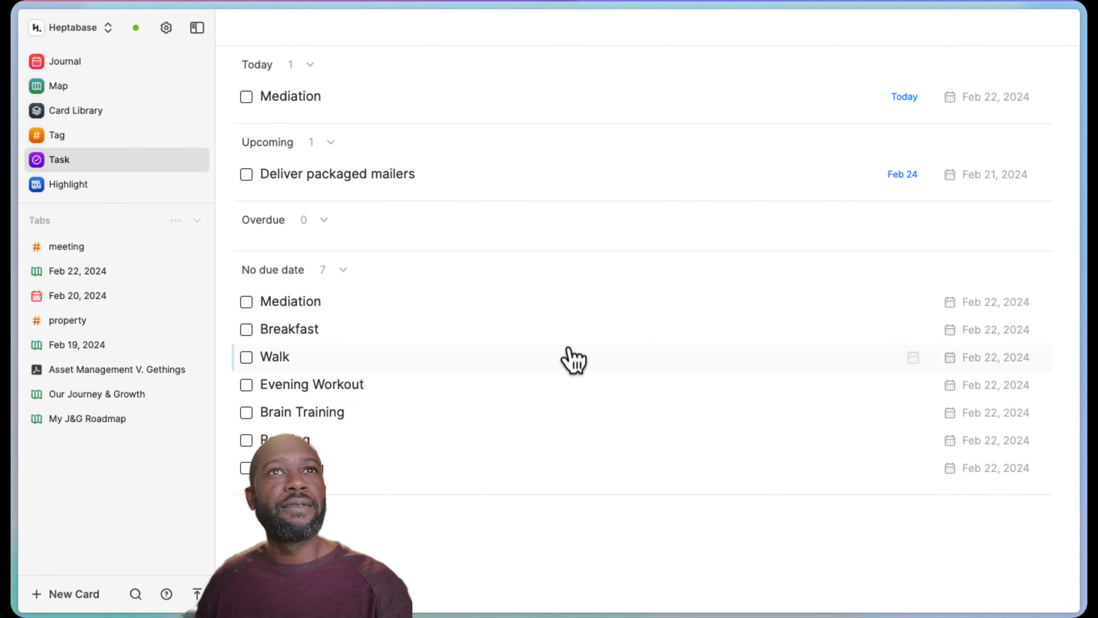
pyautogui.click(343, 270)
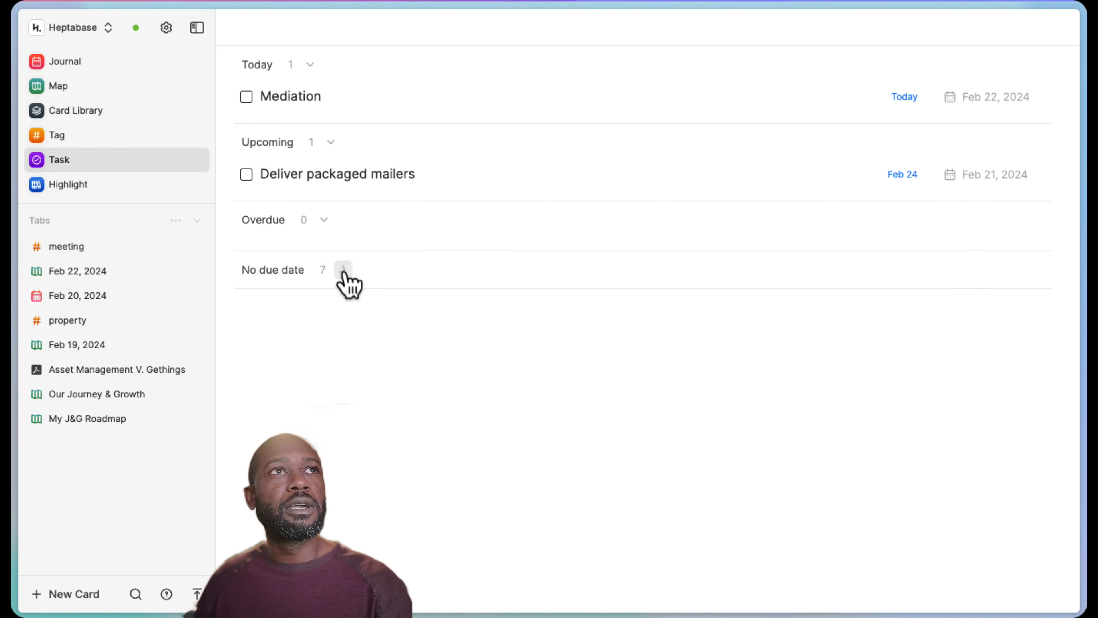
pyautogui.click(323, 221)
pyautogui.click(331, 144)
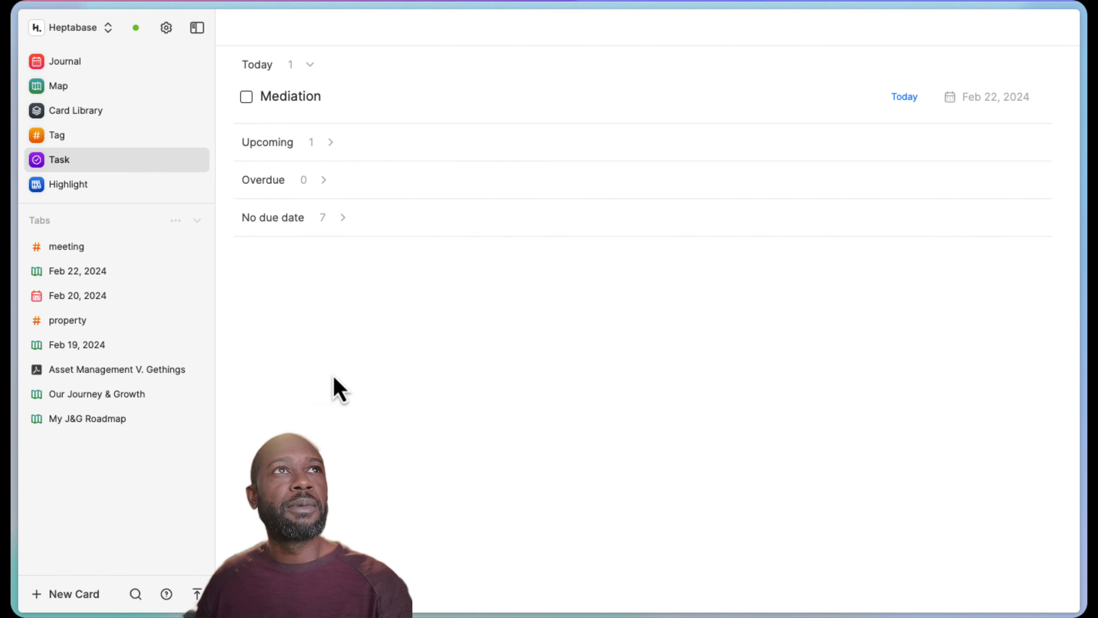
pyautogui.click(331, 143)
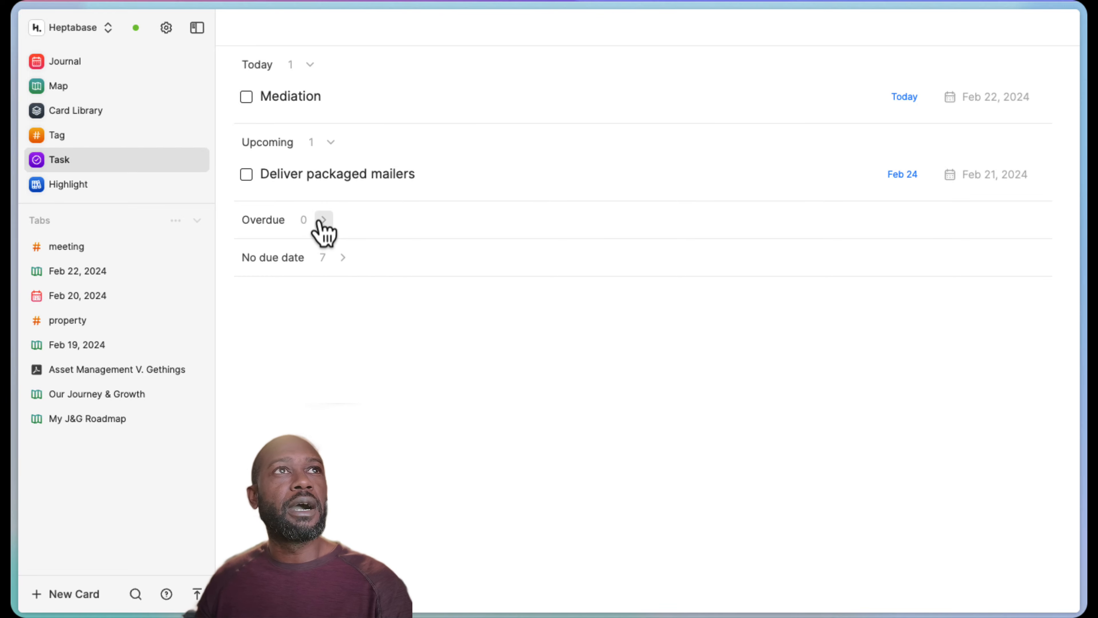
pyautogui.click(323, 220)
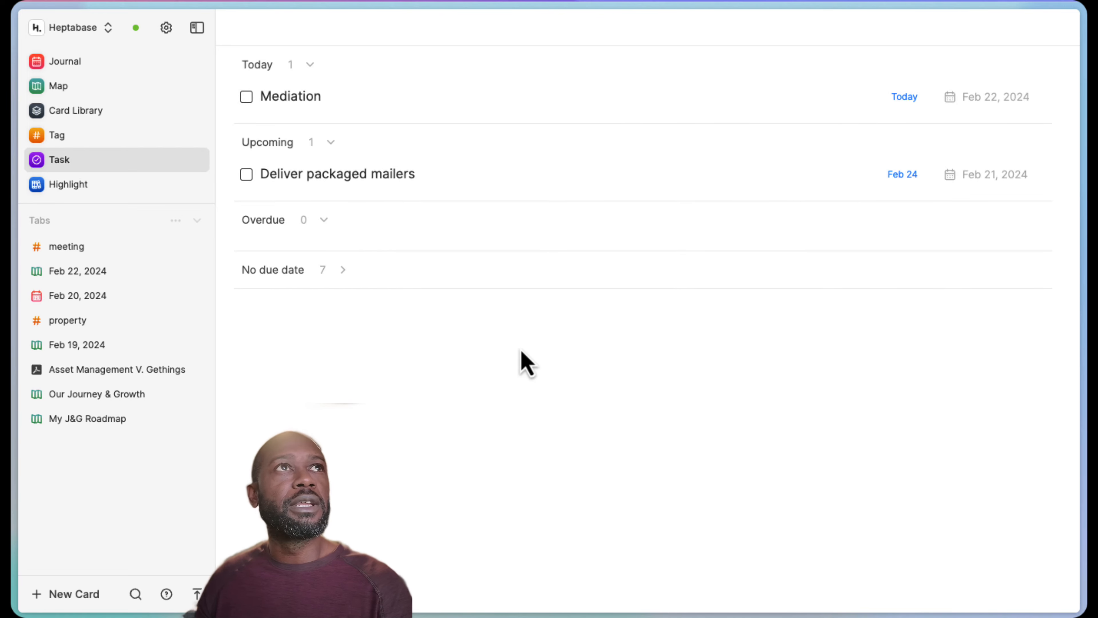
# Open the map and colour the Feb 22, 2024 whiteboard yellow and the Our Journey & Growth whiteboard green.
pyautogui.moveTo(101, 86)
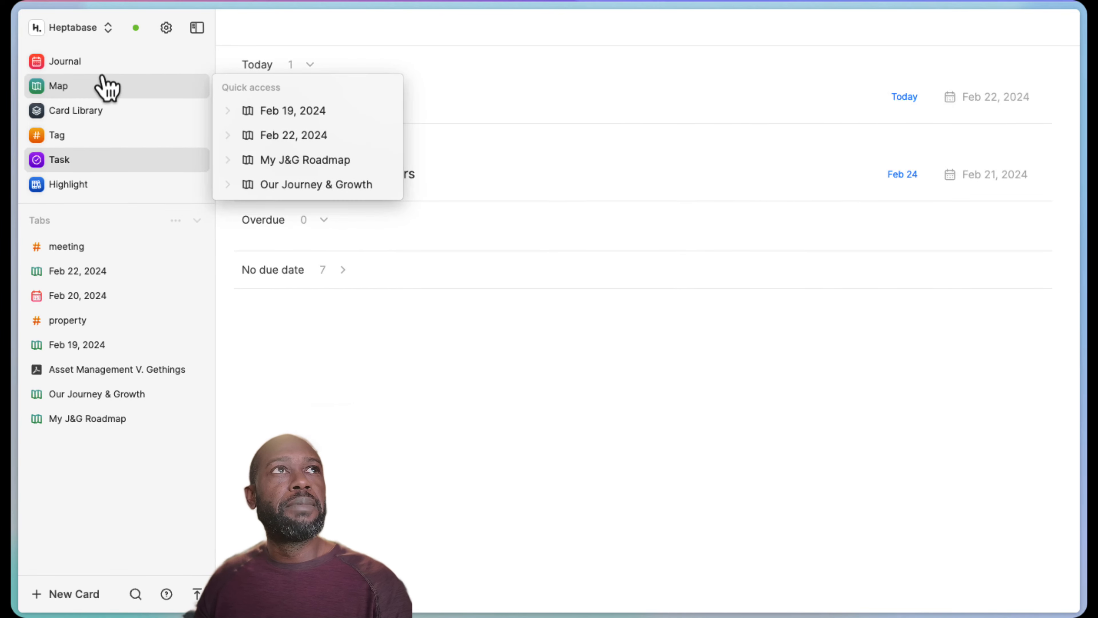
pyautogui.click(76, 89)
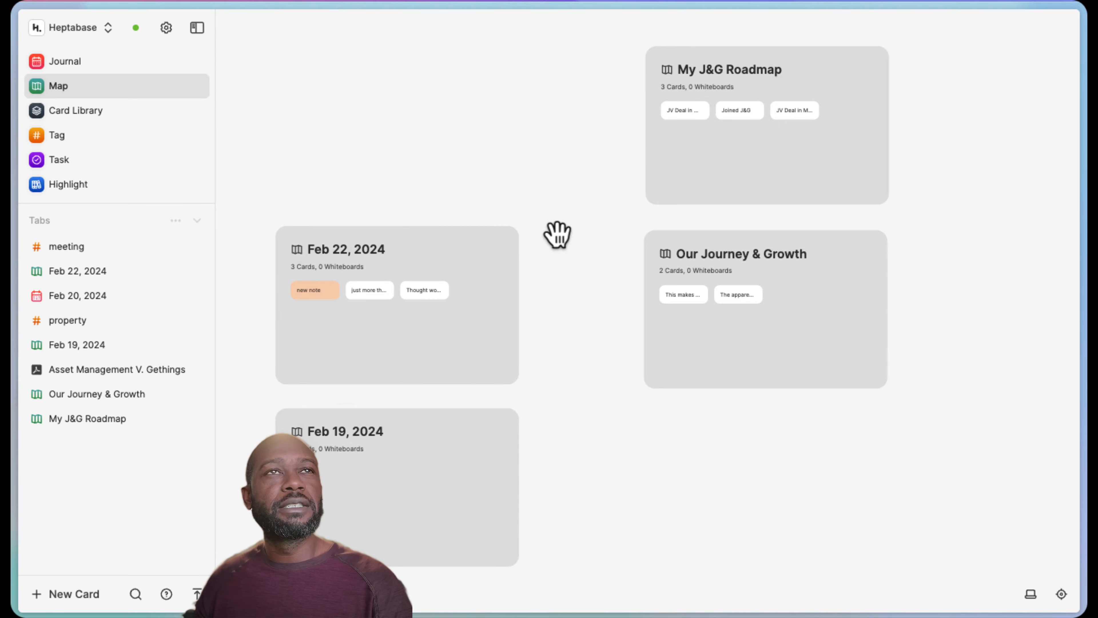
pyautogui.moveTo(568, 304); pyautogui.dragTo(600, 317)
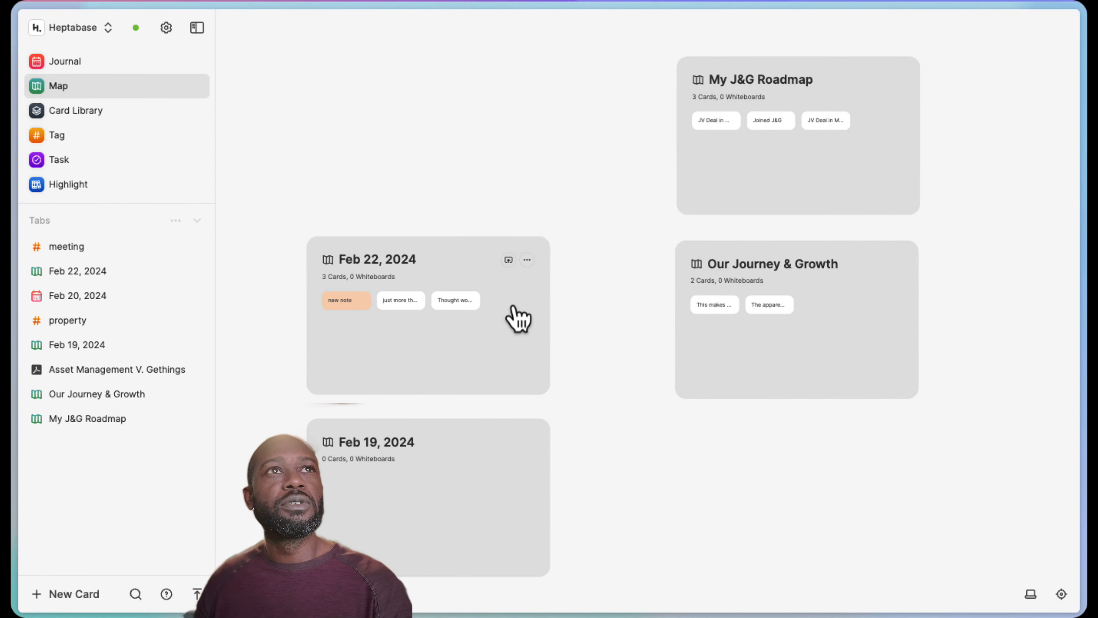
pyautogui.click(528, 260)
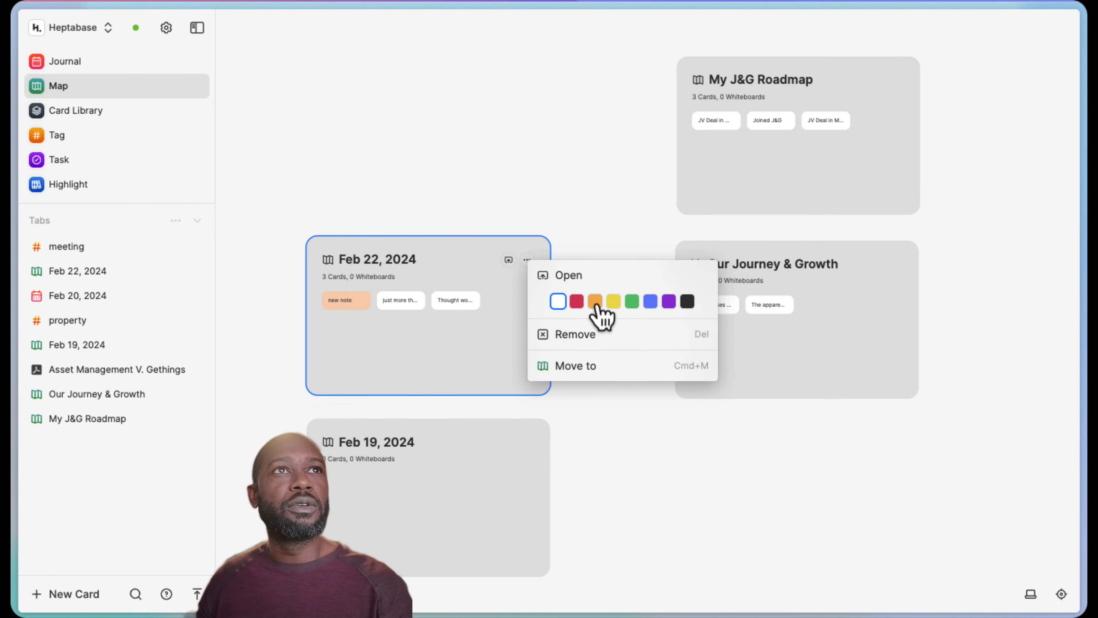
pyautogui.click(613, 301)
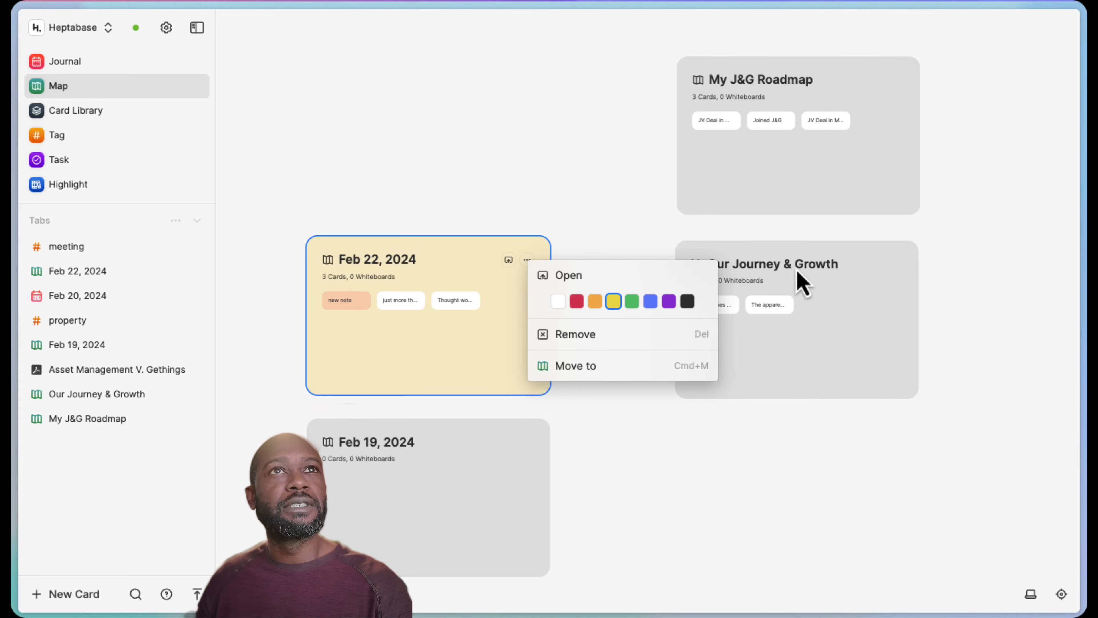
pyautogui.click(895, 264)
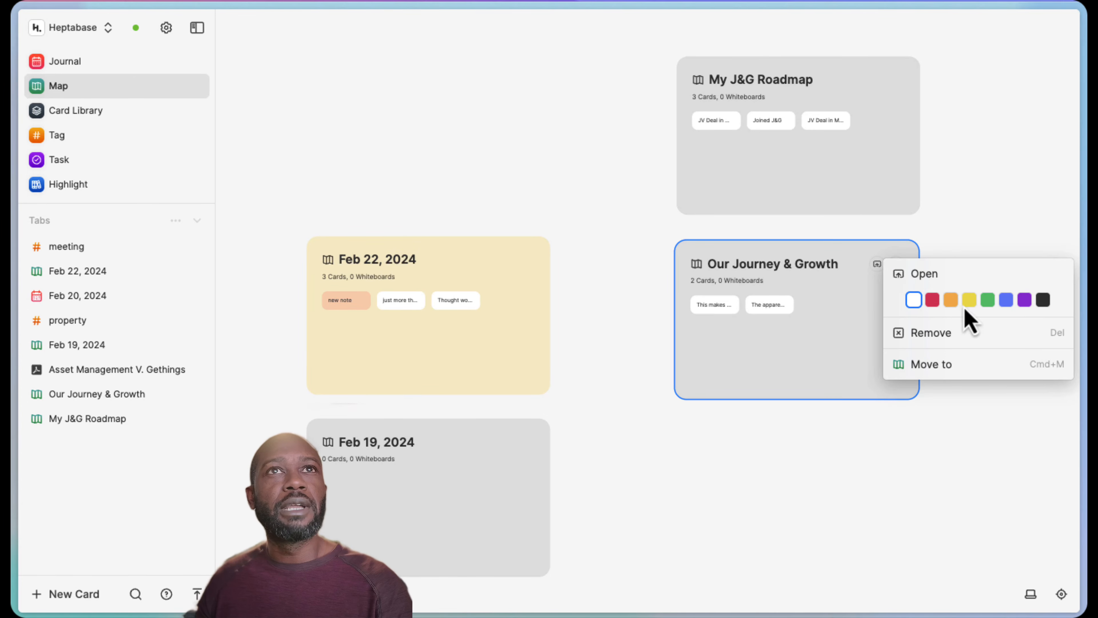
pyautogui.click(988, 305)
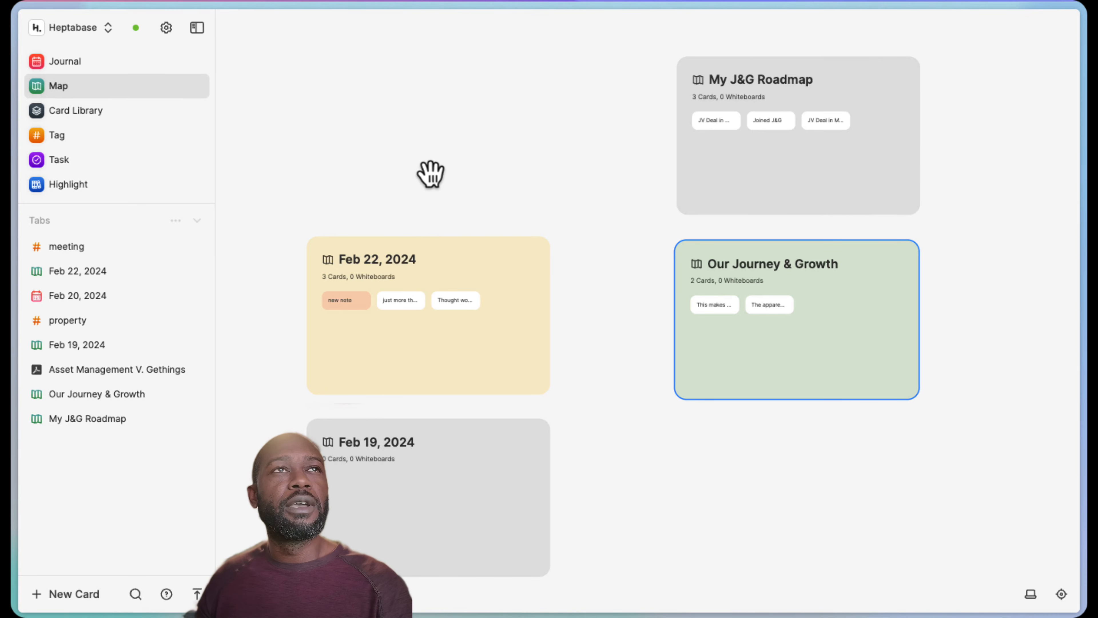
# Create a new whiteboard on the map and align it directly above the yellow Feb 22, 2024 whiteboard.
pyautogui.click(411, 161)
pyautogui.rightClick(405, 149)
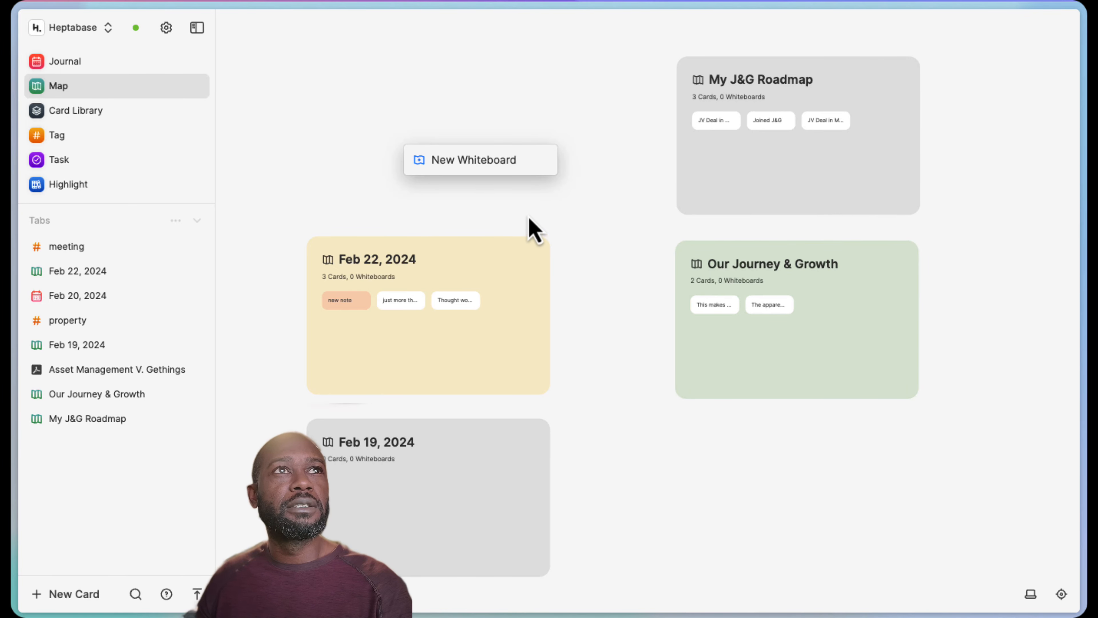
pyautogui.click(478, 167)
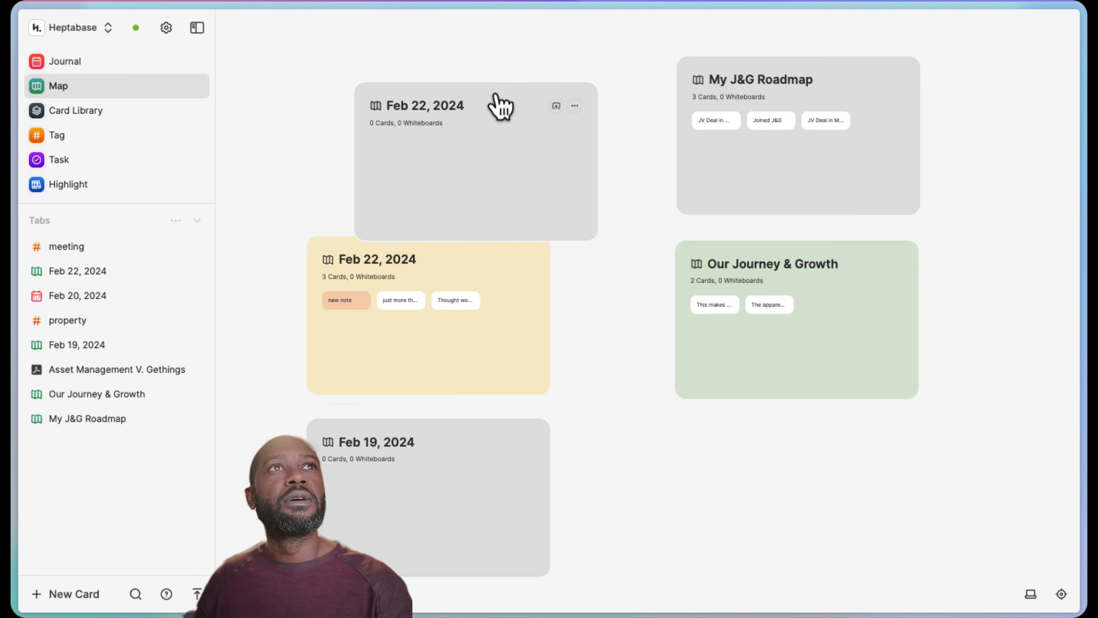
pyautogui.moveTo(500, 105); pyautogui.dragTo(449, 81)
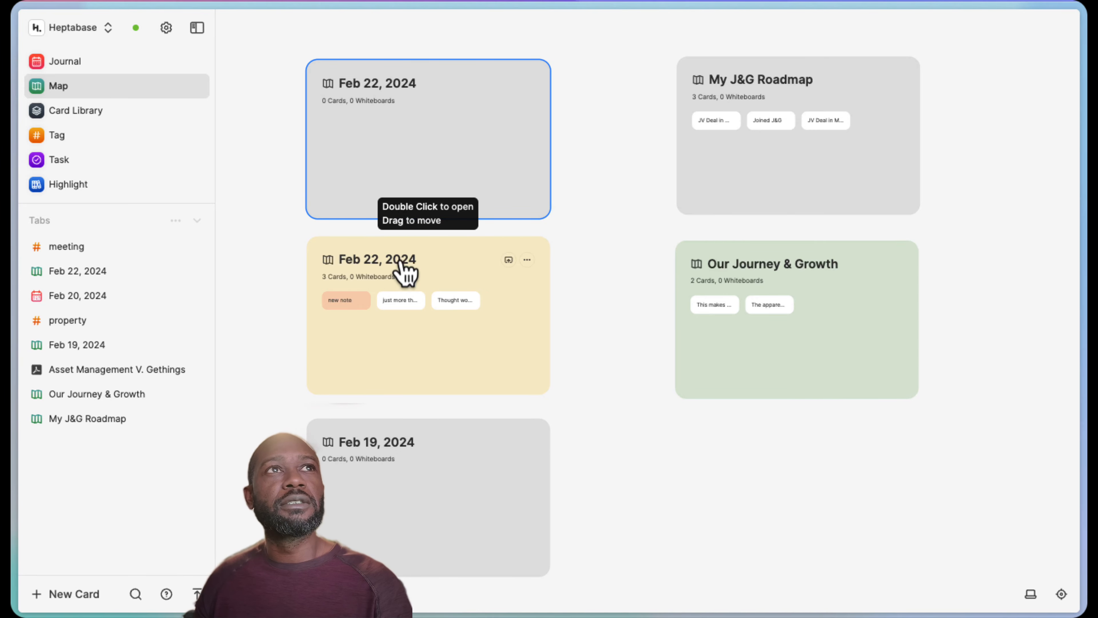
# Open the new, empty Feb 22, 2024 whiteboard and show that its title can be edited, leaving the name as is.
pyautogui.doubleClick(449, 150)
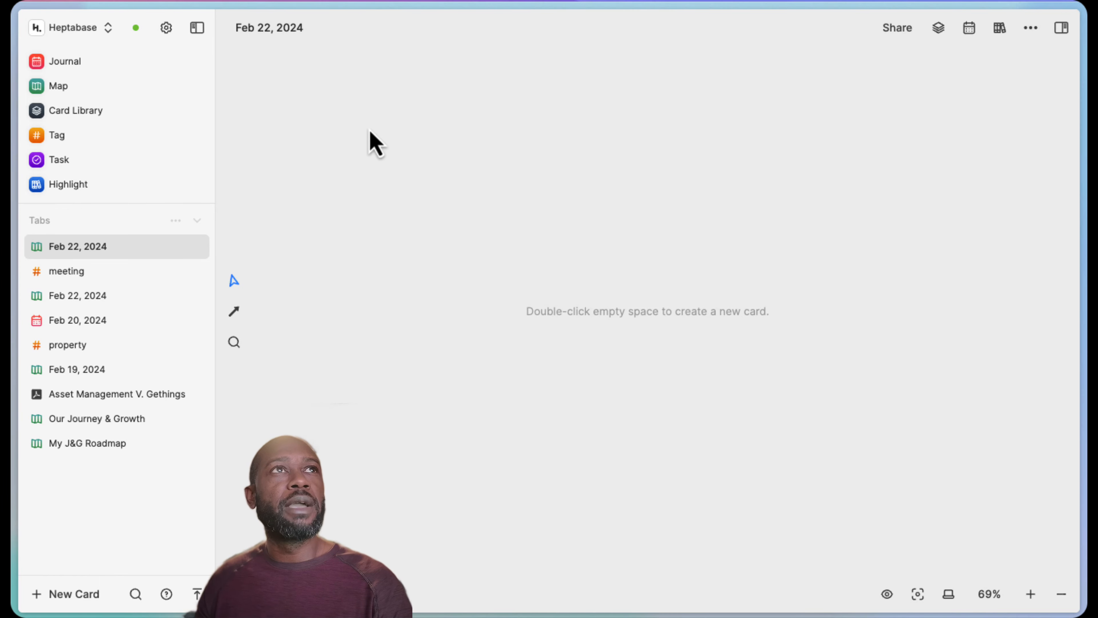
pyautogui.click(290, 28)
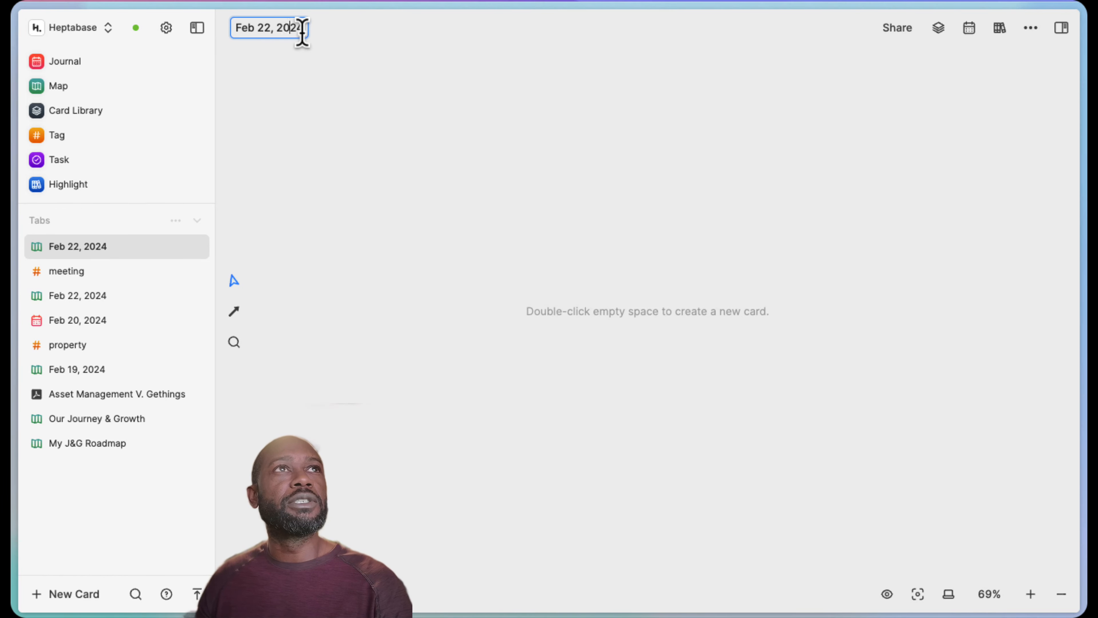
pyautogui.click(370, 292)
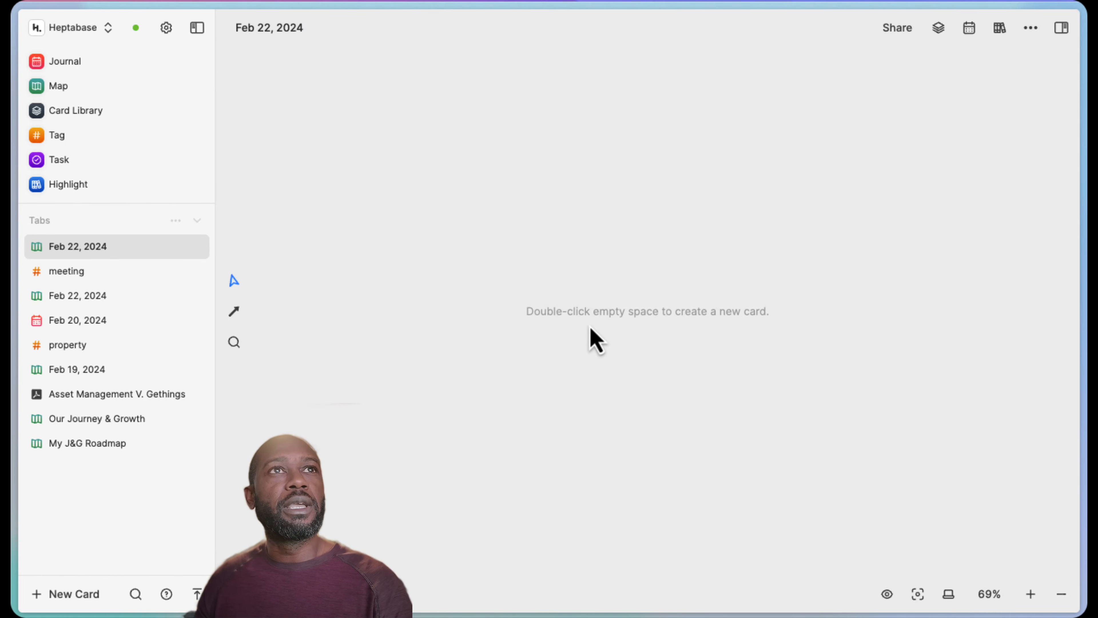
# Add a blank card to the whiteboard and reposition it in the upper-left area of the canvas.
pyautogui.doubleClick(476, 283)
pyautogui.moveTo(568, 252); pyautogui.dragTo(493, 191)
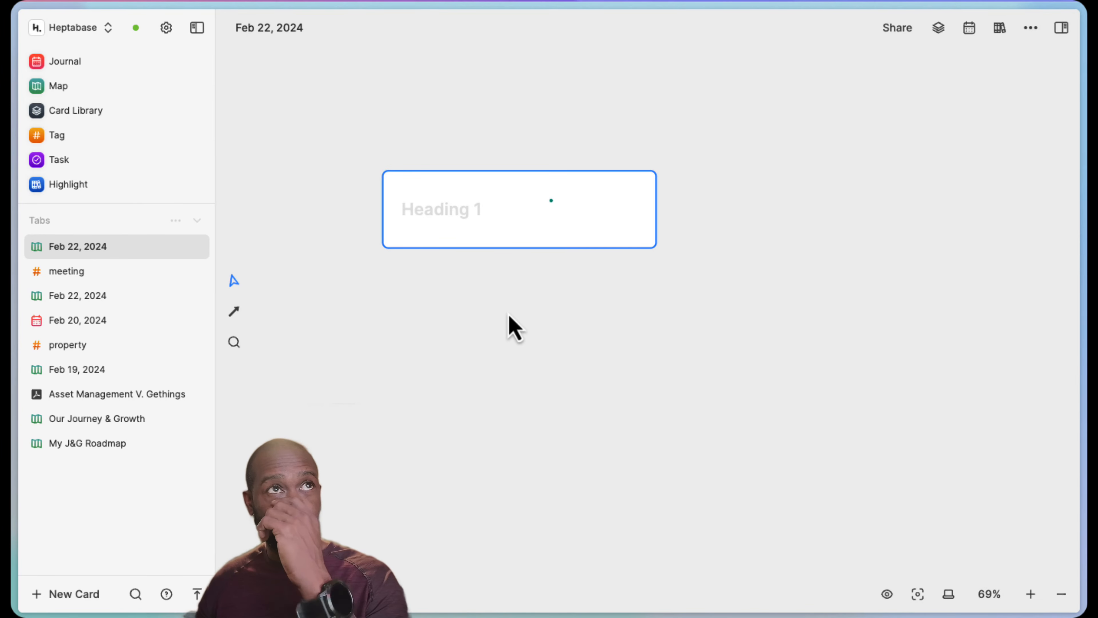
pyautogui.click(507, 281)
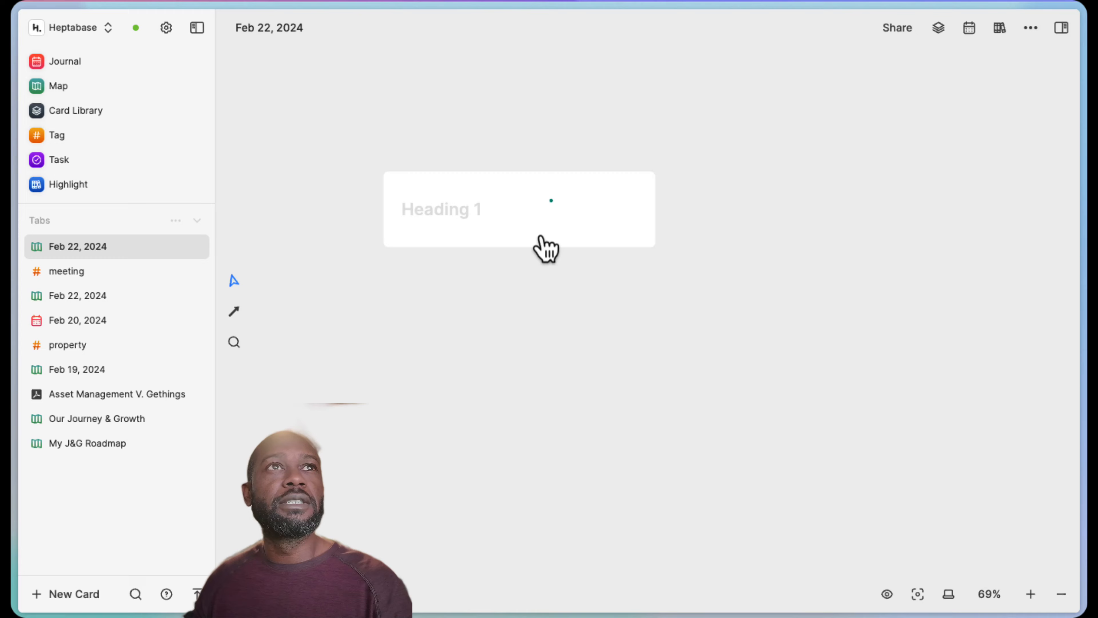
pyautogui.click(540, 198)
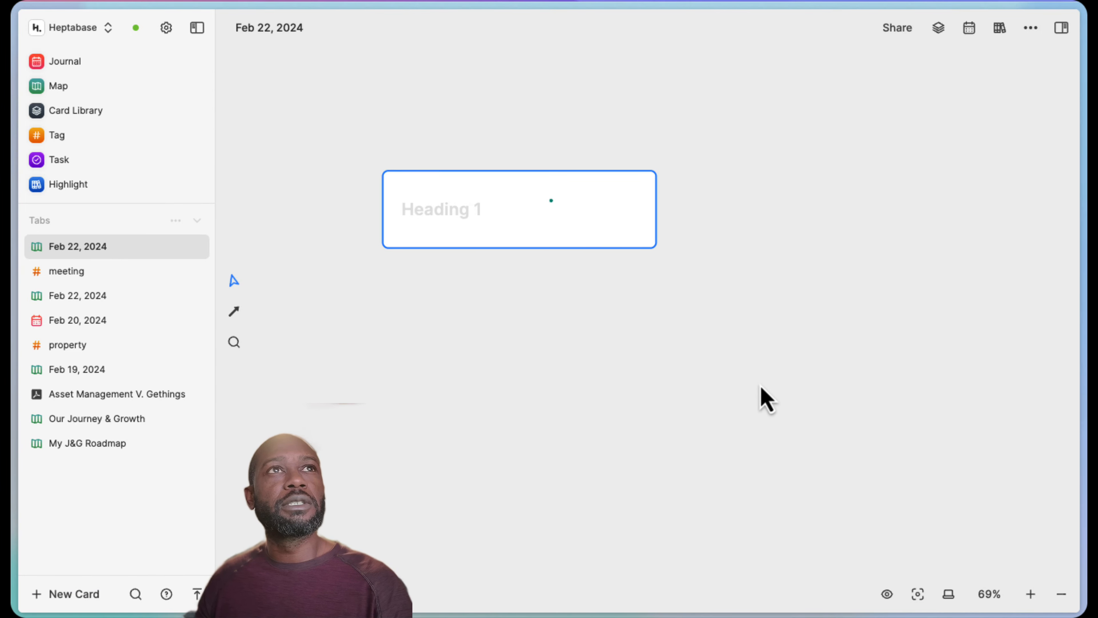
pyautogui.moveTo(479, 195)
pyautogui.mouseDown()
pyautogui.moveTo(522, 233)
pyautogui.moveTo(479, 195)
pyautogui.mouseUp()
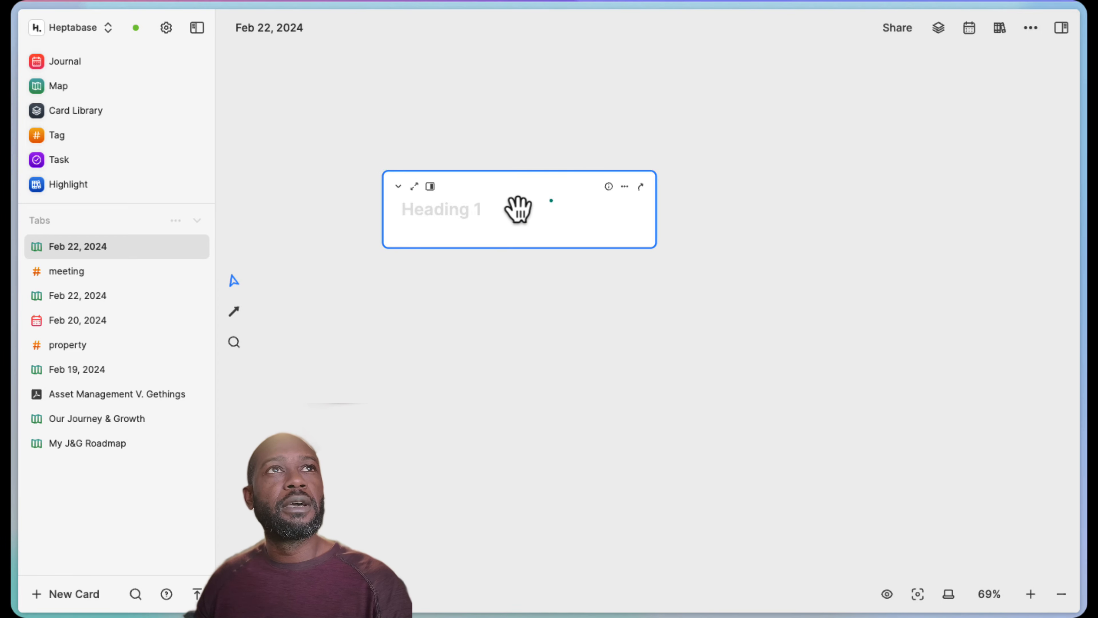
pyautogui.moveTo(517, 195)
pyautogui.mouseDown()
pyautogui.moveTo(553, 130)
pyautogui.moveTo(495, 133)
pyautogui.moveTo(451, 167)
pyautogui.mouseUp()
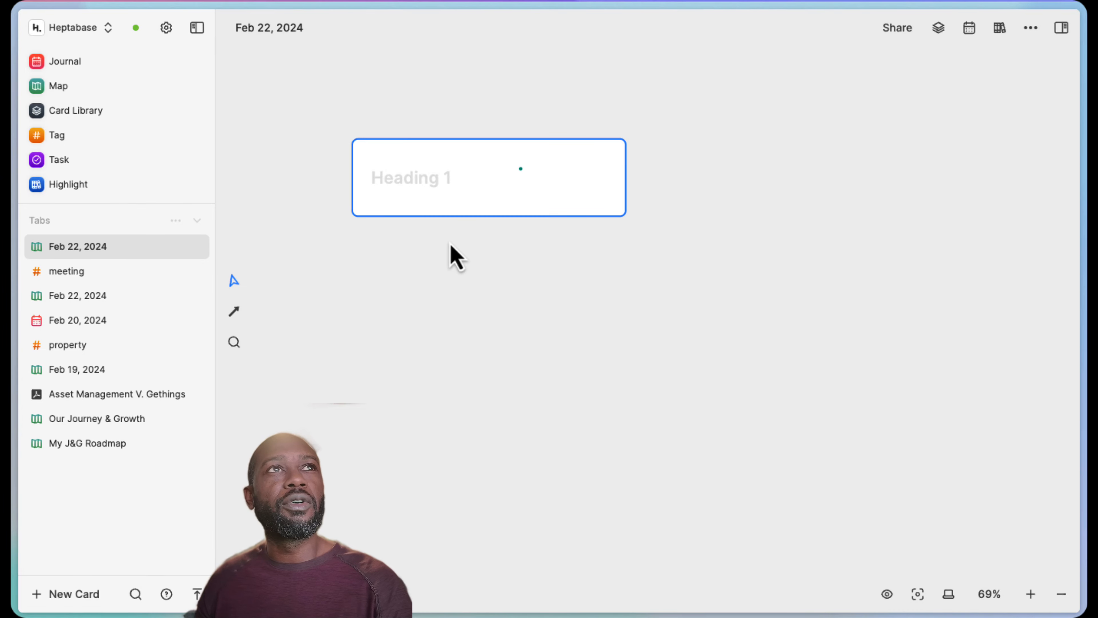
# Title the blank card Test Note and start an empty line beneath the title.
pyautogui.click(442, 185)
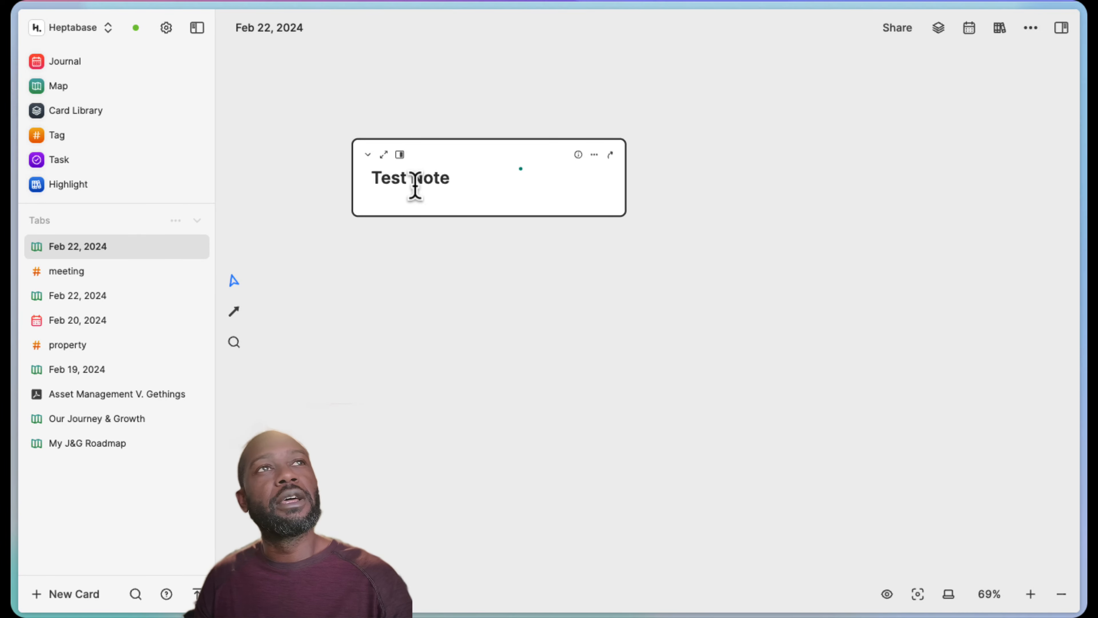
pyautogui.press('Return')
# Examine the full list of block types that can be inserted in the Test Note card, without inserting any.
pyautogui.write('/')
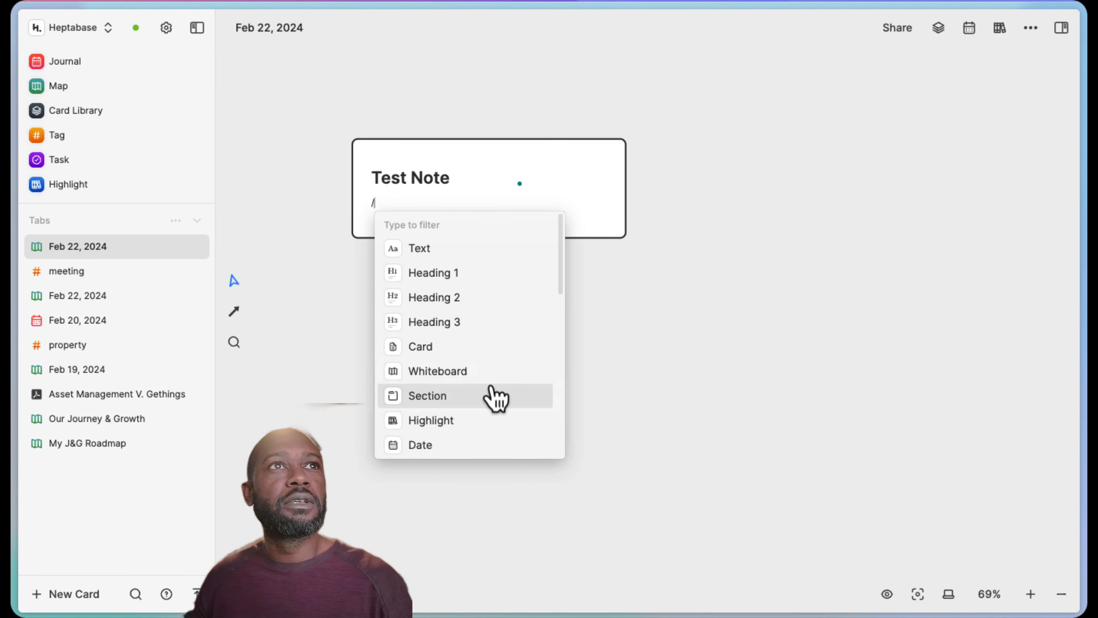
pyautogui.scroll(-3, 490, 398)
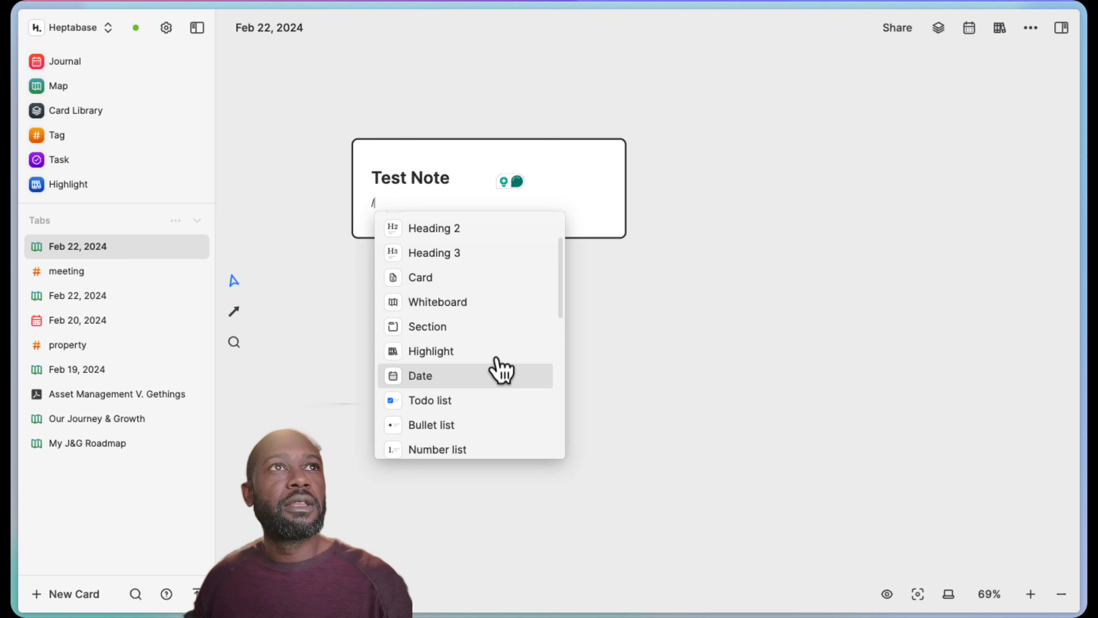
pyautogui.scroll(-1, 503, 374)
pyautogui.scroll(-2, 515, 402)
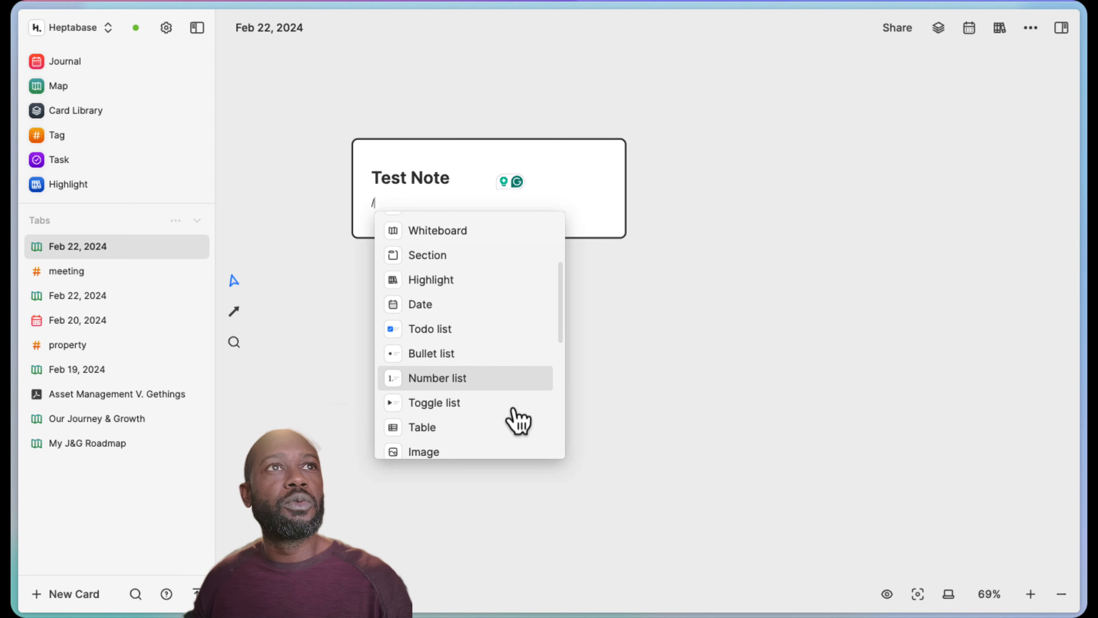
pyautogui.scroll(-5, 519, 420)
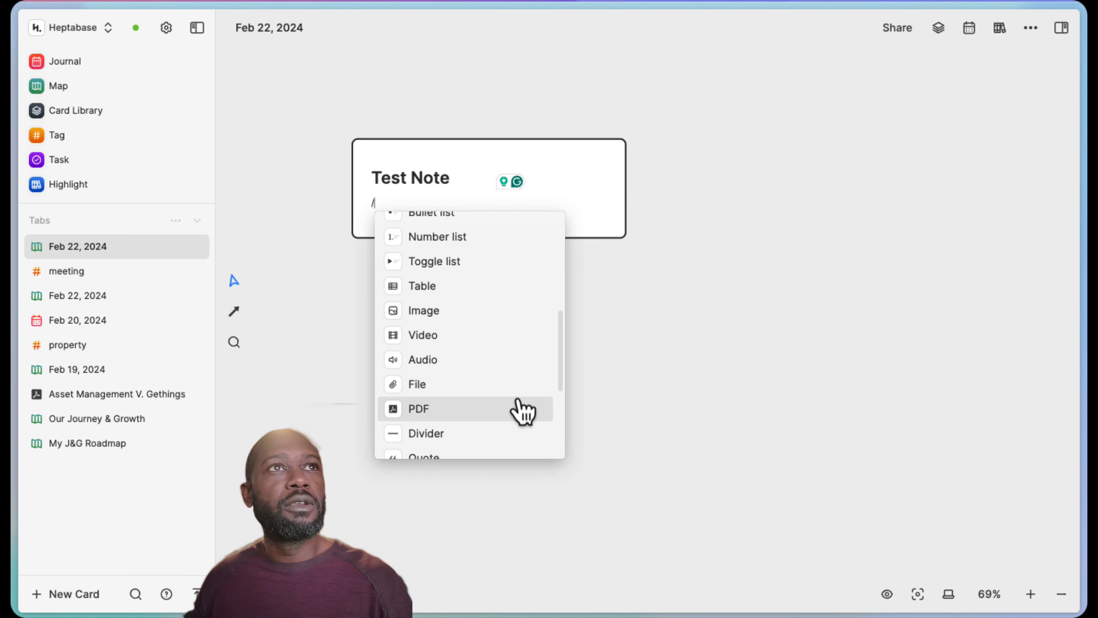
pyautogui.scroll(-2, 476, 429)
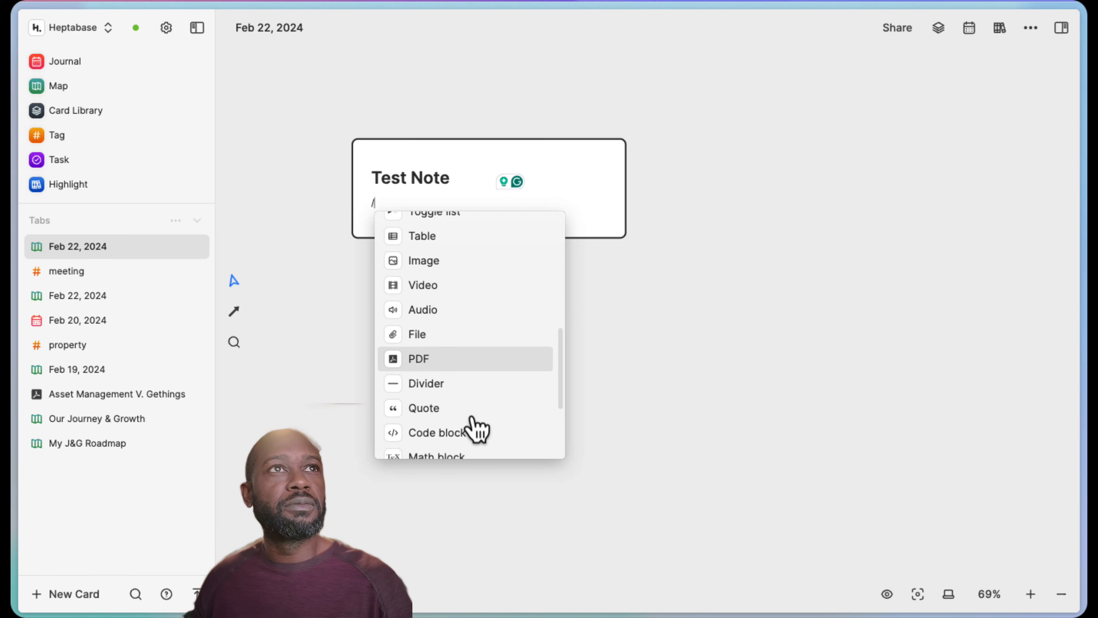
pyautogui.scroll(-5, 488, 450)
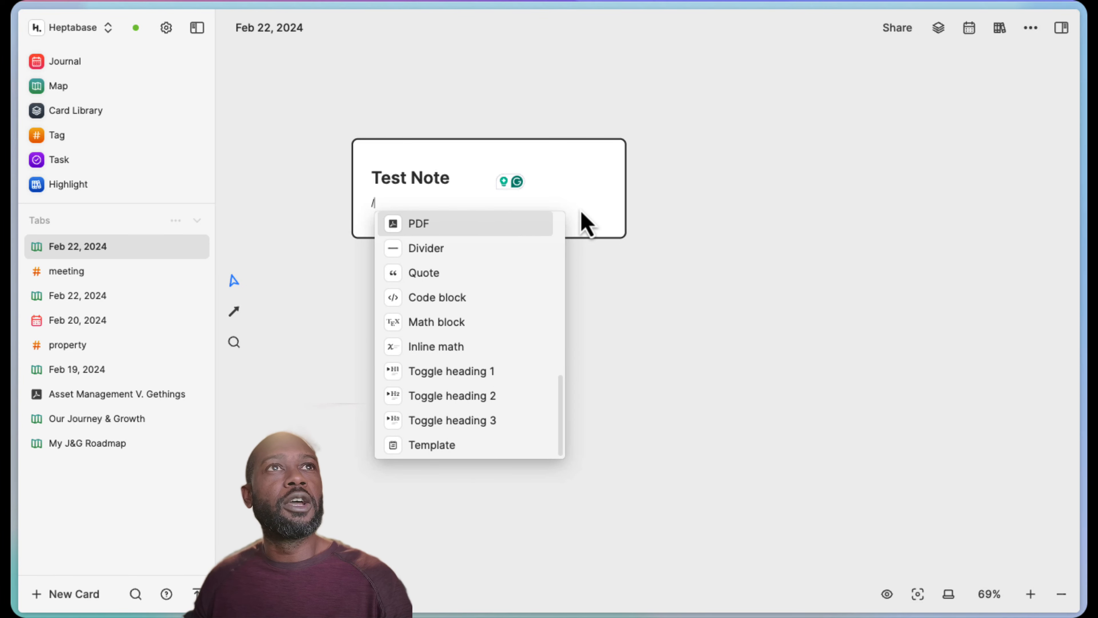
pyautogui.press('BackSpace')
# Add a second card to the right of Test Note, roughly level with it, and title it Test Note 1.
pyautogui.doubleClick(624, 299)
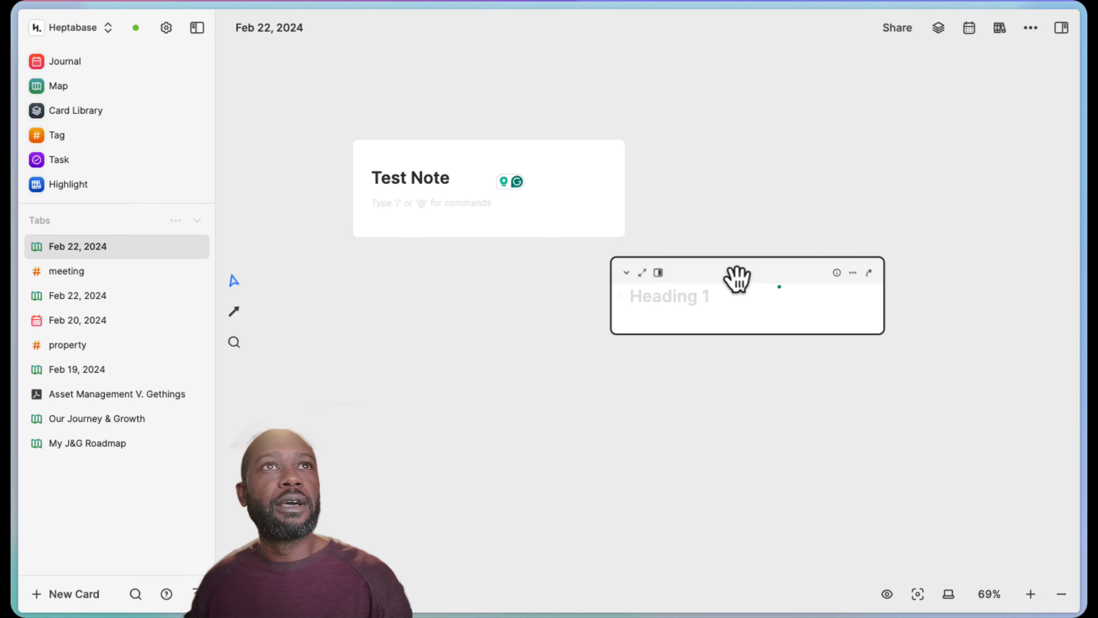
pyautogui.moveTo(738, 273); pyautogui.dragTo(863, 160)
pyautogui.click(799, 189)
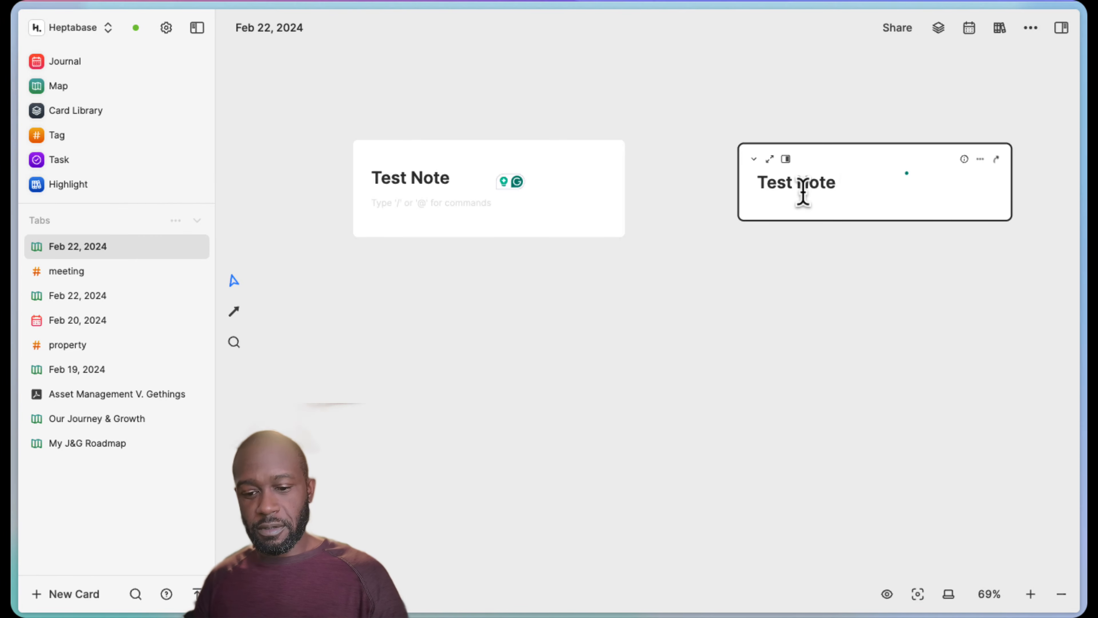
pyautogui.click(748, 314)
pyautogui.click(847, 214)
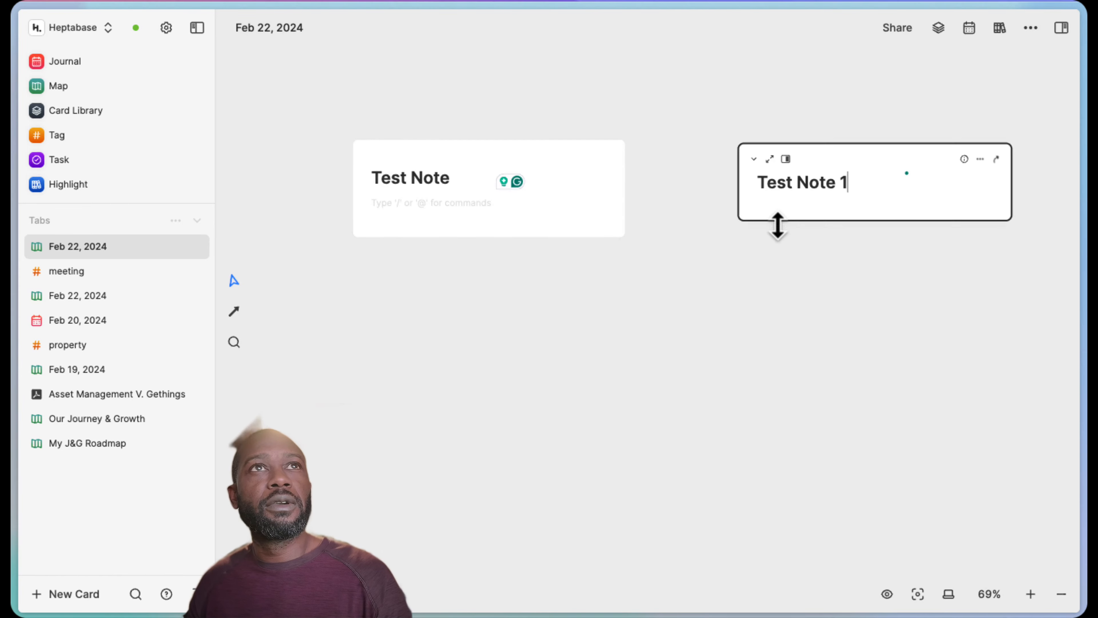
# Draw an arrow connection from the Test Note card to Test Note 1 and shift Test Note slightly left.
pyautogui.click(575, 219)
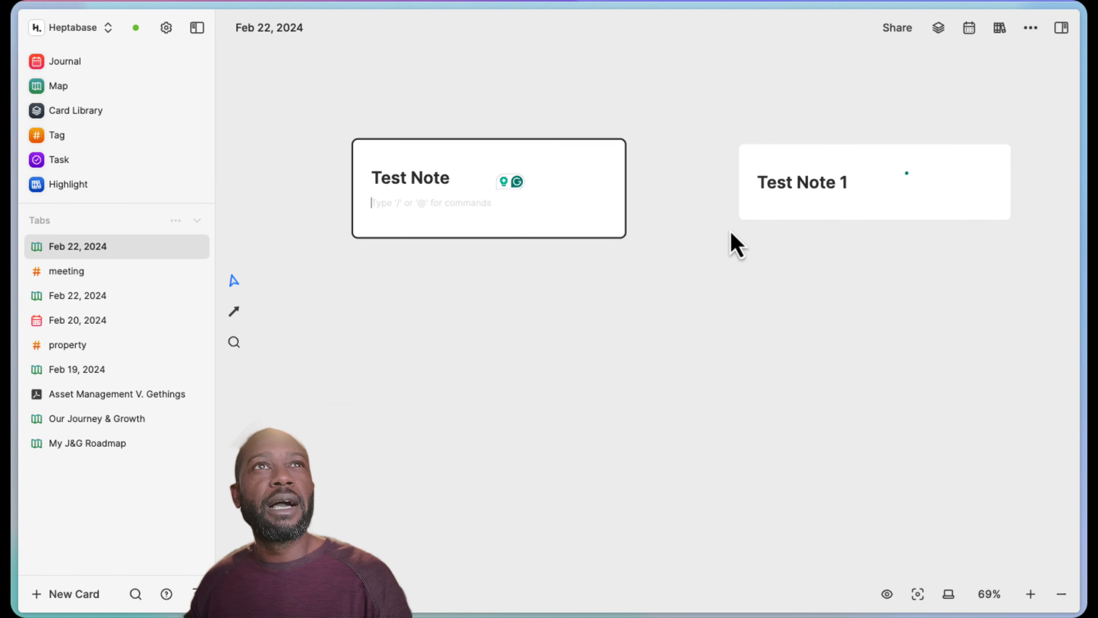
pyautogui.click(237, 312)
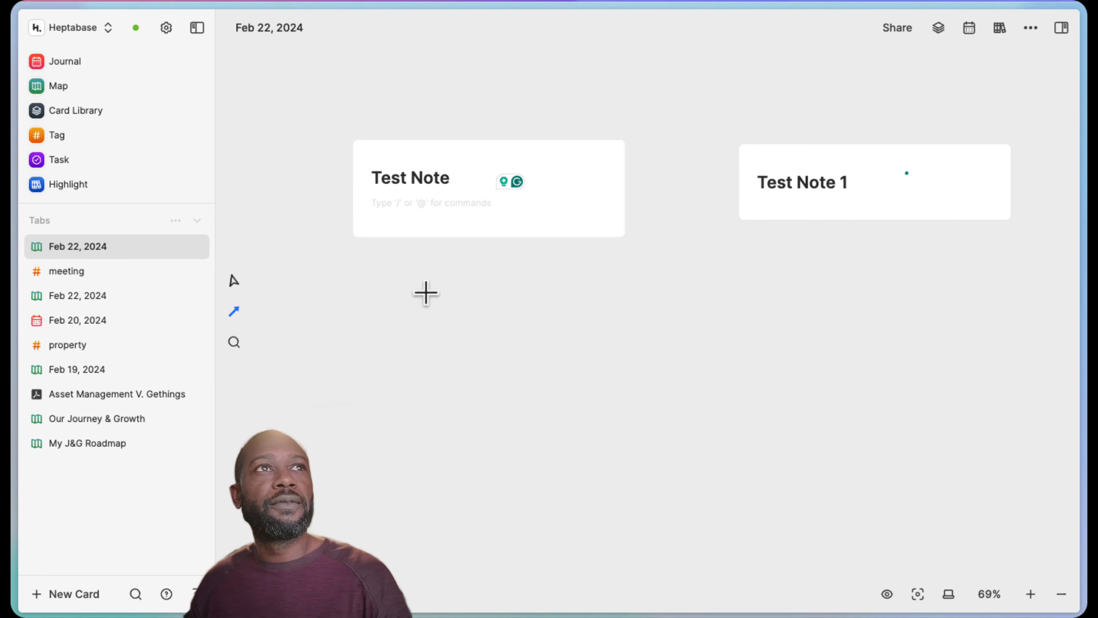
pyautogui.moveTo(628, 189); pyautogui.dragTo(736, 182)
pyautogui.click(707, 249)
pyautogui.moveTo(571, 230); pyautogui.dragTo(562, 221)
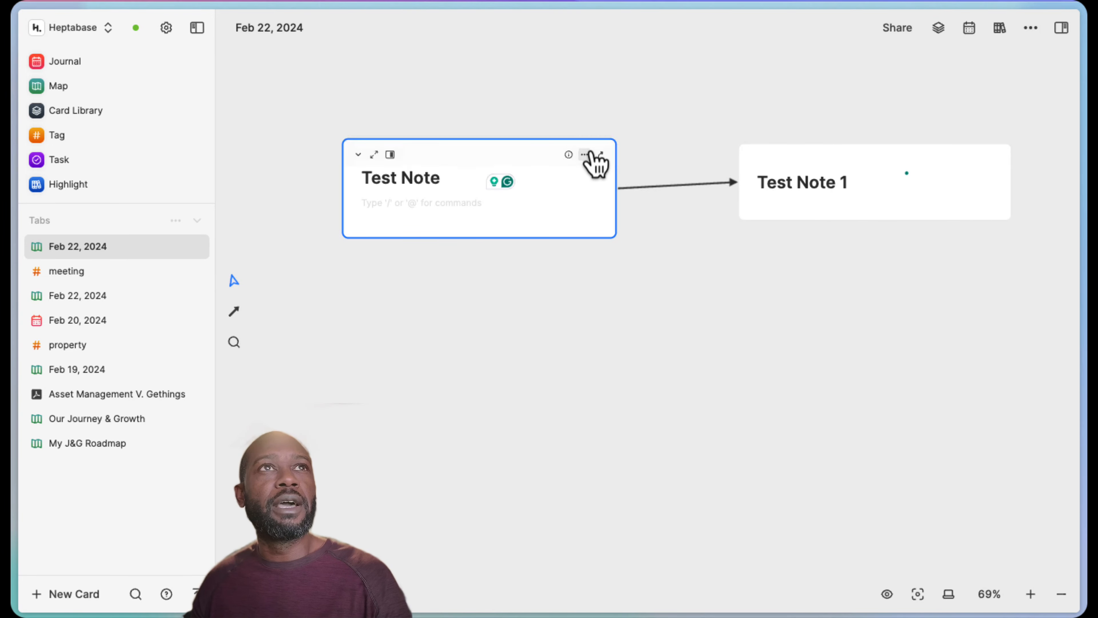
# Colour the Test Note card orange and the Test Note 1 card green.
pyautogui.click(592, 154)
pyautogui.click(653, 225)
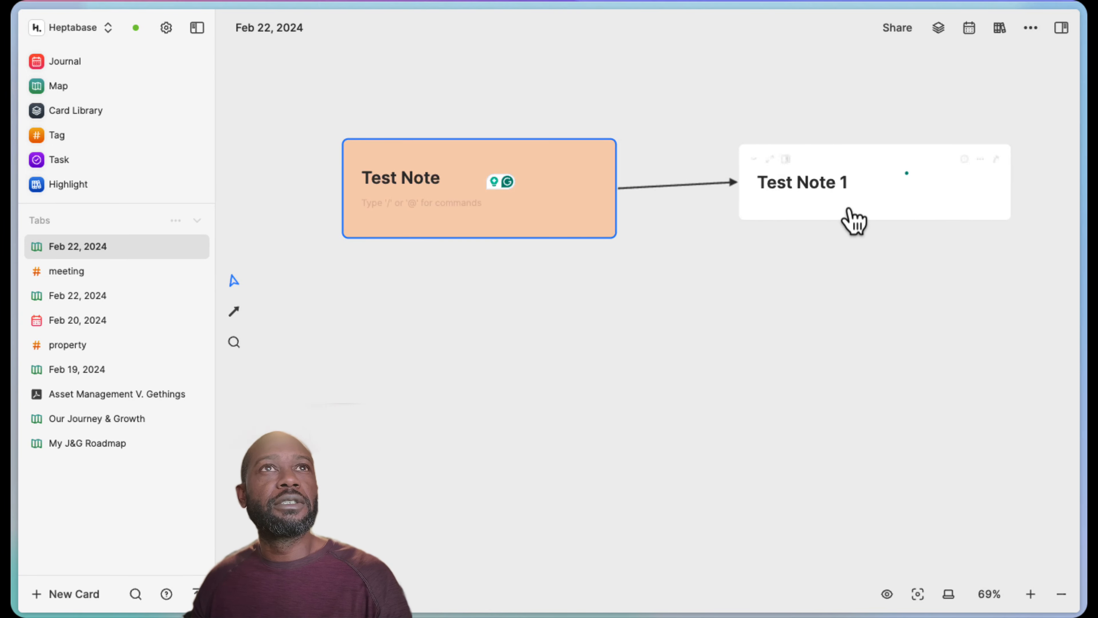
pyautogui.click(980, 159)
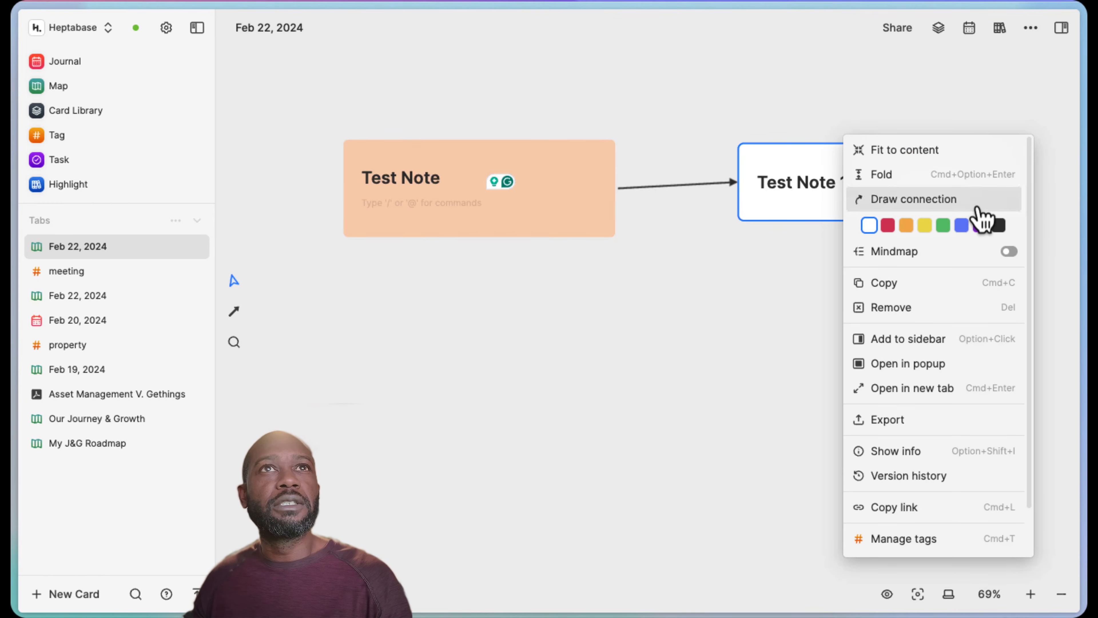
pyautogui.click(945, 224)
# Fold the Test Note card down to its title and move it slightly up and to the left.
pyautogui.moveTo(515, 161)
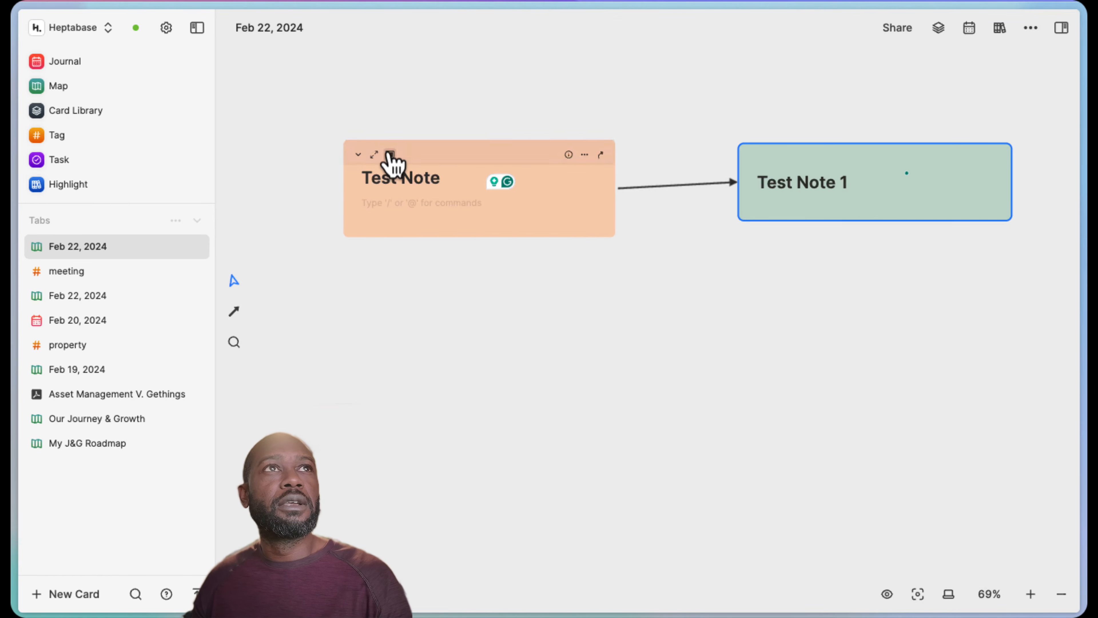
pyautogui.click(359, 155)
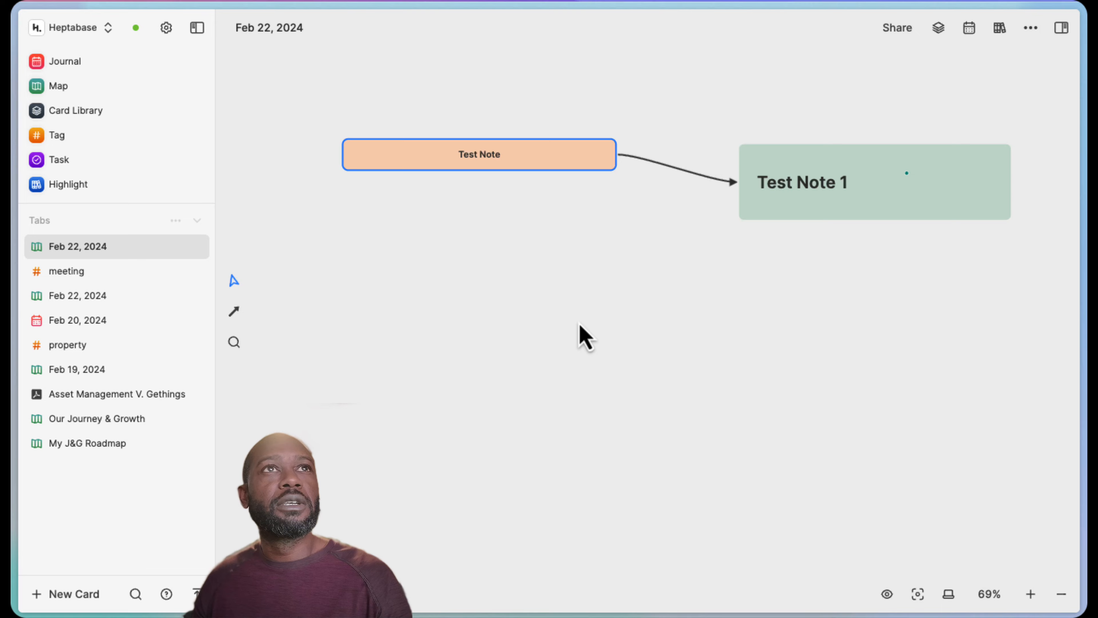
pyautogui.moveTo(544, 159); pyautogui.dragTo(524, 118)
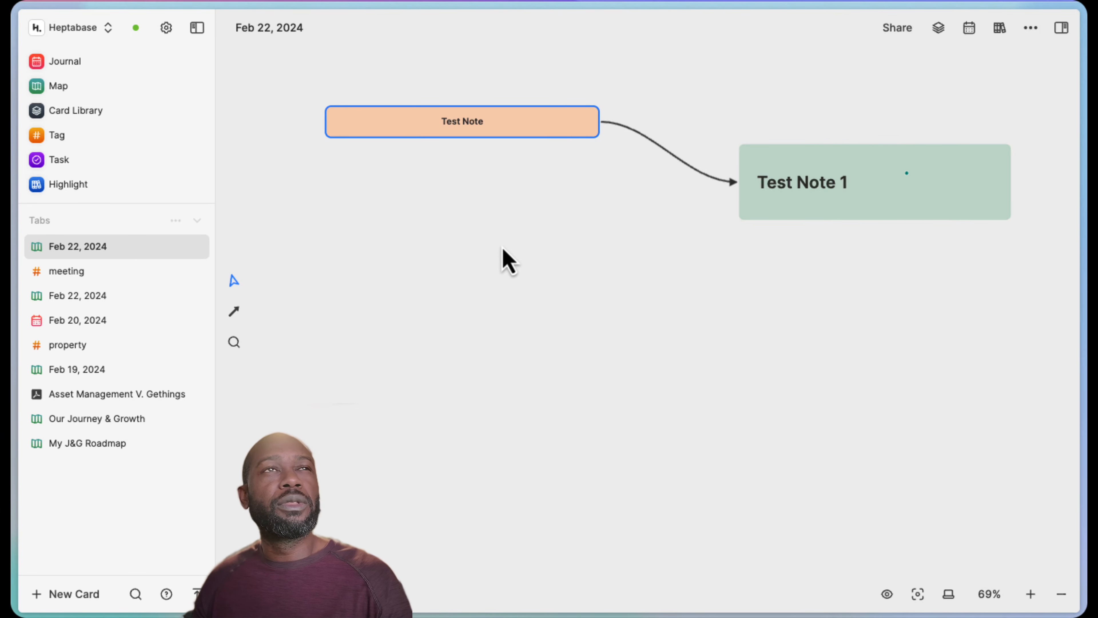
pyautogui.click(497, 209)
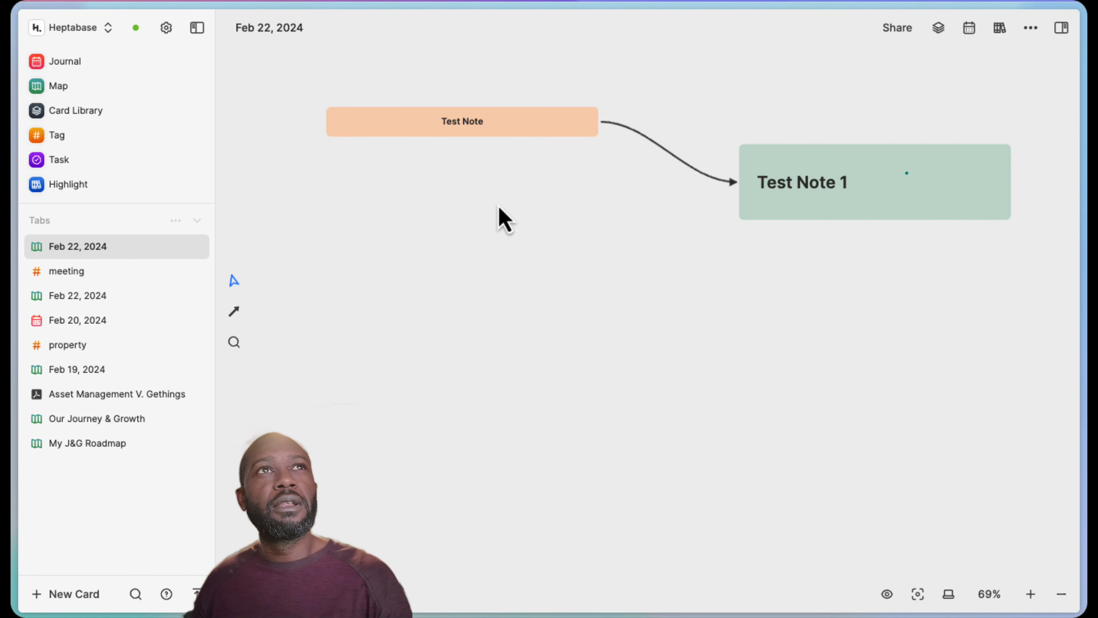
pyautogui.doubleClick(476, 367)
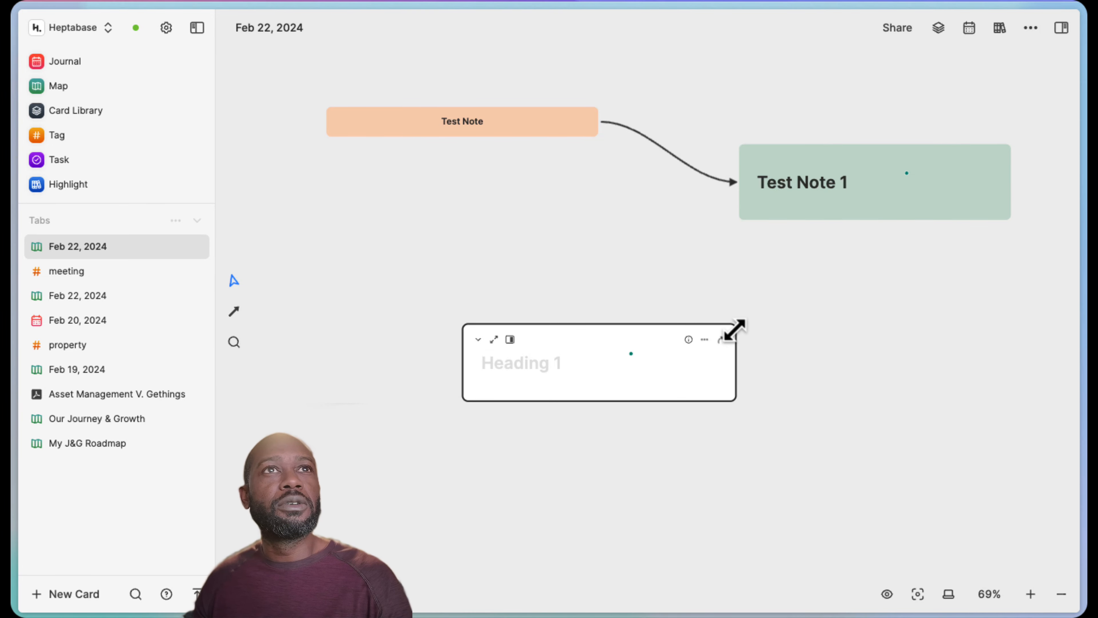
pyautogui.click(706, 340)
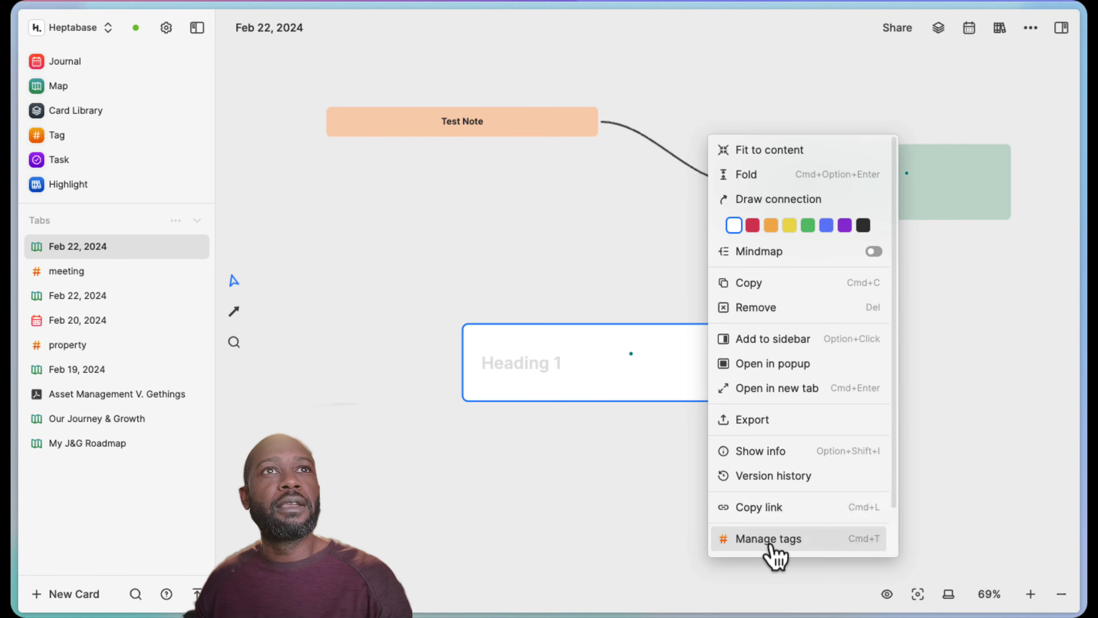
pyautogui.click(772, 308)
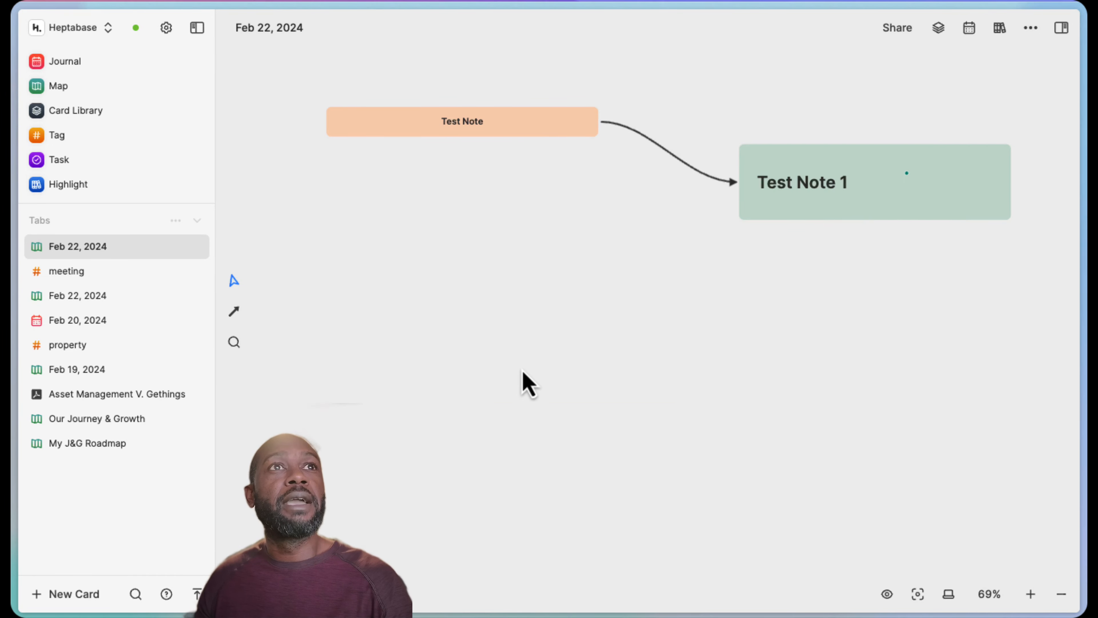
pyautogui.rightClick(527, 383)
pyautogui.click(437, 359)
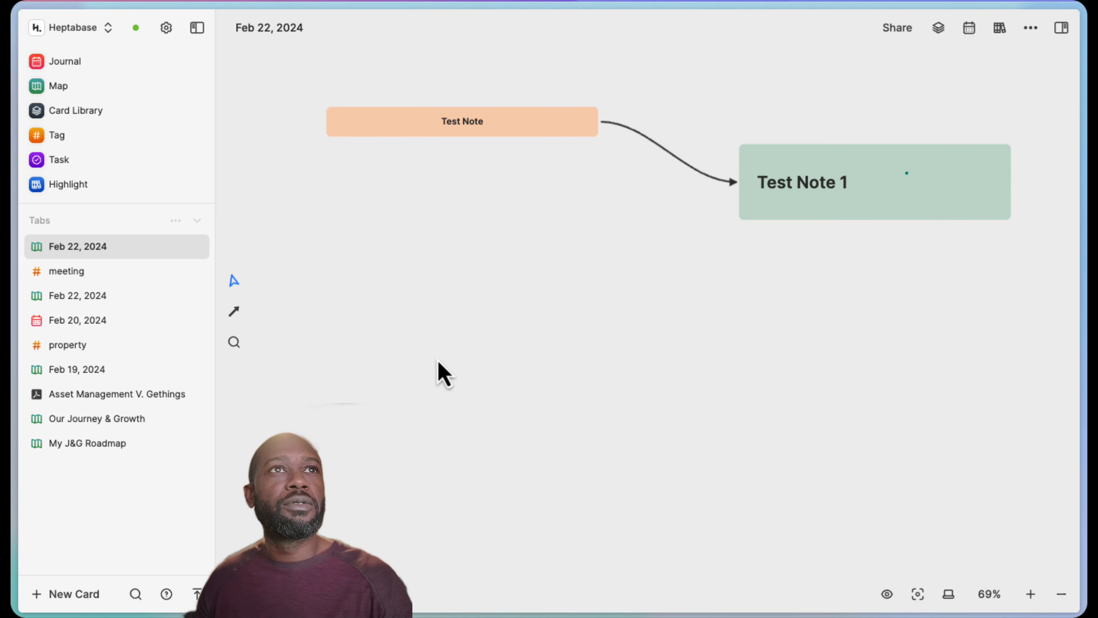
# Add another blank card to the whiteboard and place it below the folded Test Note card.
pyautogui.rightClick(465, 322)
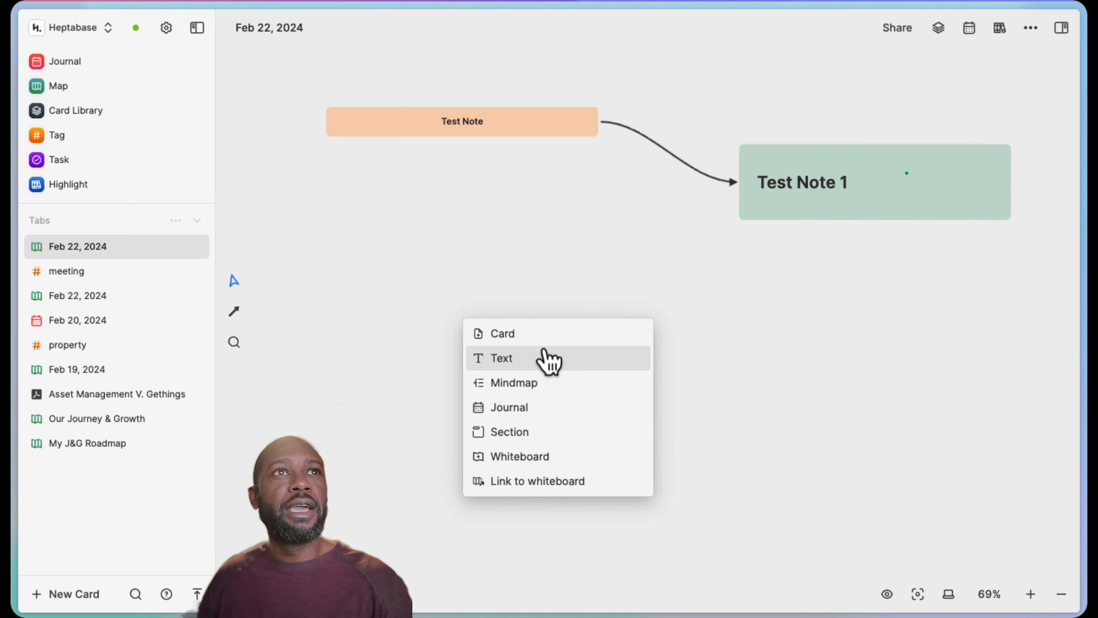
pyautogui.click(514, 339)
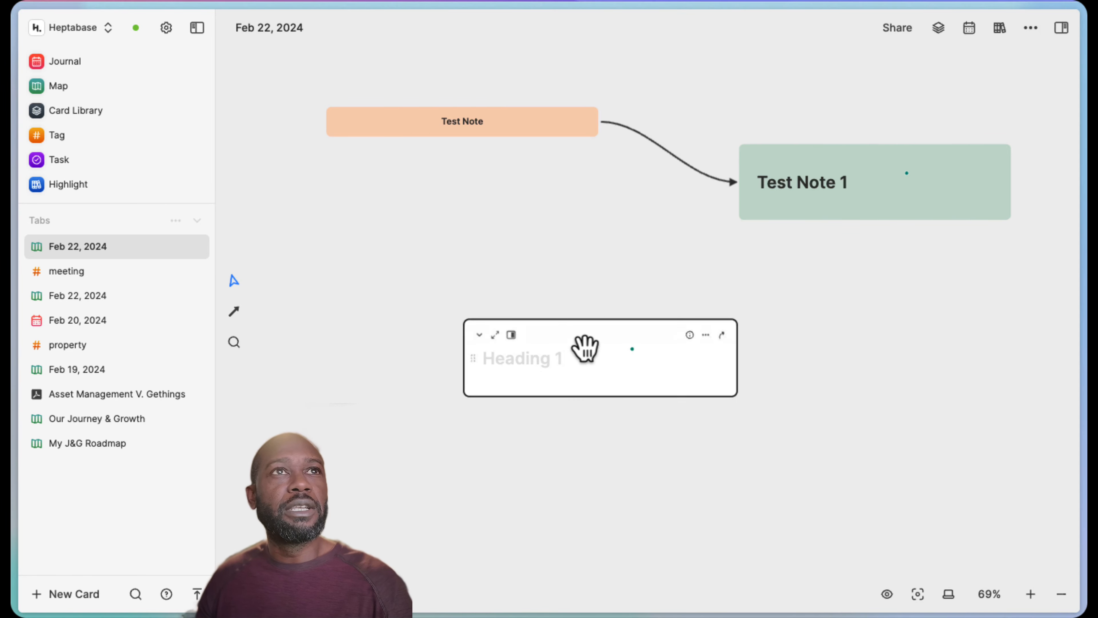
pyautogui.moveTo(578, 321); pyautogui.dragTo(458, 215)
# Add a text element reading "This is just text" and place it directly above the blank card.
pyautogui.doubleClick(467, 353)
pyautogui.click(519, 387)
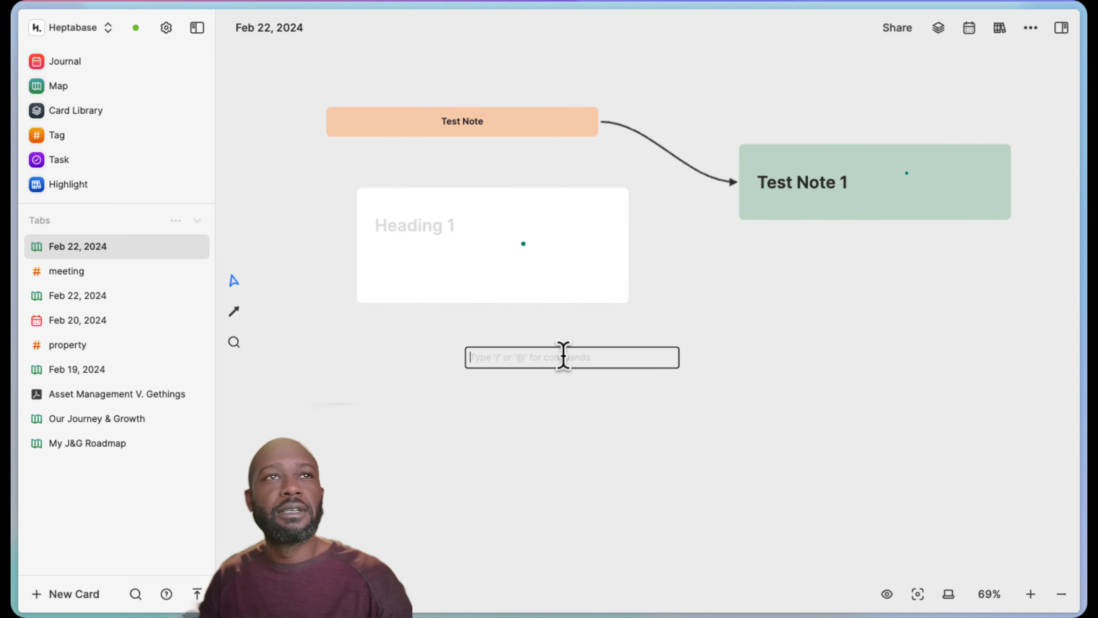
pyautogui.write('This is just text')
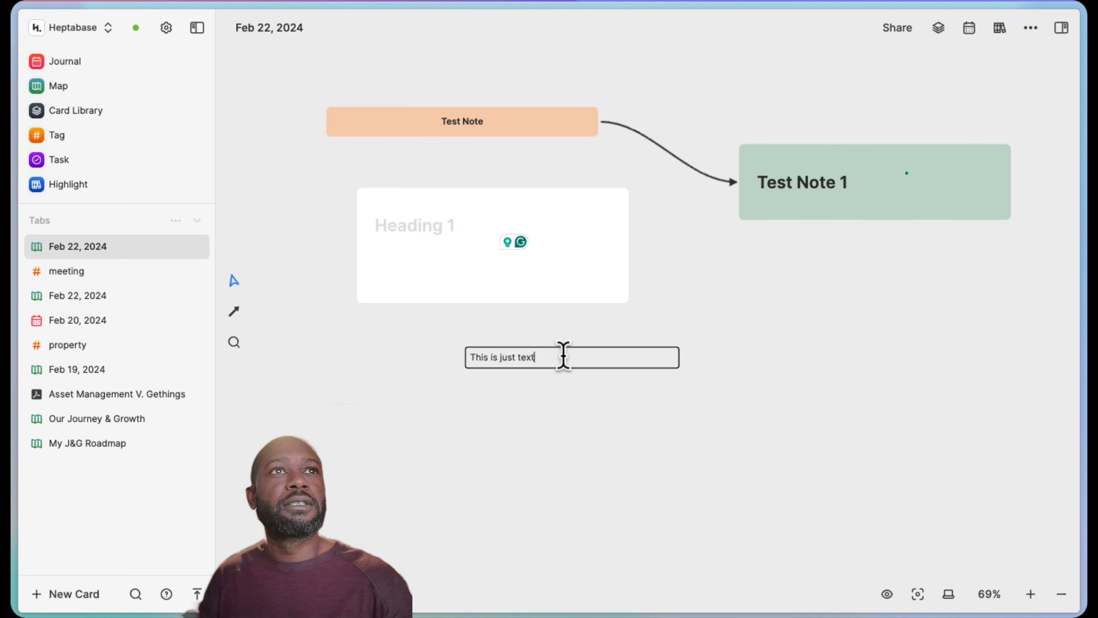
pyautogui.click(579, 422)
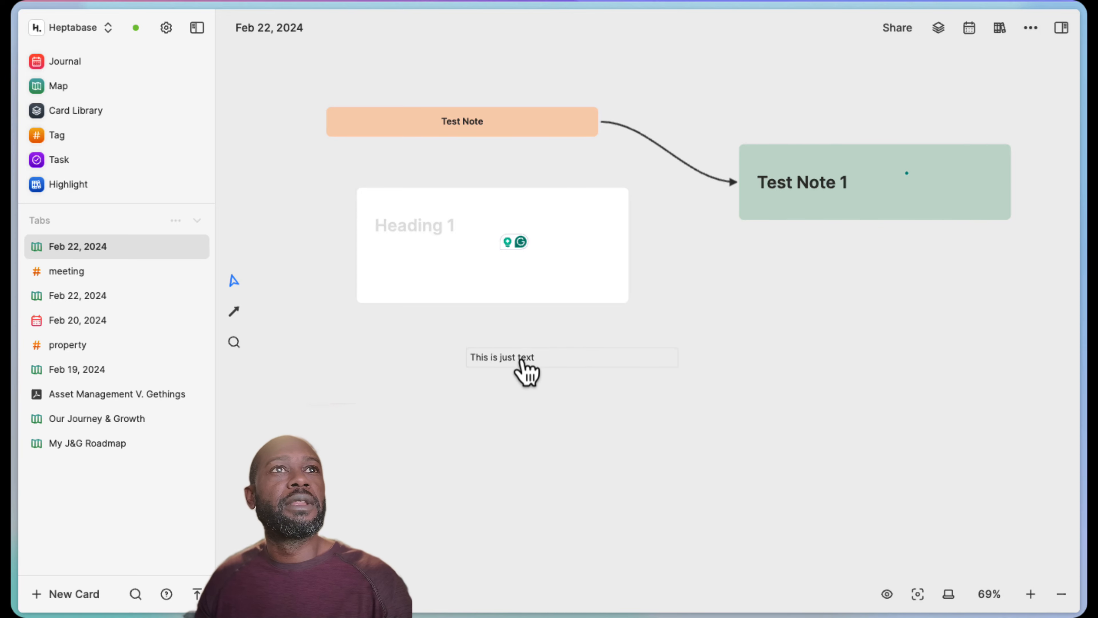
pyautogui.moveTo(522, 370); pyautogui.dragTo(411, 175)
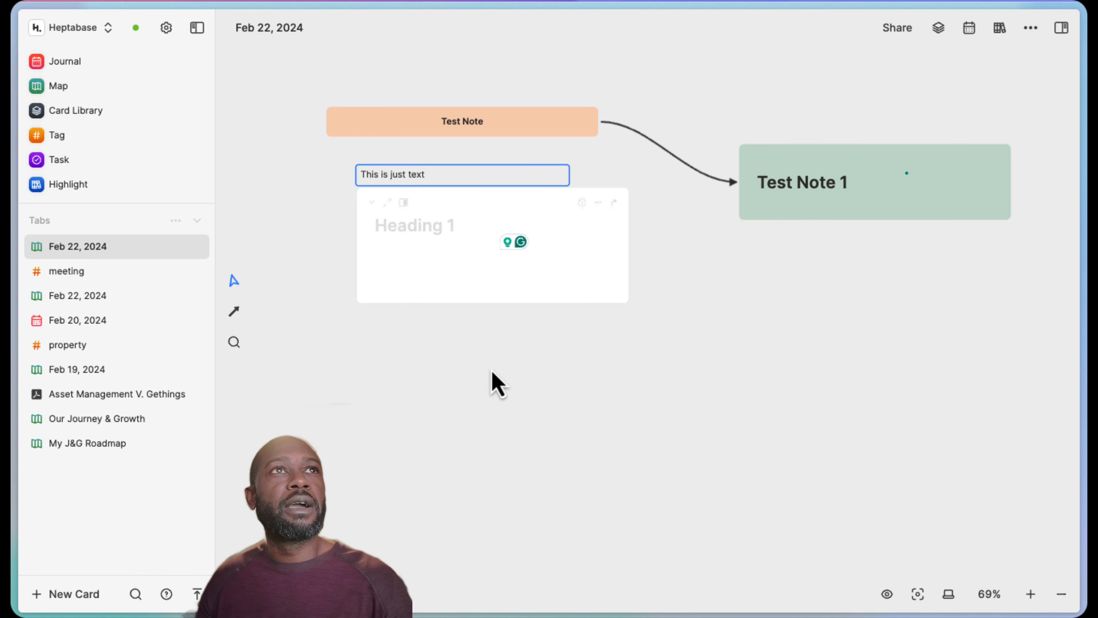
pyautogui.click(493, 396)
# Create a mindmap below the blank card with its root node named "main node".
pyautogui.rightClick(470, 387)
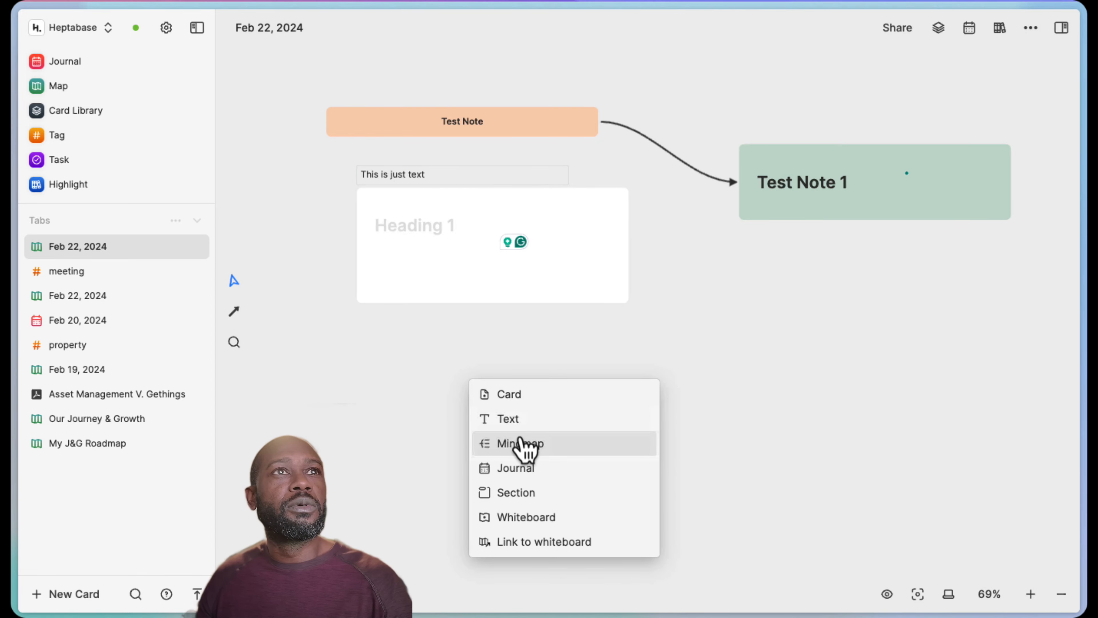
pyautogui.click(518, 442)
pyautogui.write('node')
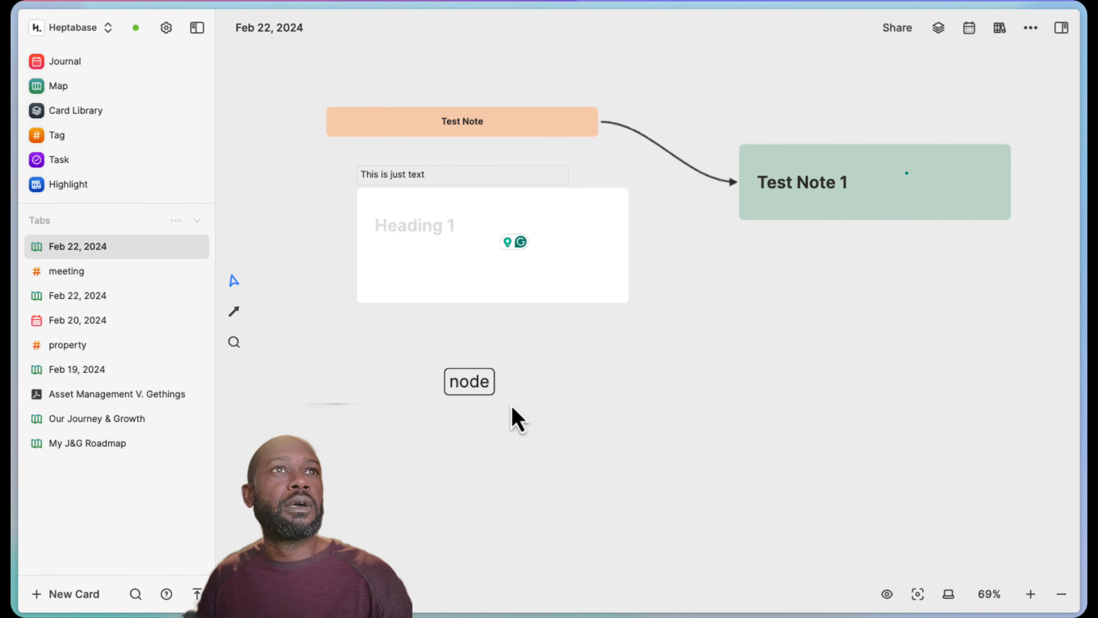
pyautogui.press('BackSpace')
pyautogui.press('BackSpace')
pyautogui.press('BackSpace')
pyautogui.press('BackSpace')
pyautogui.write('main node')
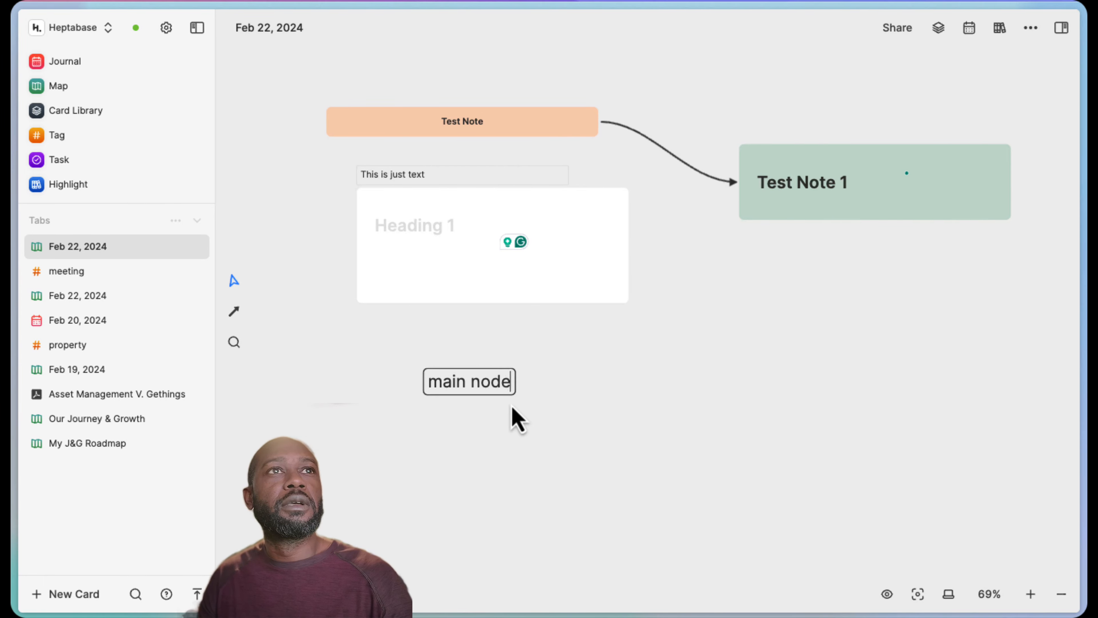
# Add two child nodes to the mindmap's main node, naming each one "node 1".
pyautogui.press('Tab')
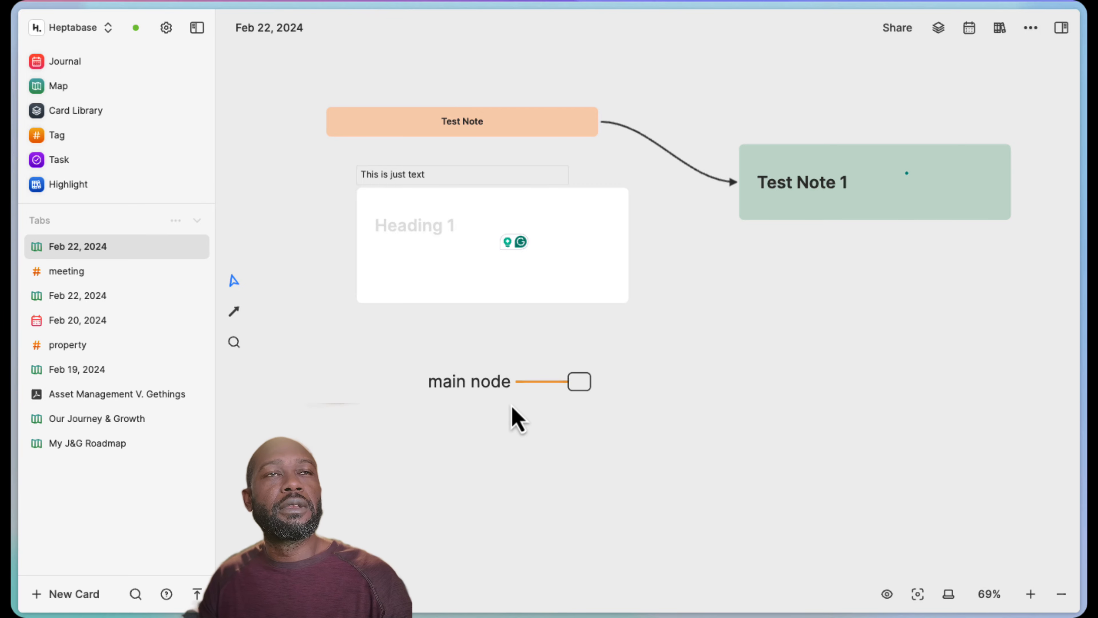
pyautogui.write('node')
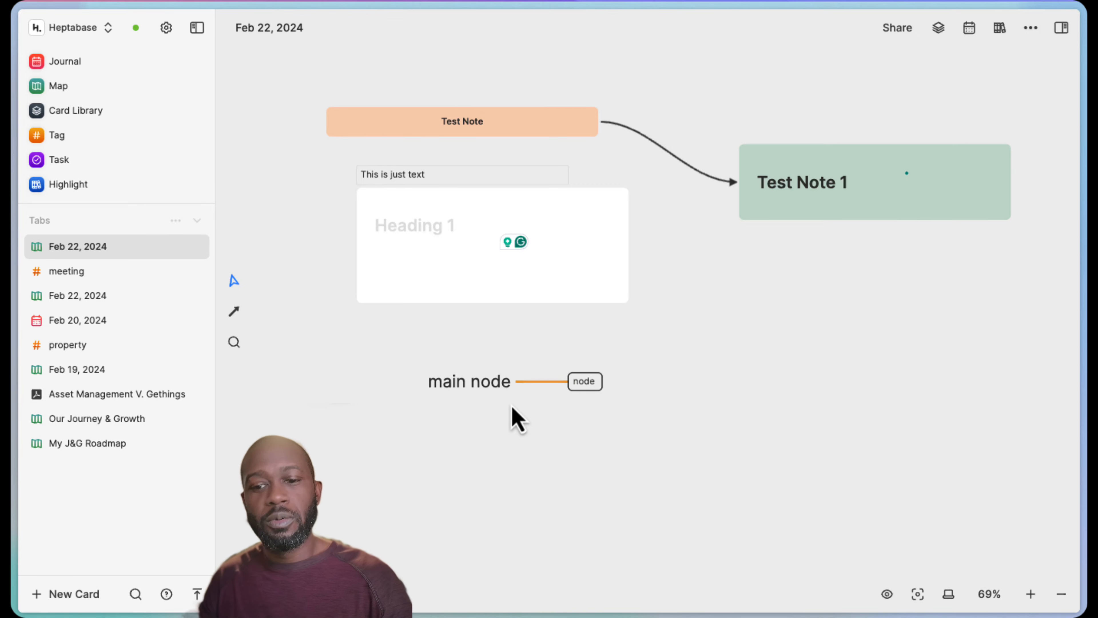
pyautogui.write(' 1')
pyautogui.press('Return')
pyautogui.write('node 1')
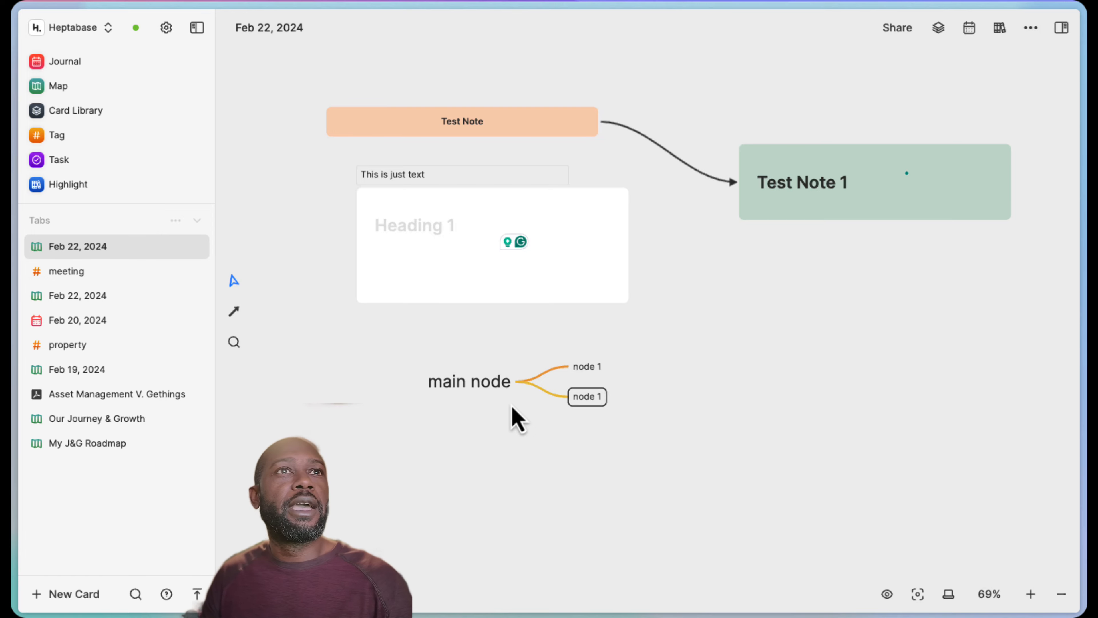
# Add a third, blank child node to the mindmap's main node and a blank child to the second "node 1".
pyautogui.click(594, 421)
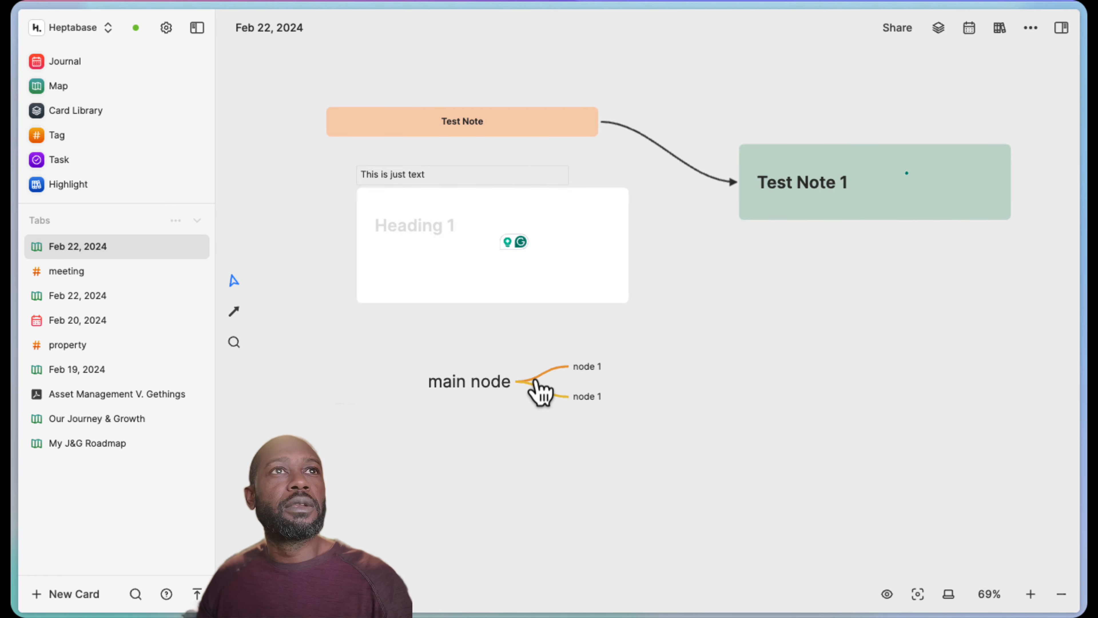
pyautogui.click(527, 389)
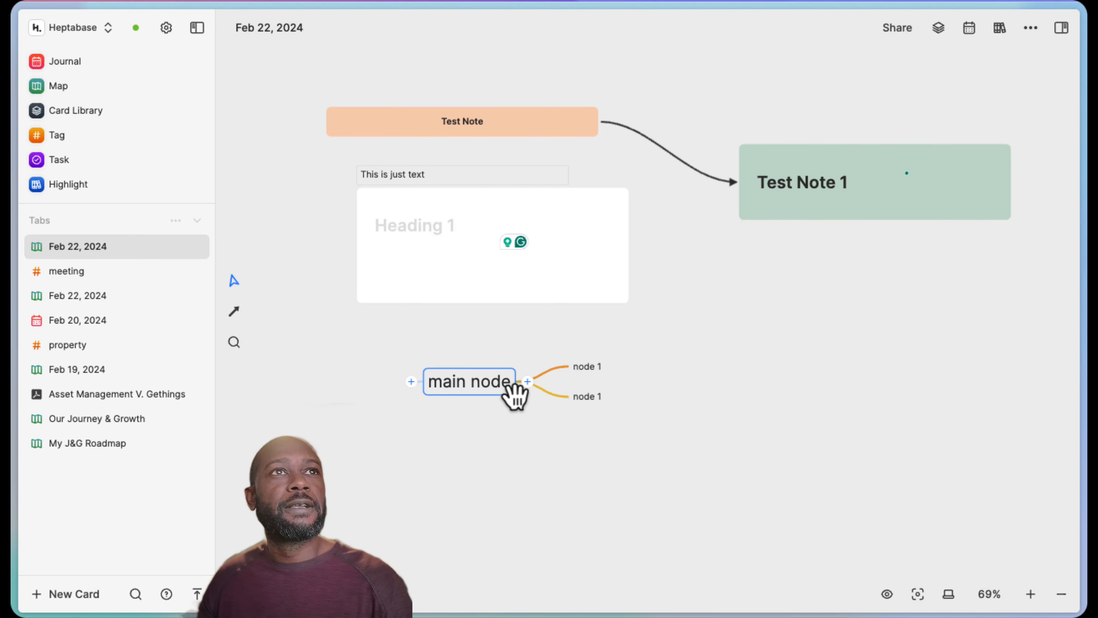
pyautogui.click(527, 381)
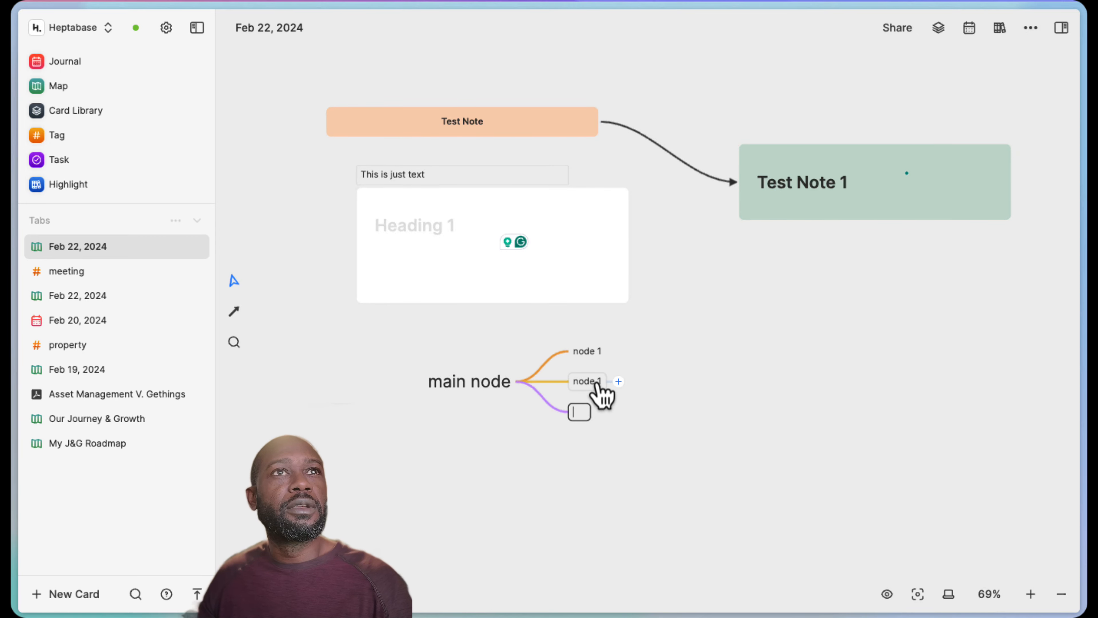
pyautogui.click(619, 382)
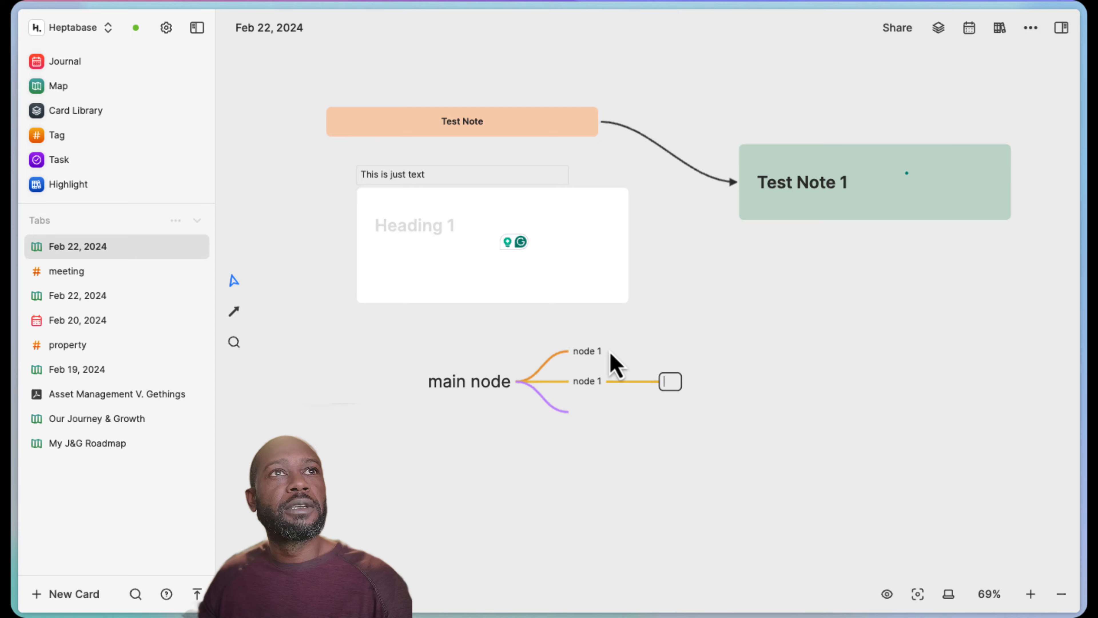
# Move the whole mindmap to the free area below the Test Note 1 card.
pyautogui.moveTo(480, 392)
pyautogui.moveTo(476, 392); pyautogui.dragTo(811, 458)
pyautogui.click(739, 453)
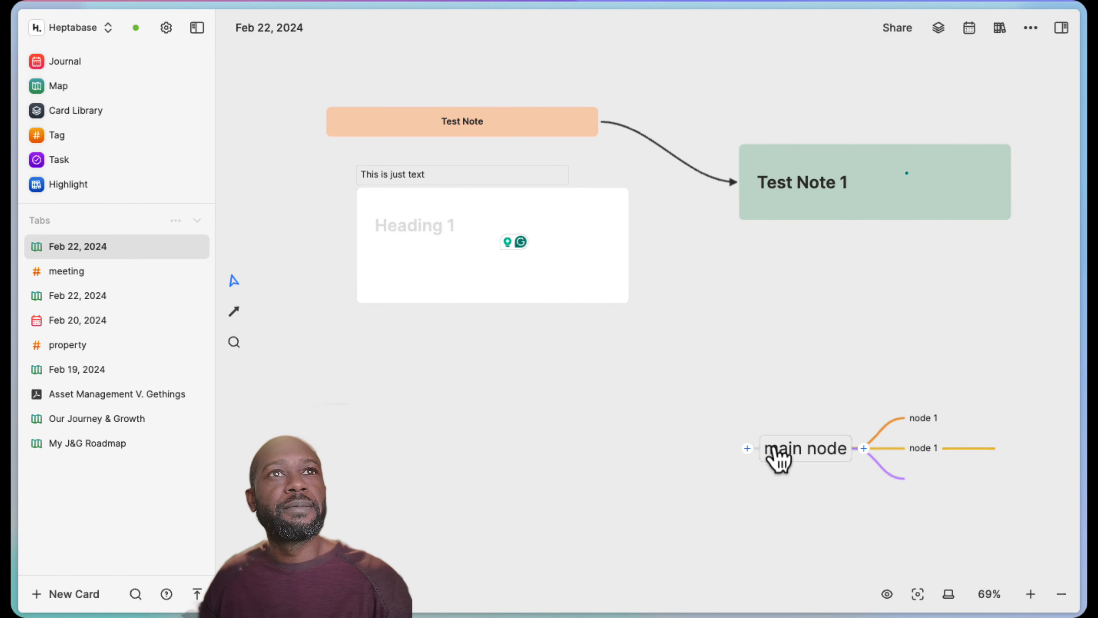
# Add a child named "left node" and a blank sibling on the main node's left side, and shift the mindmap slightly upward.
pyautogui.click(775, 453)
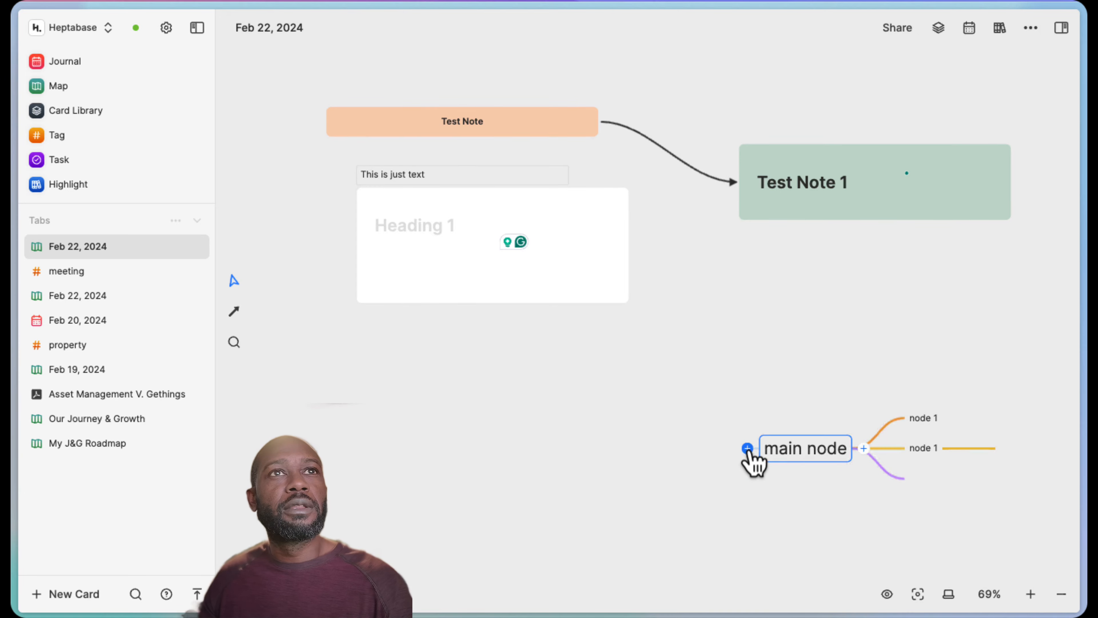
pyautogui.click(748, 448)
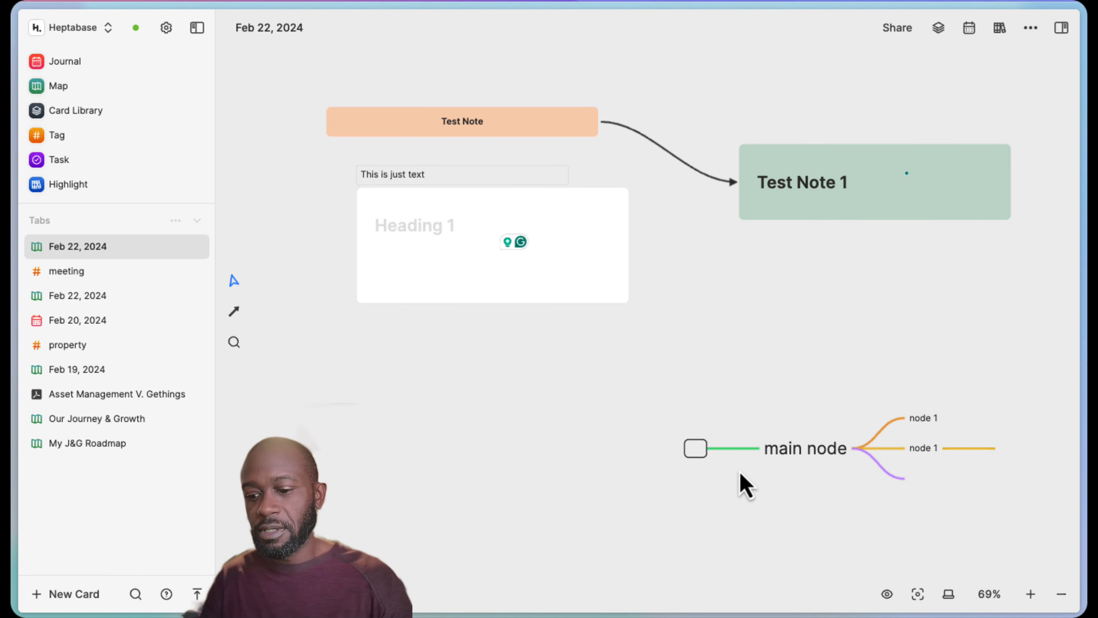
pyautogui.write('left node')
pyautogui.press('Return')
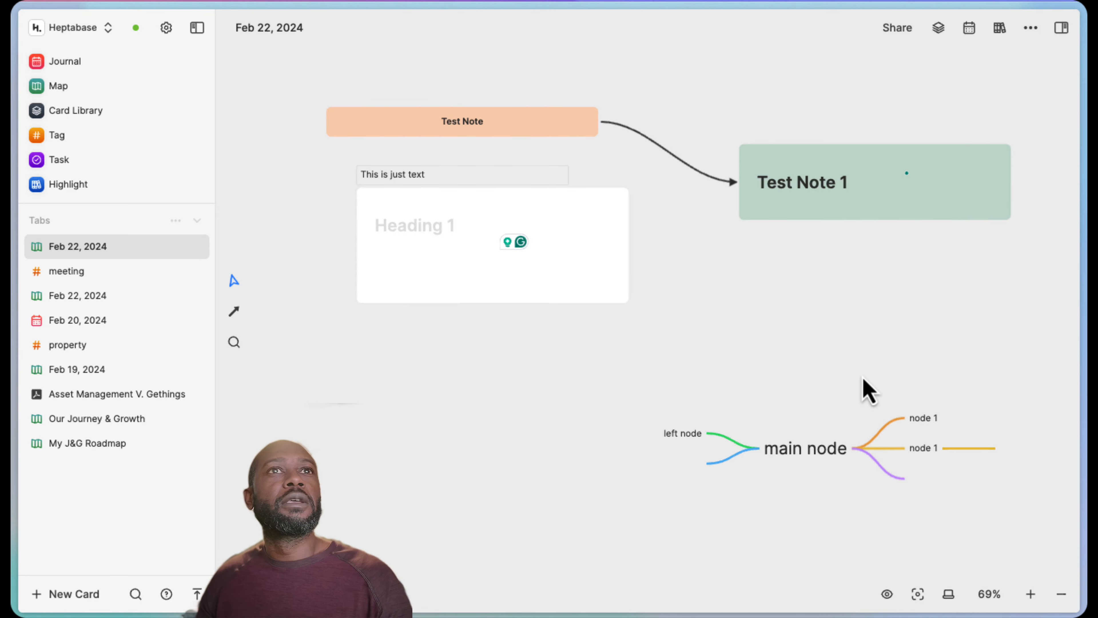
pyautogui.moveTo(826, 450); pyautogui.dragTo(849, 381)
# Add the Feb 22, 2024 journal card to the whiteboard, place it below the Test Note card and enlarge it.
pyautogui.rightClick(495, 420)
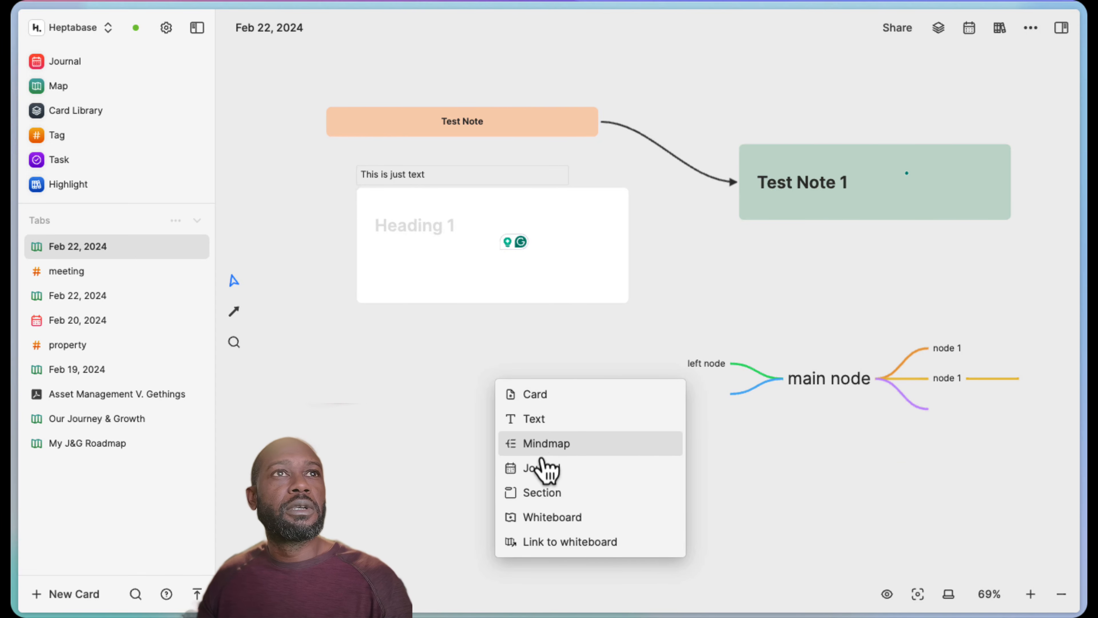
pyautogui.click(542, 466)
pyautogui.moveTo(642, 442); pyautogui.dragTo(389, 195)
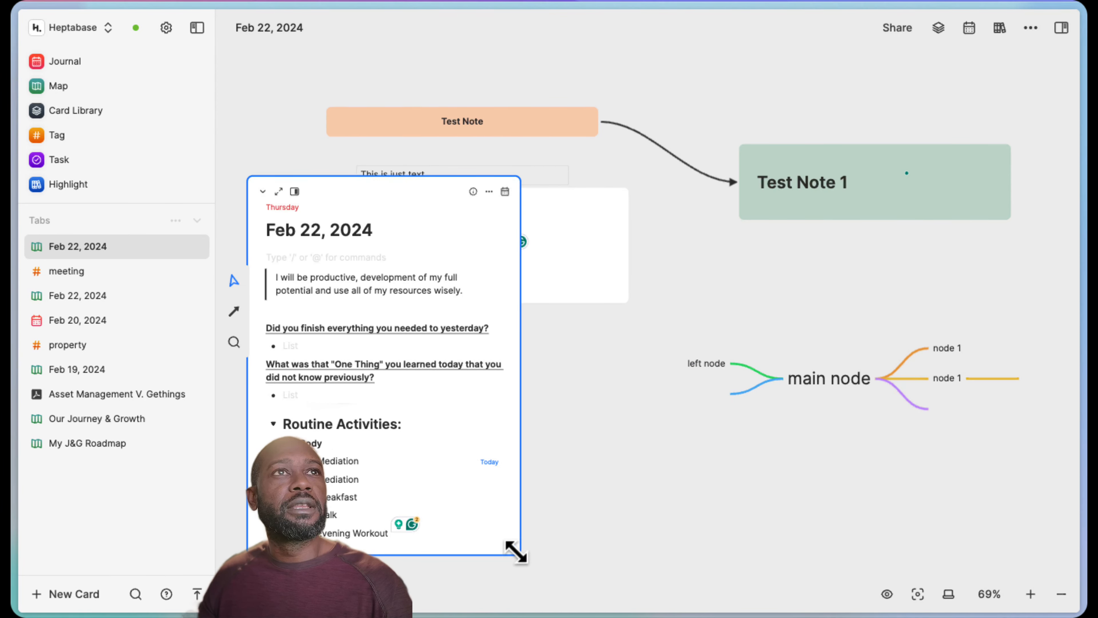
pyautogui.moveTo(516, 552); pyautogui.dragTo(554, 584)
# Move the blank card out to the right of the journal card and stretch it down to the journal's lower edge.
pyautogui.click(573, 223)
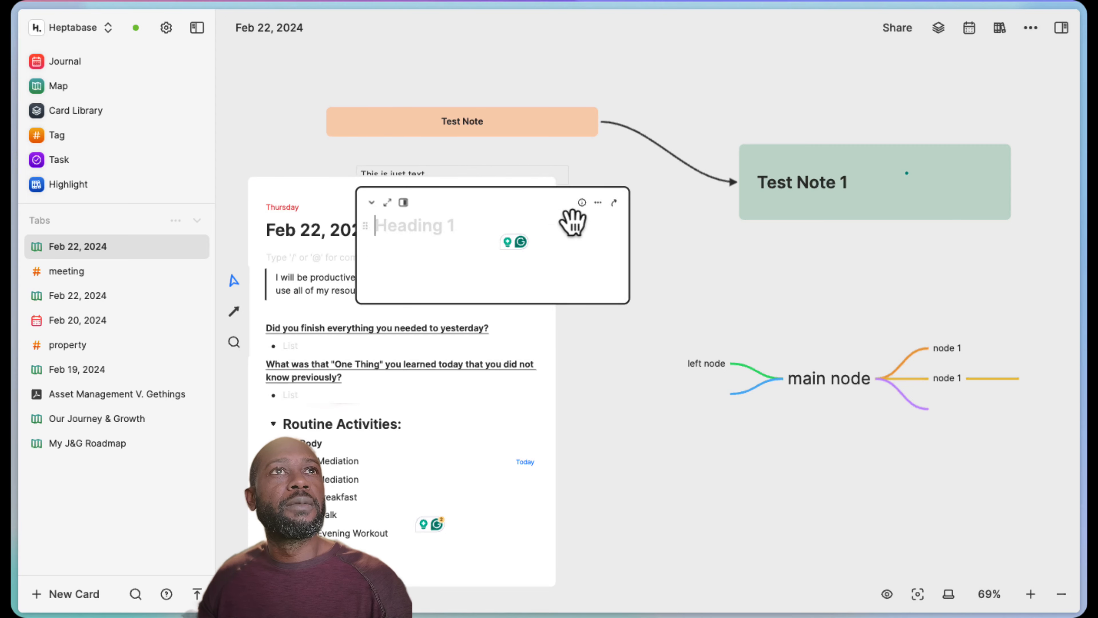
pyautogui.moveTo(558, 211); pyautogui.dragTo(779, 292)
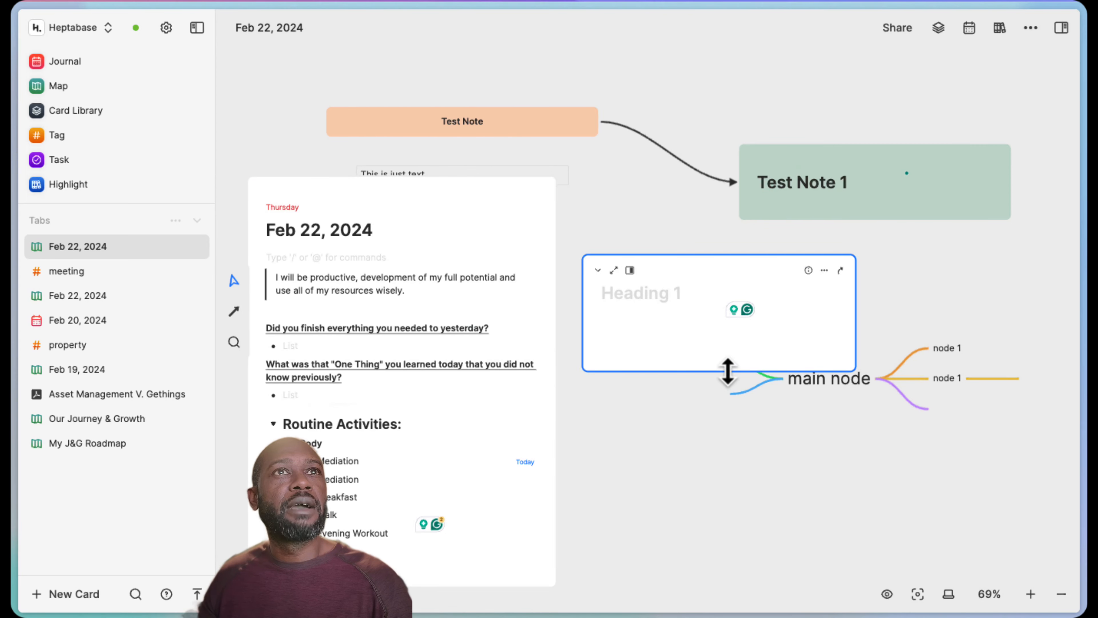
pyautogui.moveTo(728, 371); pyautogui.dragTo(738, 587)
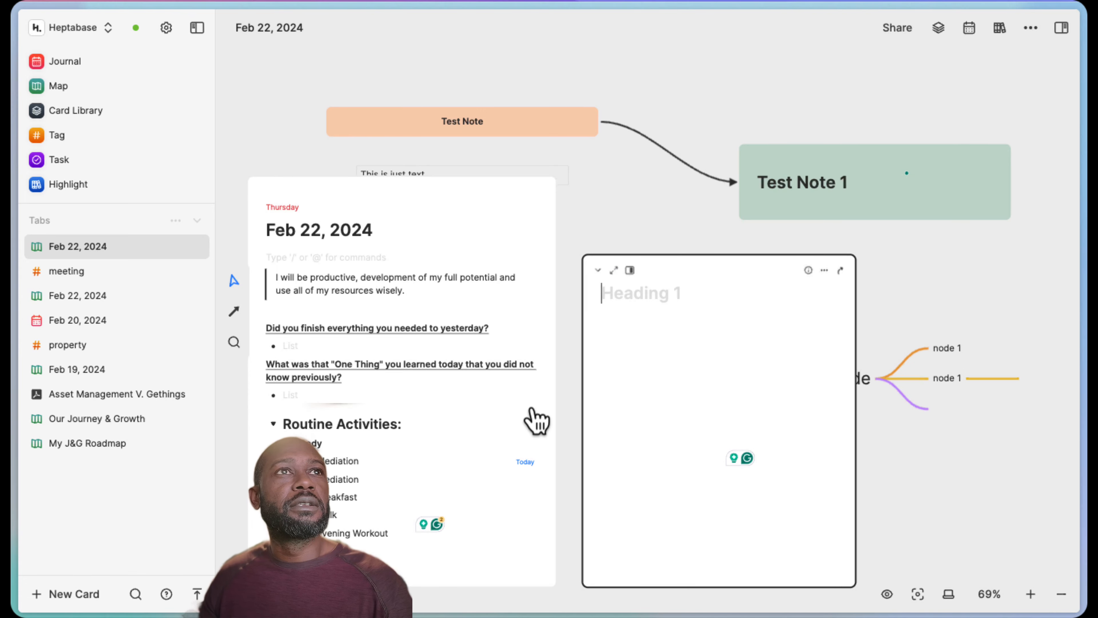
# Mark both Mediation items and Breakfast as done under Routine Activities in the journal card.
pyautogui.click(391, 423)
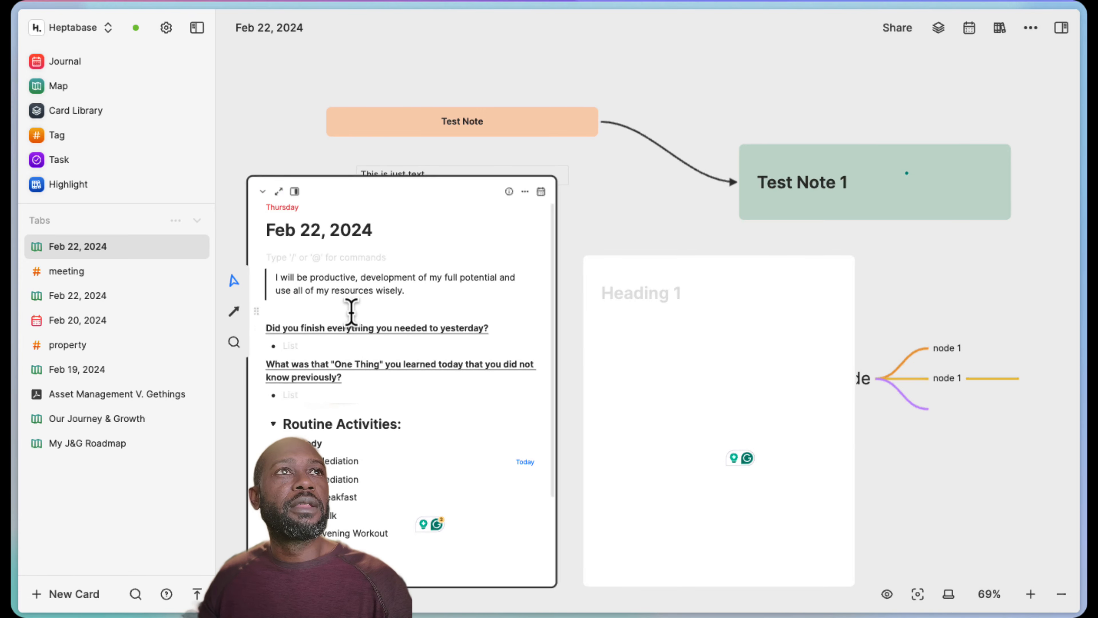
pyautogui.click(315, 395)
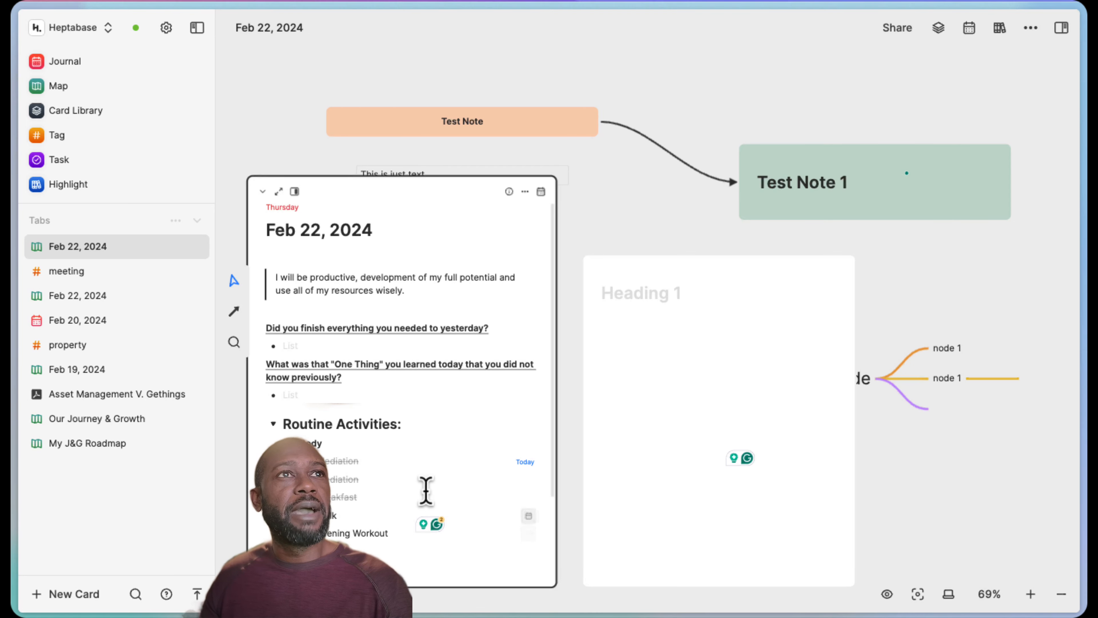
pyautogui.scroll(-3, 417, 481)
pyautogui.scroll(3, 385, 437)
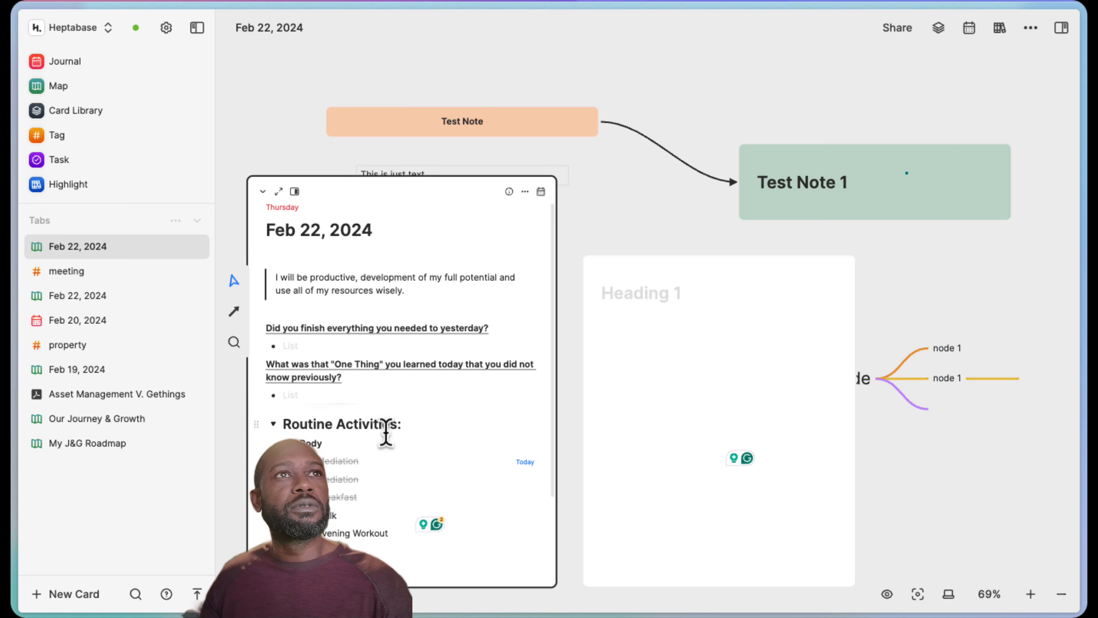
pyautogui.scroll(-3, 385, 437)
# Remove the stretched blank card from the whiteboard.
pyautogui.click(791, 349)
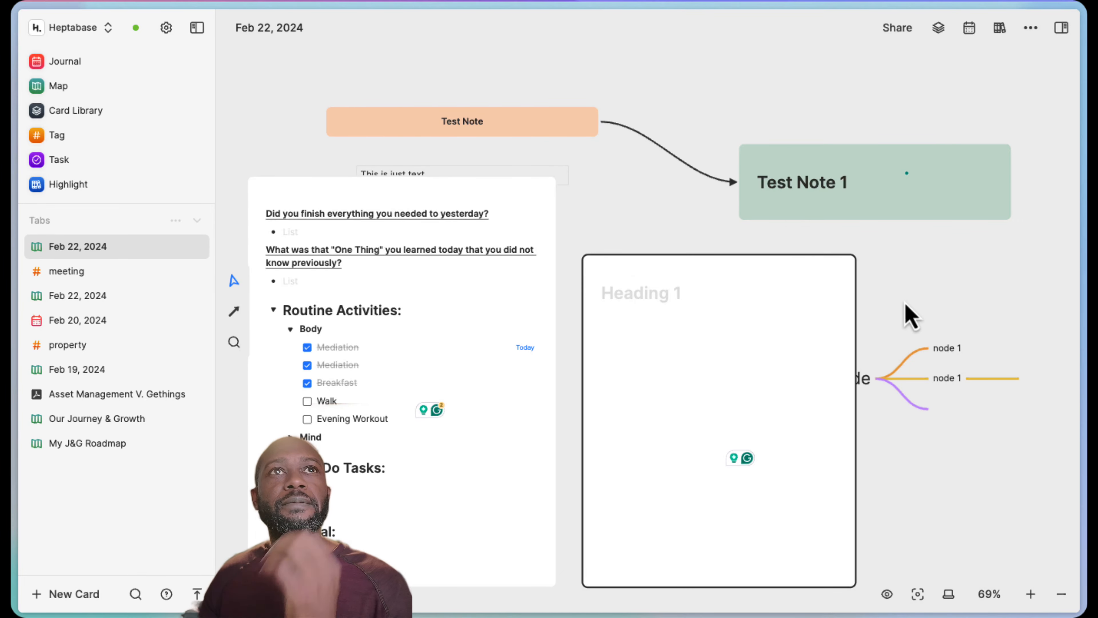
pyautogui.click(824, 270)
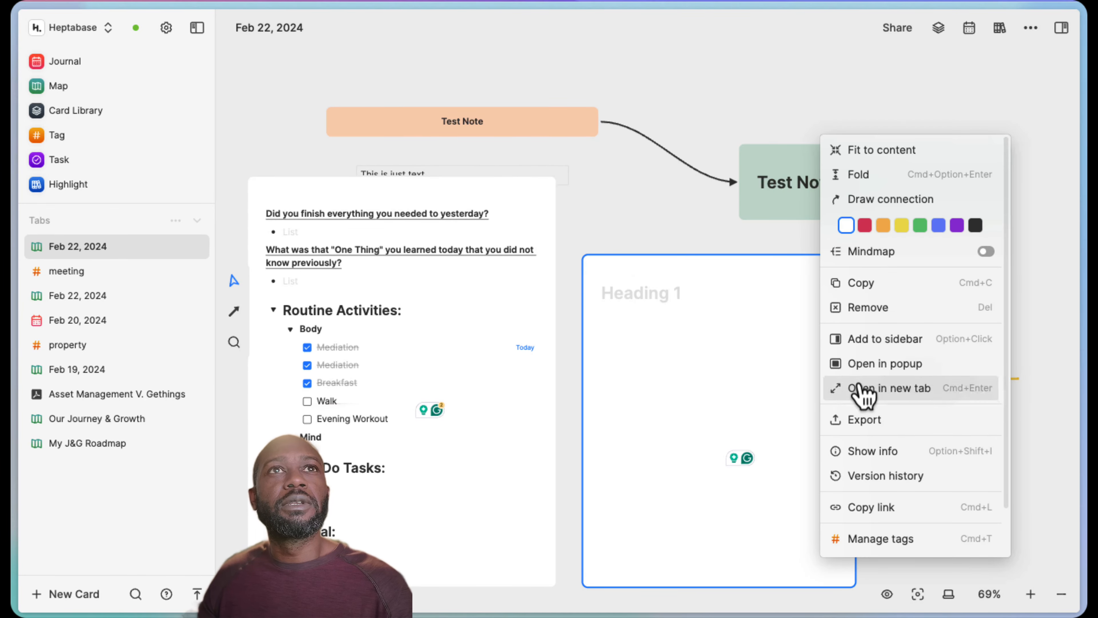
pyautogui.click(880, 308)
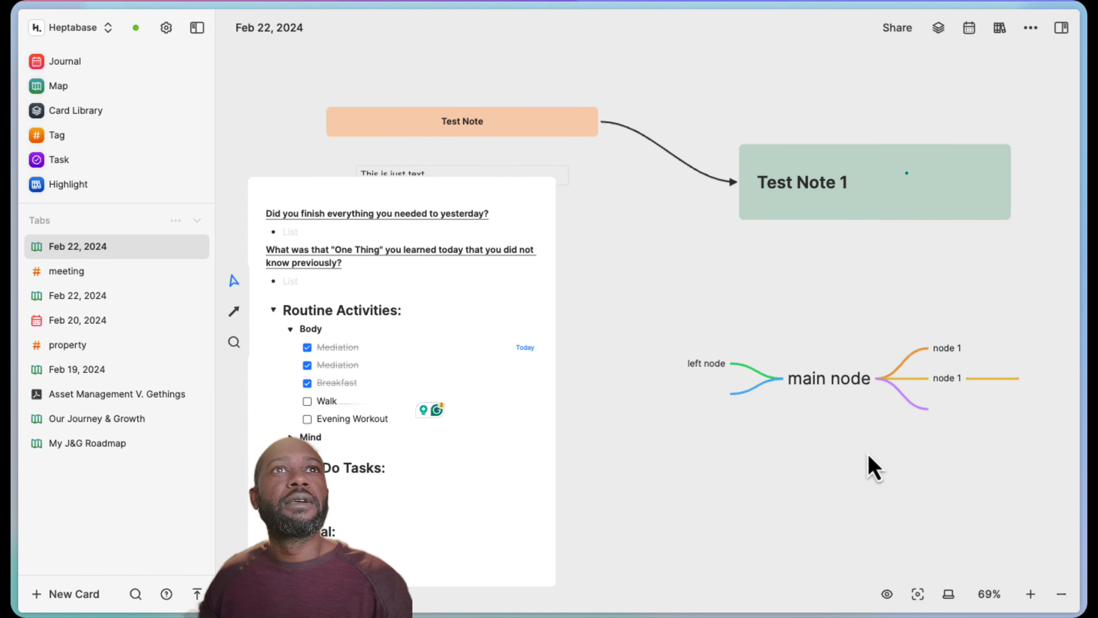
# Add a section to the whiteboard and position it around the Test Note 1 card.
pyautogui.rightClick(630, 308)
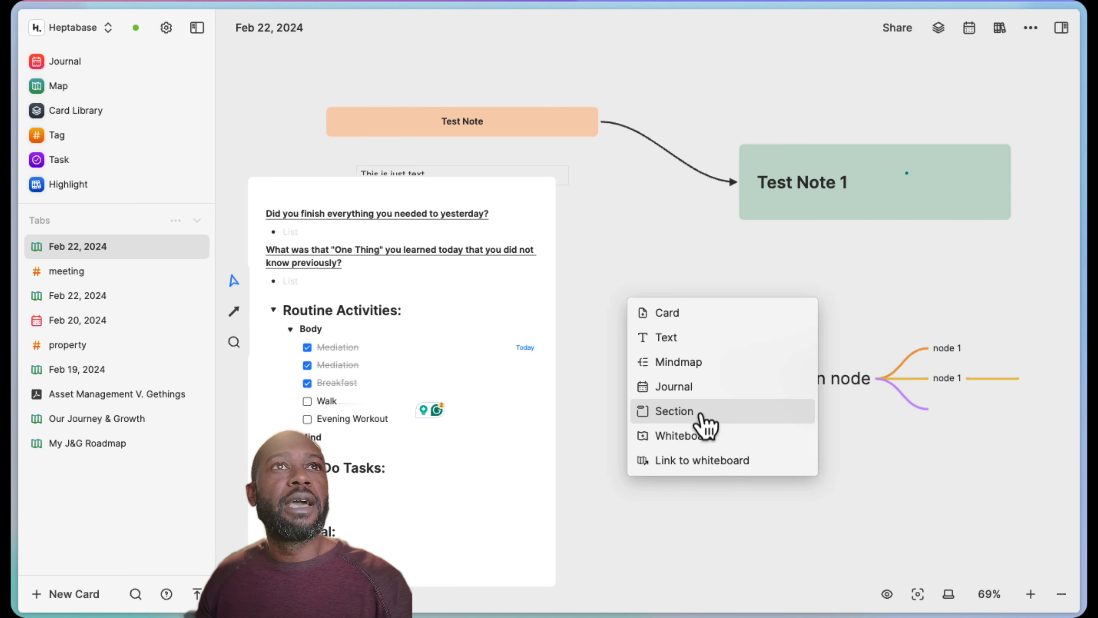
pyautogui.click(678, 413)
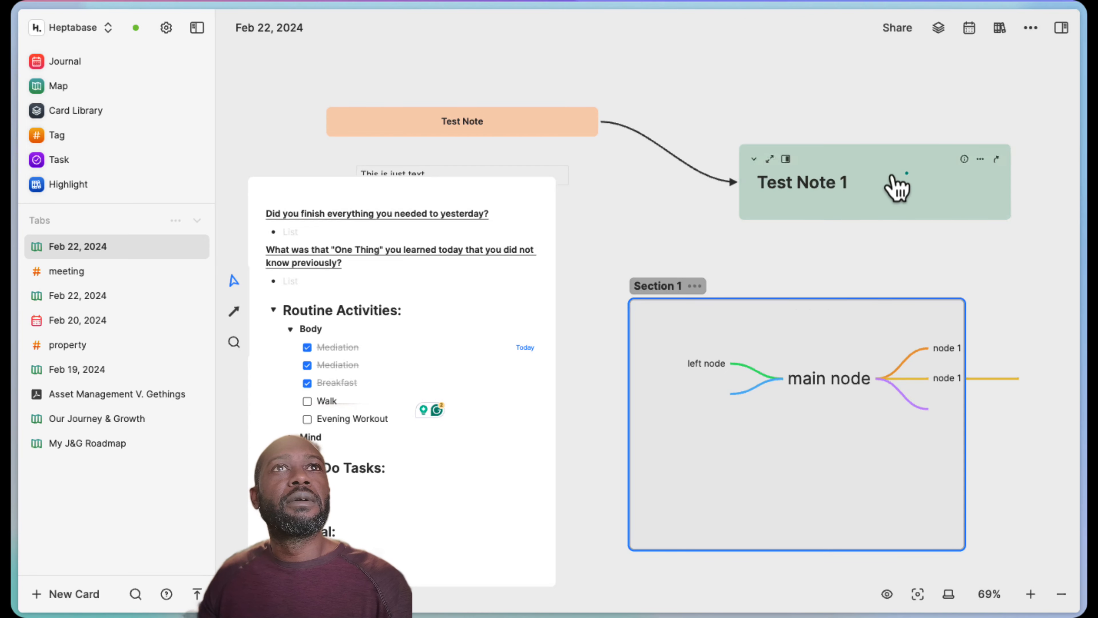
pyautogui.moveTo(765, 300); pyautogui.dragTo(843, 98)
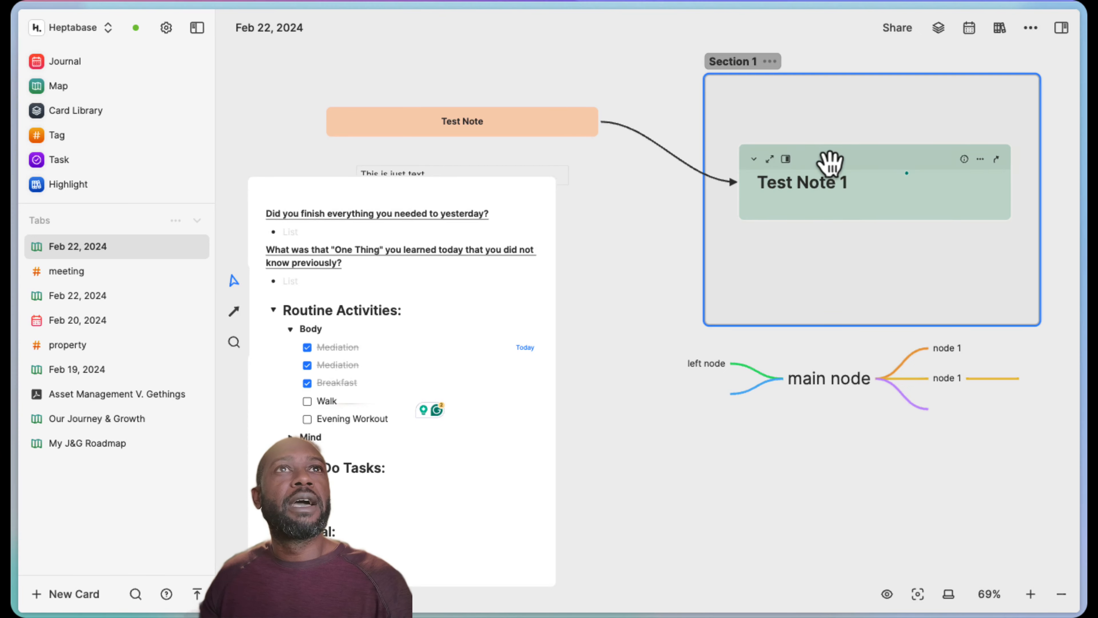
# Move Test Note 1 up within the section and add a blank card below it inside the same section.
pyautogui.moveTo(850, 172); pyautogui.dragTo(855, 131)
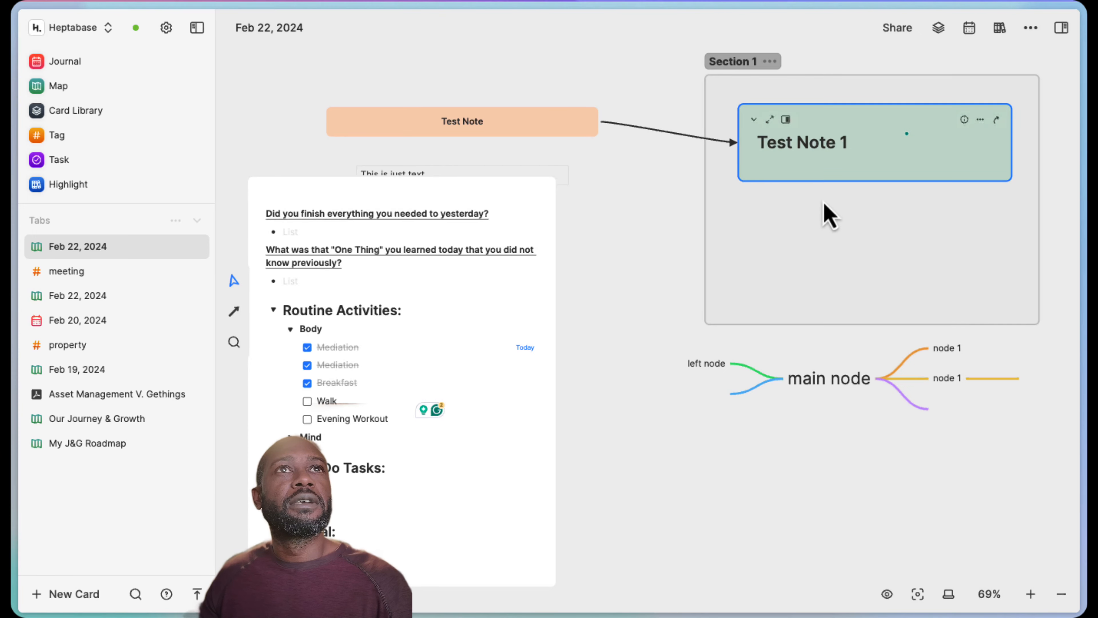
pyautogui.doubleClick(823, 222)
pyautogui.moveTo(852, 229); pyautogui.dragTo(859, 240)
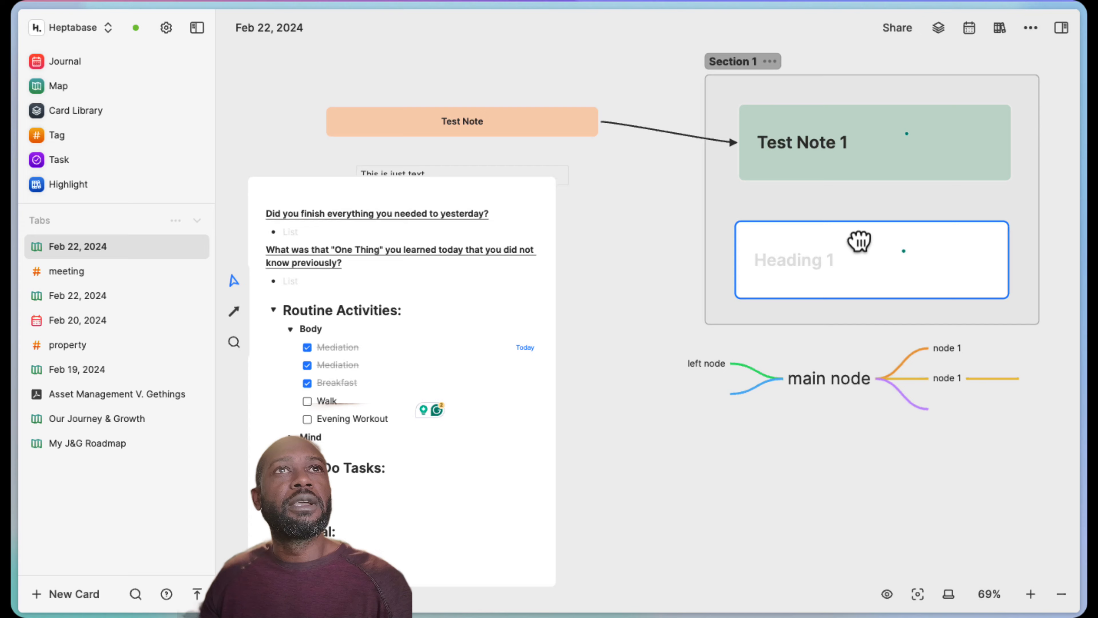
pyautogui.click(657, 299)
# Colour the section around Test Note 1 purple.
pyautogui.click(737, 62)
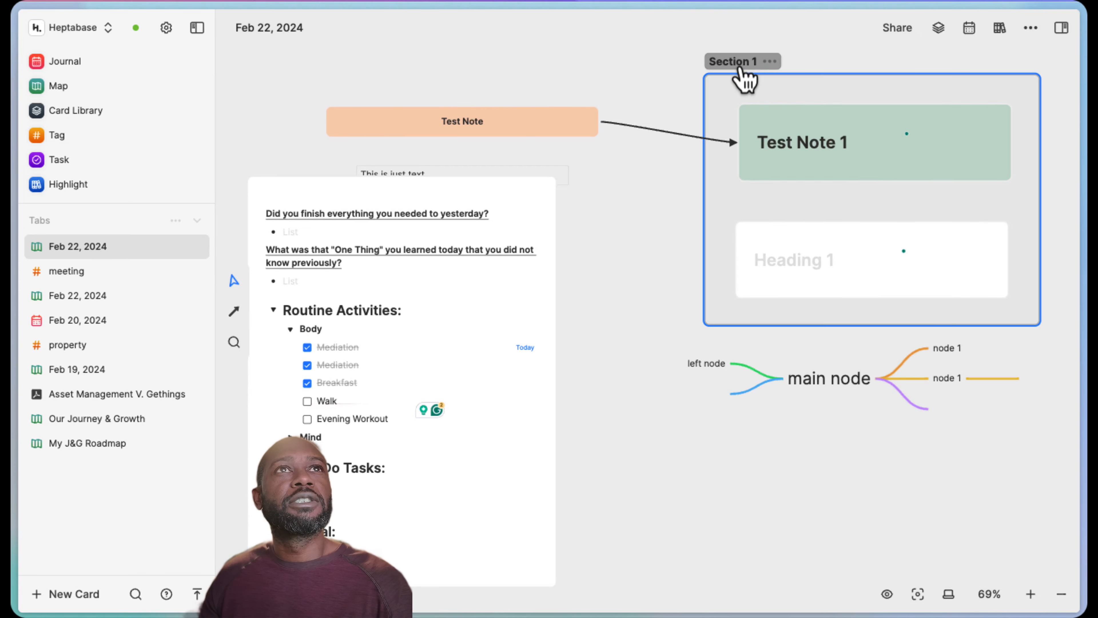
pyautogui.click(739, 63)
pyautogui.click(644, 213)
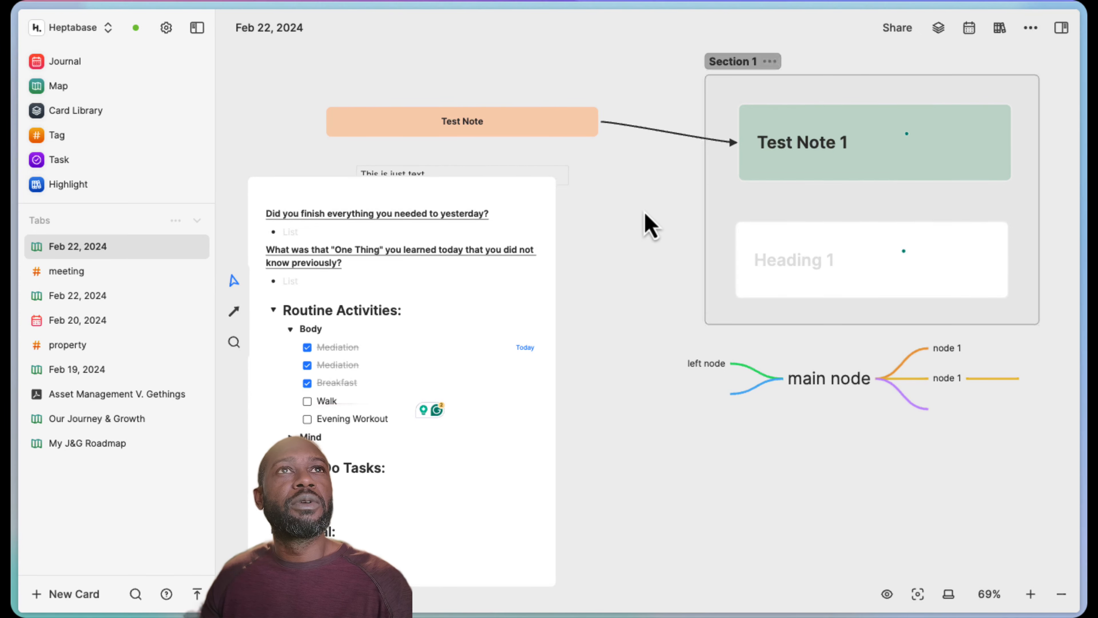
pyautogui.click(770, 61)
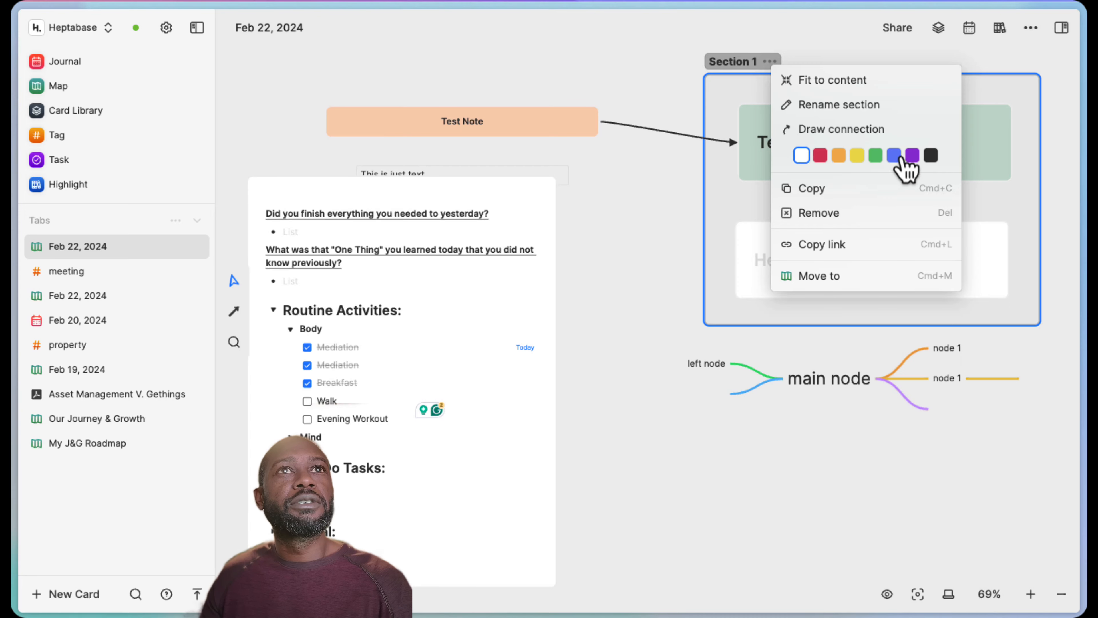
pyautogui.click(912, 156)
pyautogui.click(676, 245)
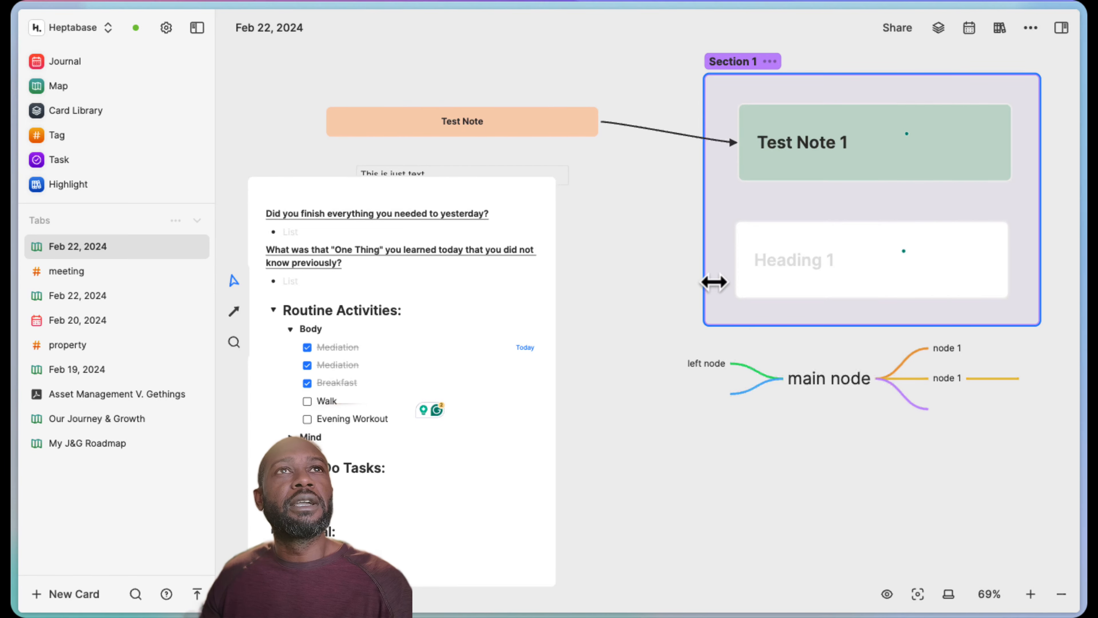
pyautogui.click(881, 557)
# Add a nested whiteboard, shrink it and place it just below the mindmap.
pyautogui.rightClick(649, 441)
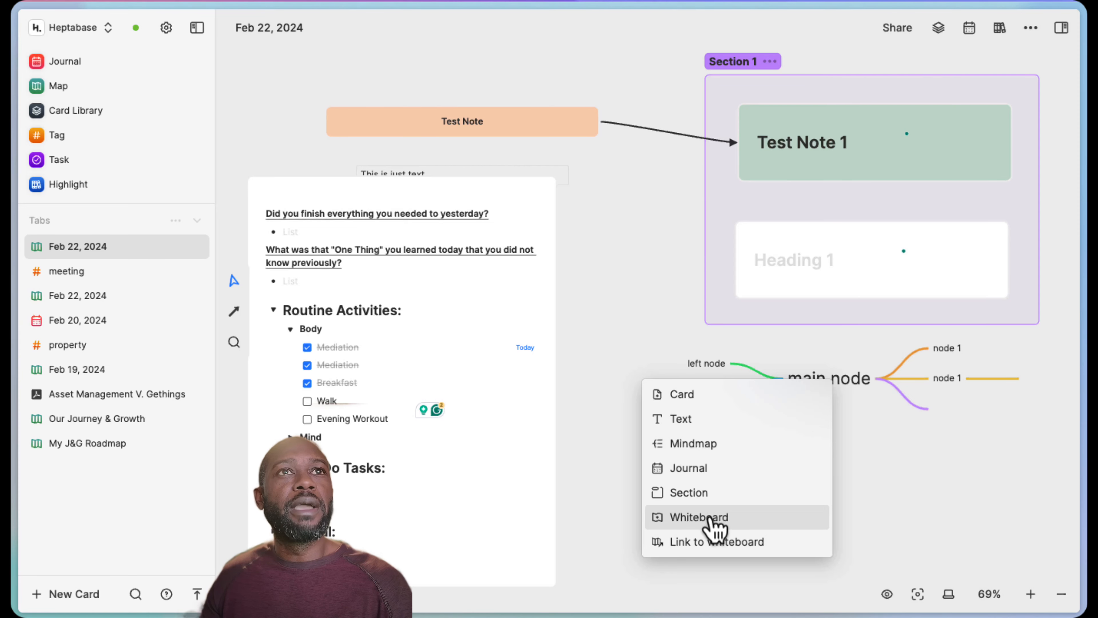
pyautogui.click(711, 519)
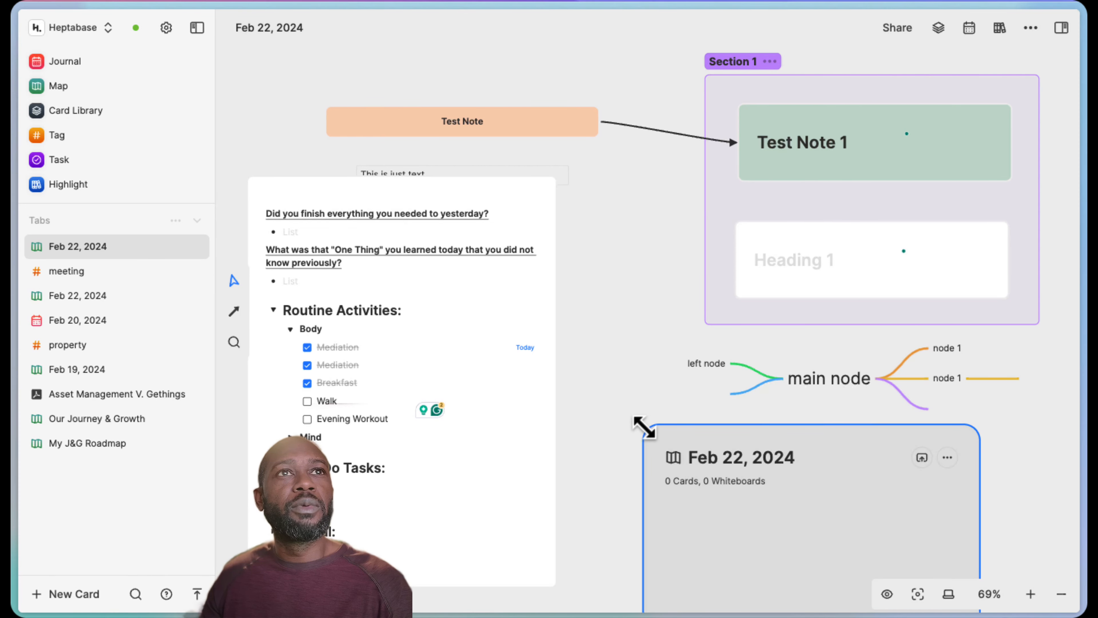
pyautogui.moveTo(644, 427); pyautogui.dragTo(654, 495)
pyautogui.moveTo(846, 514); pyautogui.dragTo(778, 441)
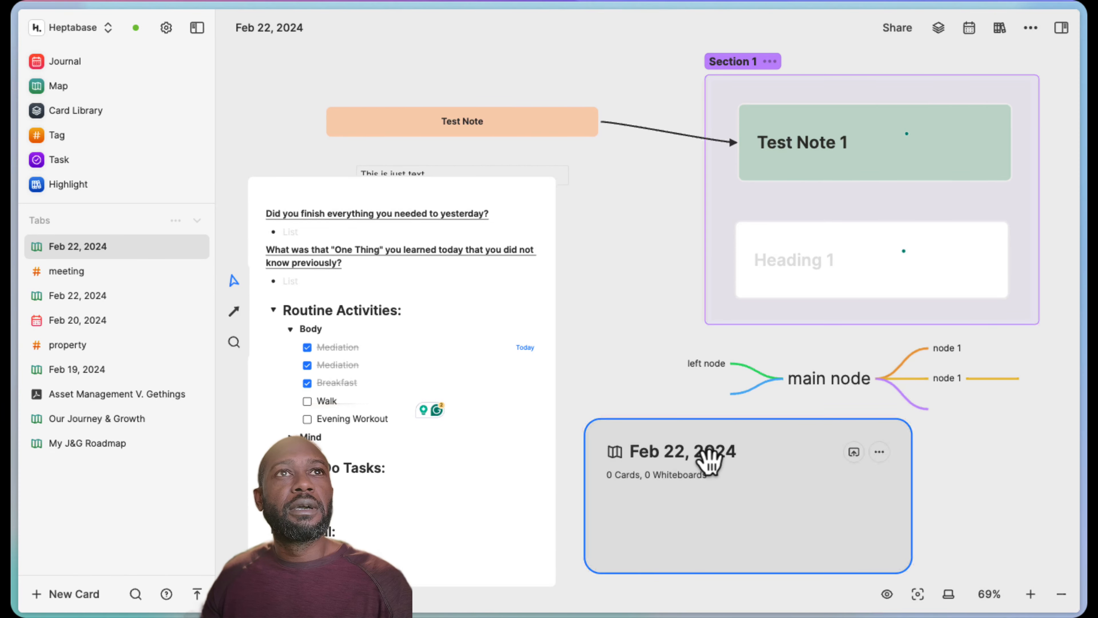
# Open the nested whiteboard and rename it "Sub Feb 22, 2024".
pyautogui.doubleClick(709, 459)
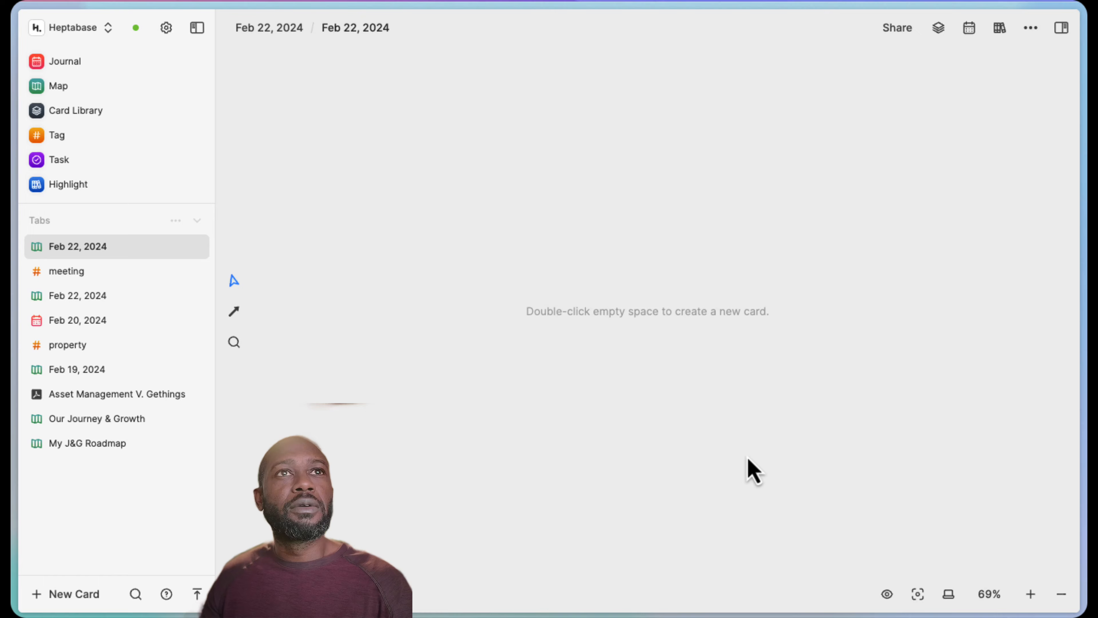
pyautogui.click(345, 28)
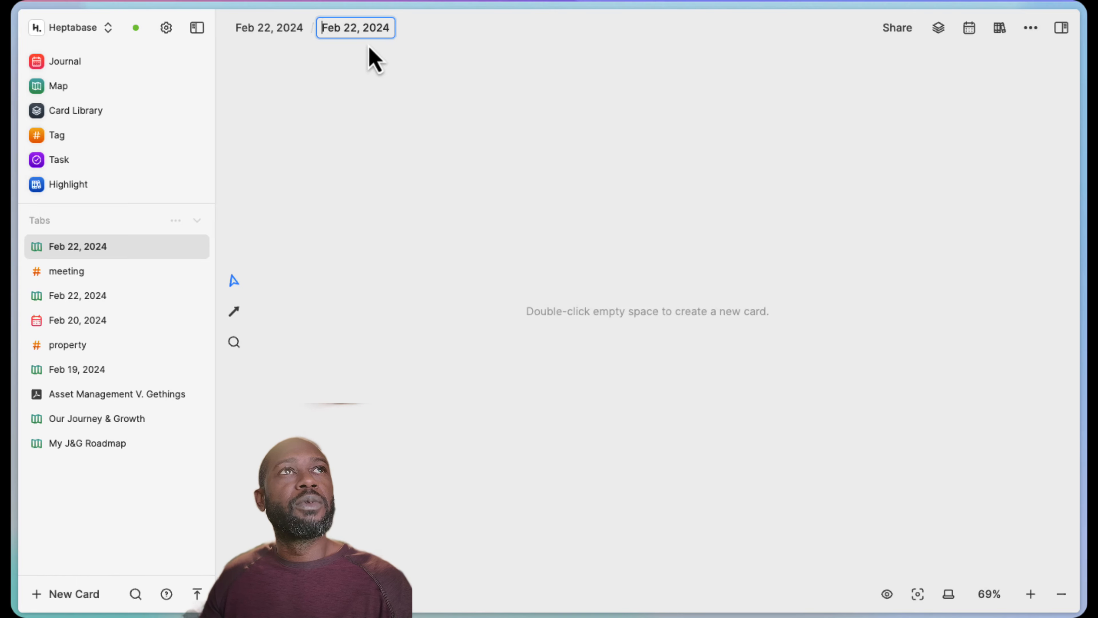
pyautogui.write('Sub')
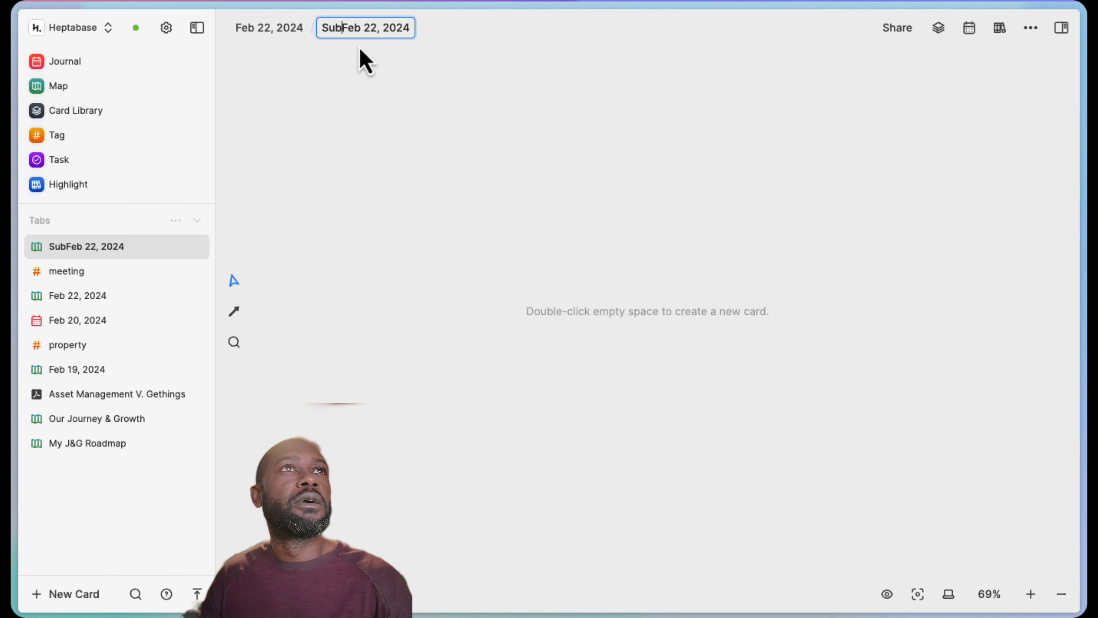
pyautogui.press('Return')
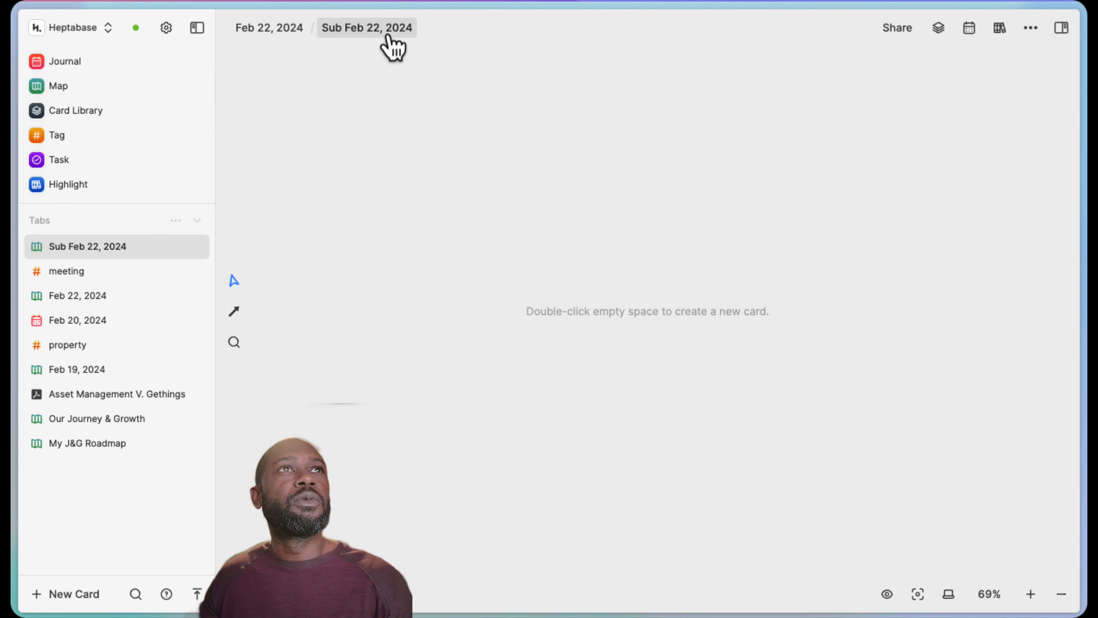
# Return to the parent Feb 22, 2024 whiteboard and add a link to the Feb 19, 2024 whiteboard below the section.
pyautogui.click(295, 35)
pyautogui.rightClick(616, 318)
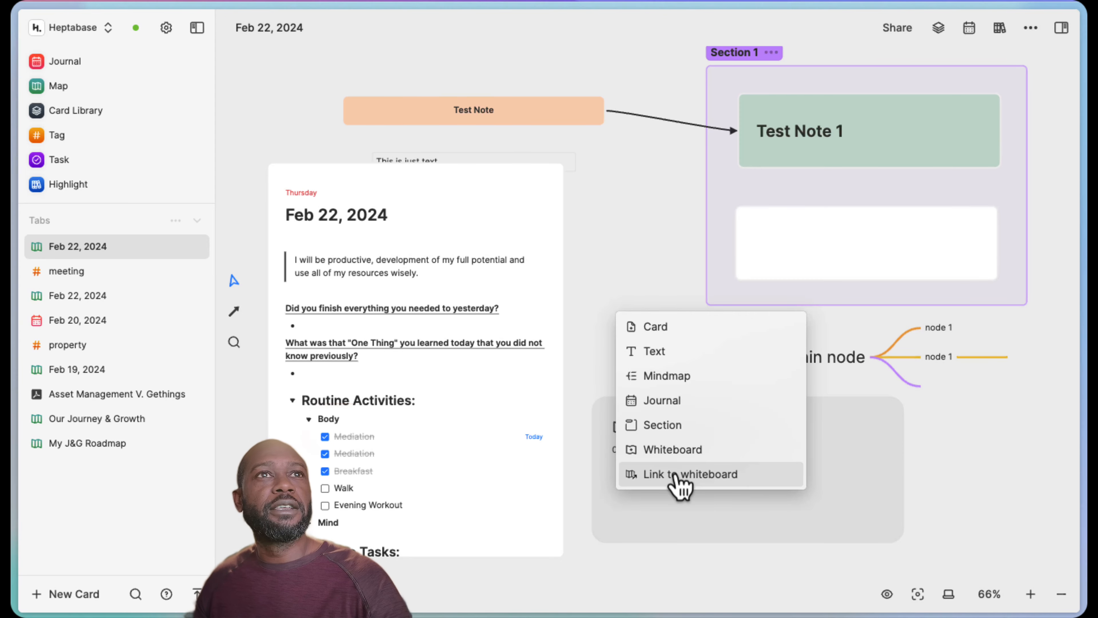
pyautogui.click(708, 478)
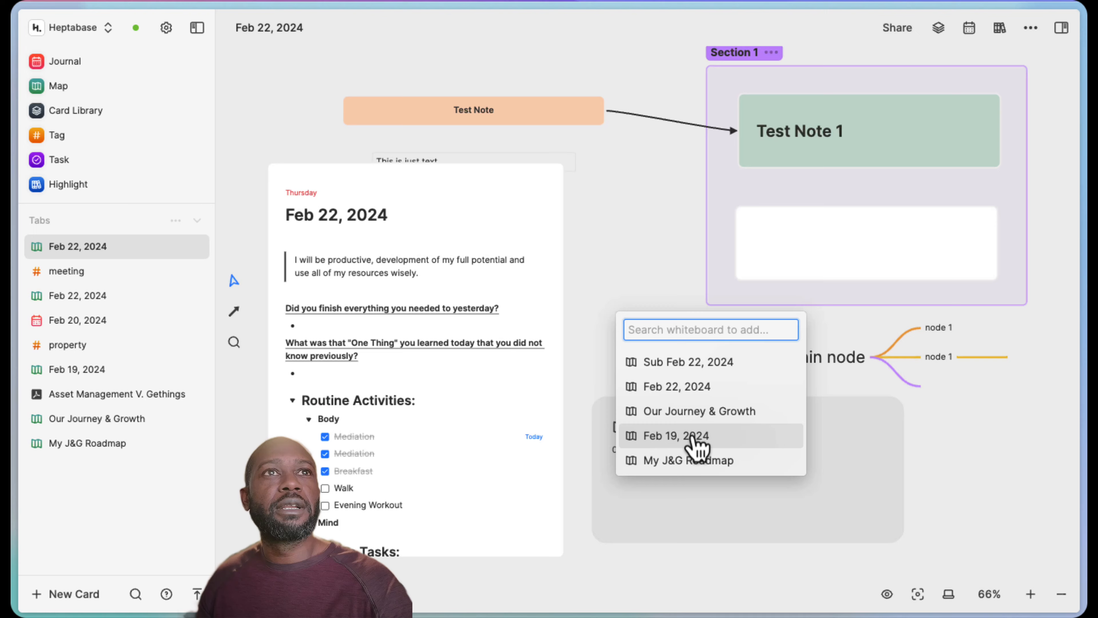
pyautogui.click(696, 445)
pyautogui.moveTo(728, 350); pyautogui.dragTo(710, 480)
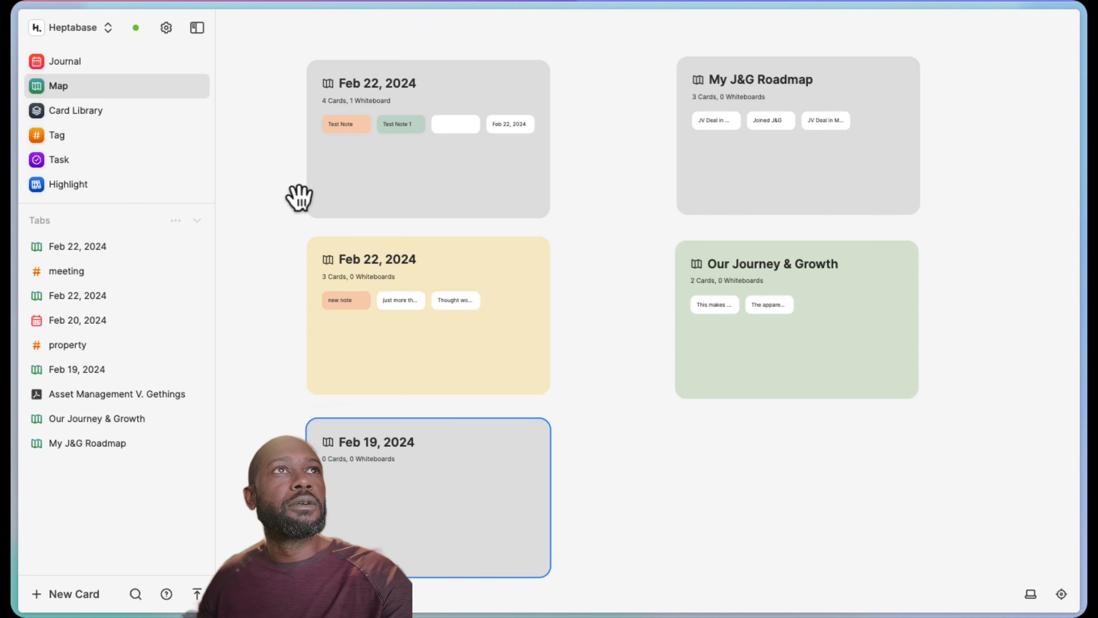
# Open the first blank card in the card library, look over its available options and close the card.
pyautogui.click(88, 113)
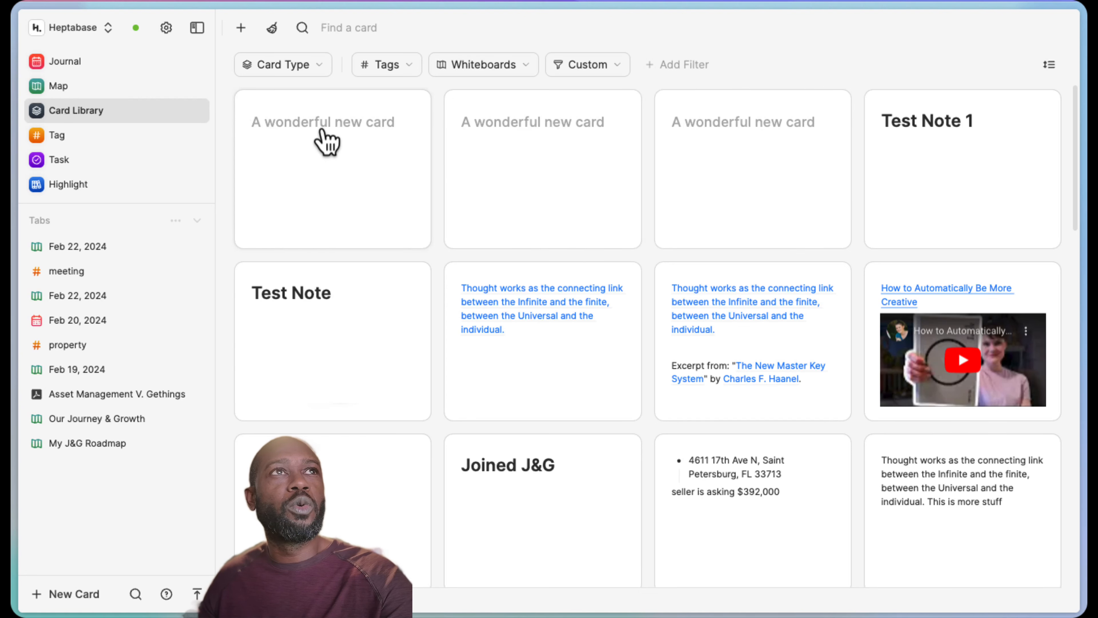
pyautogui.click(375, 216)
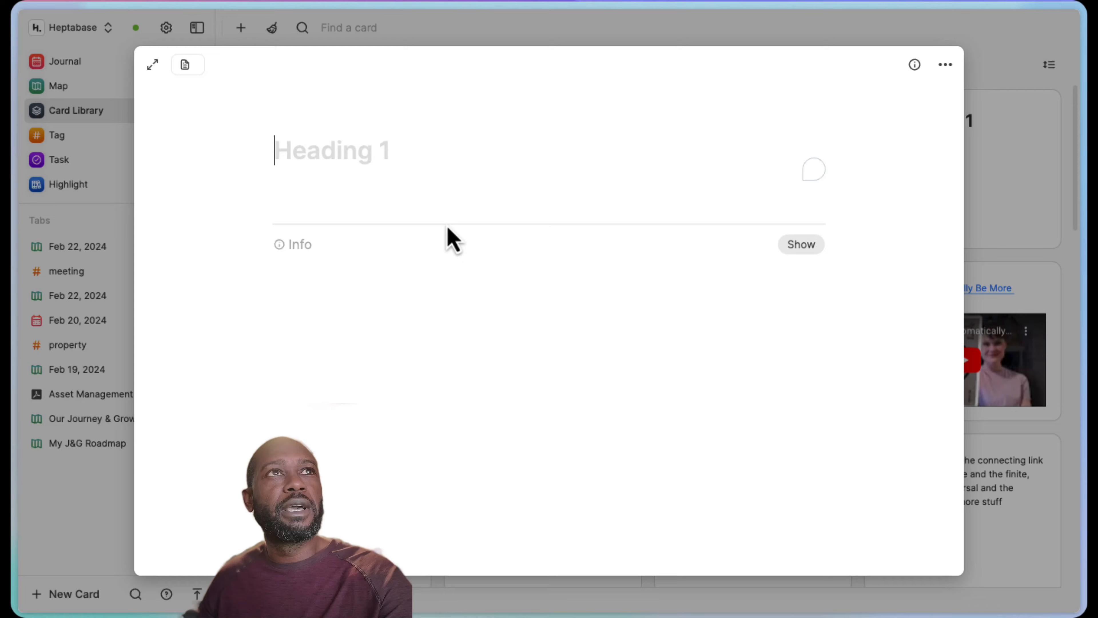
pyautogui.click(944, 66)
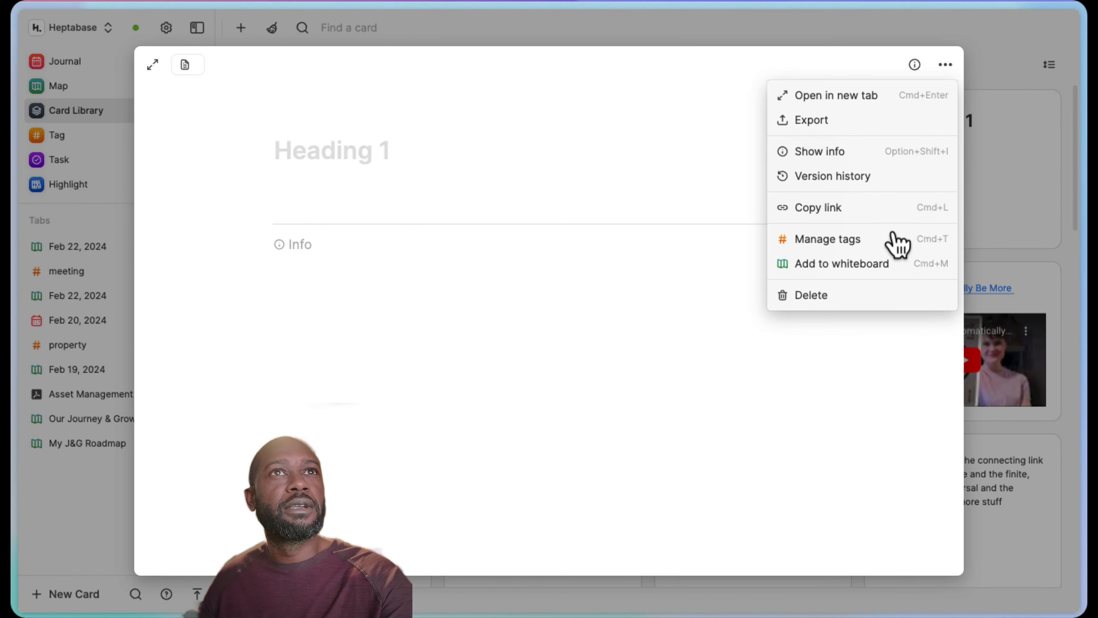
pyautogui.click(1058, 275)
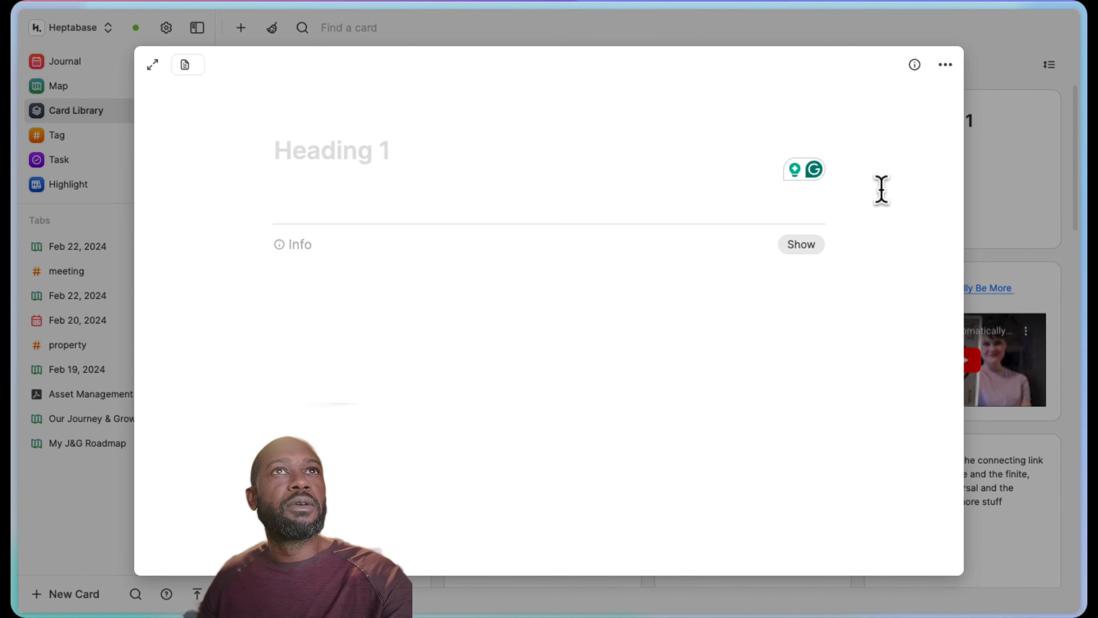
pyautogui.click(491, 34)
pyautogui.click(579, 177)
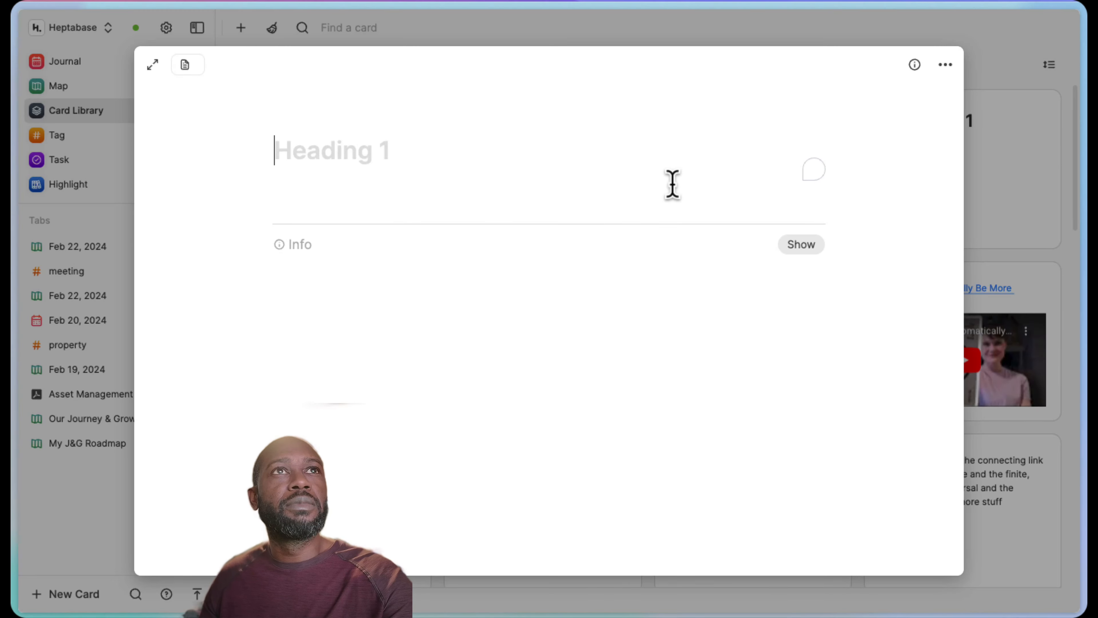
pyautogui.click(1025, 179)
pyautogui.click(792, 161)
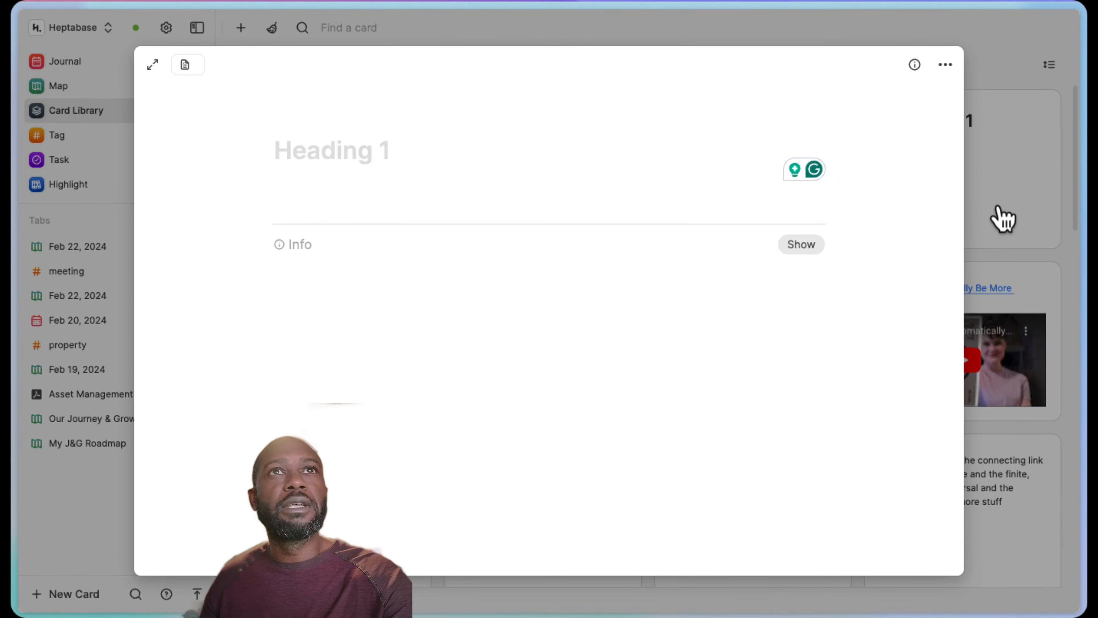
pyautogui.click(1005, 216)
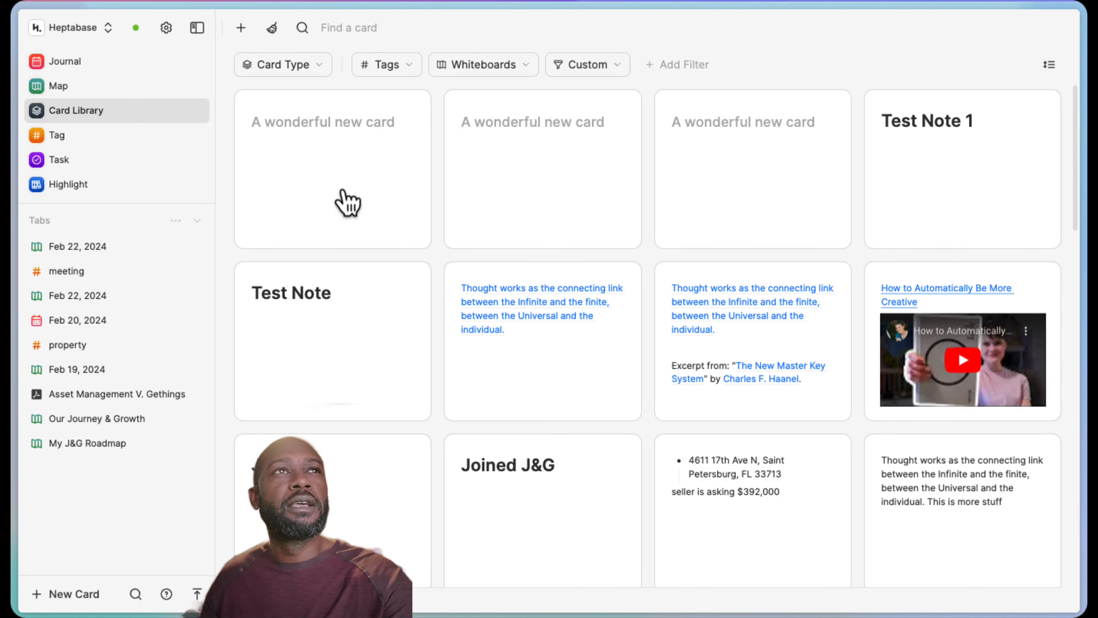
# Check the whiteboards on the map and return to the card library.
pyautogui.moveTo(64, 98)
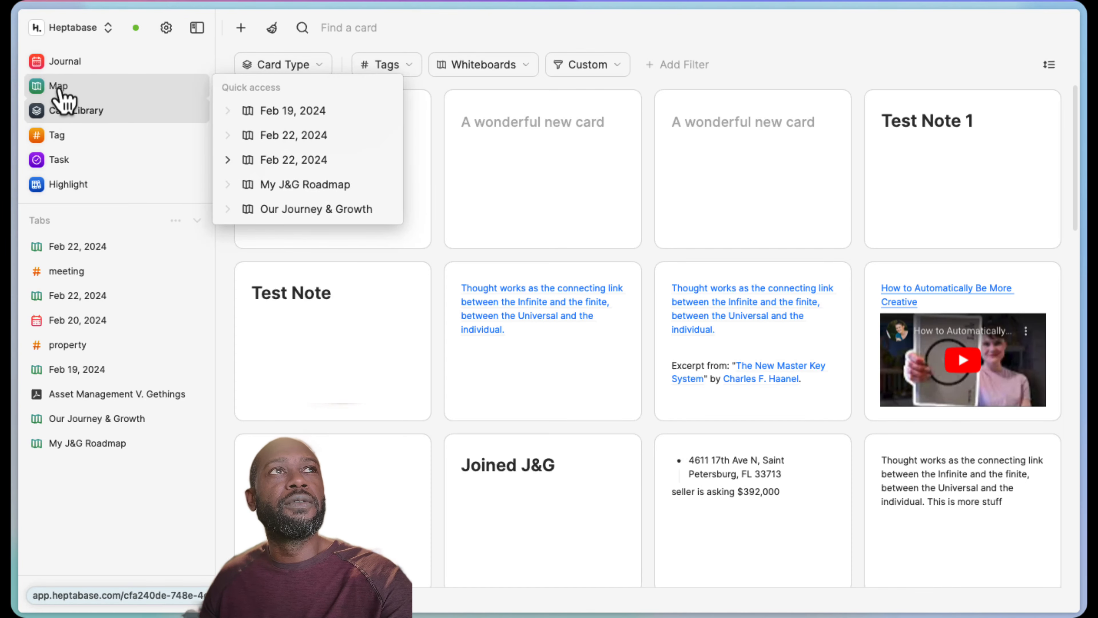
pyautogui.click(60, 88)
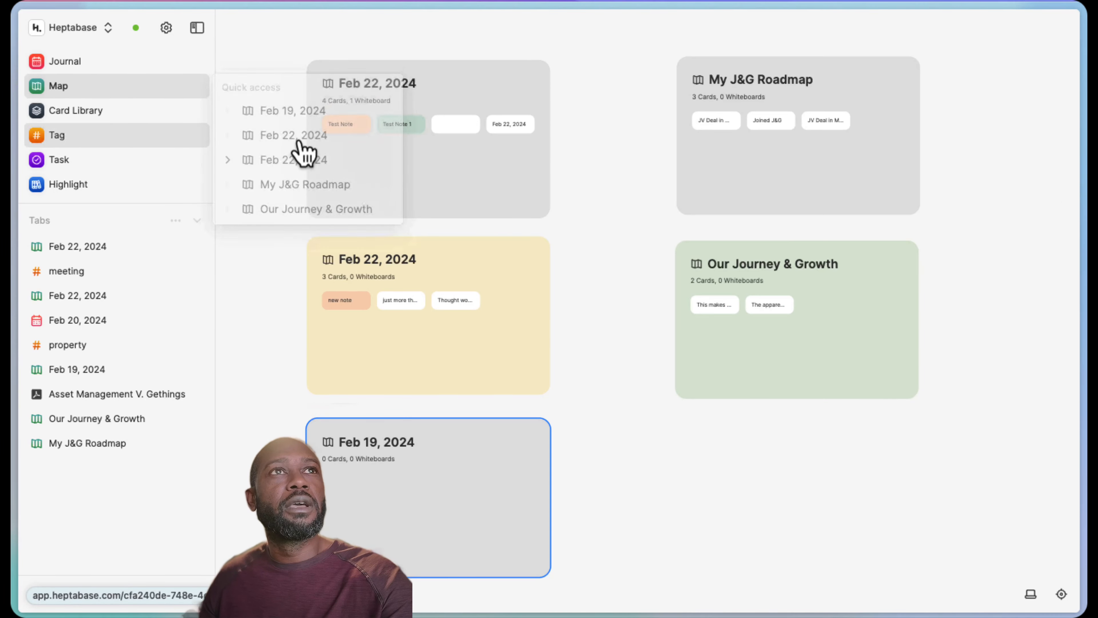
pyautogui.click(89, 123)
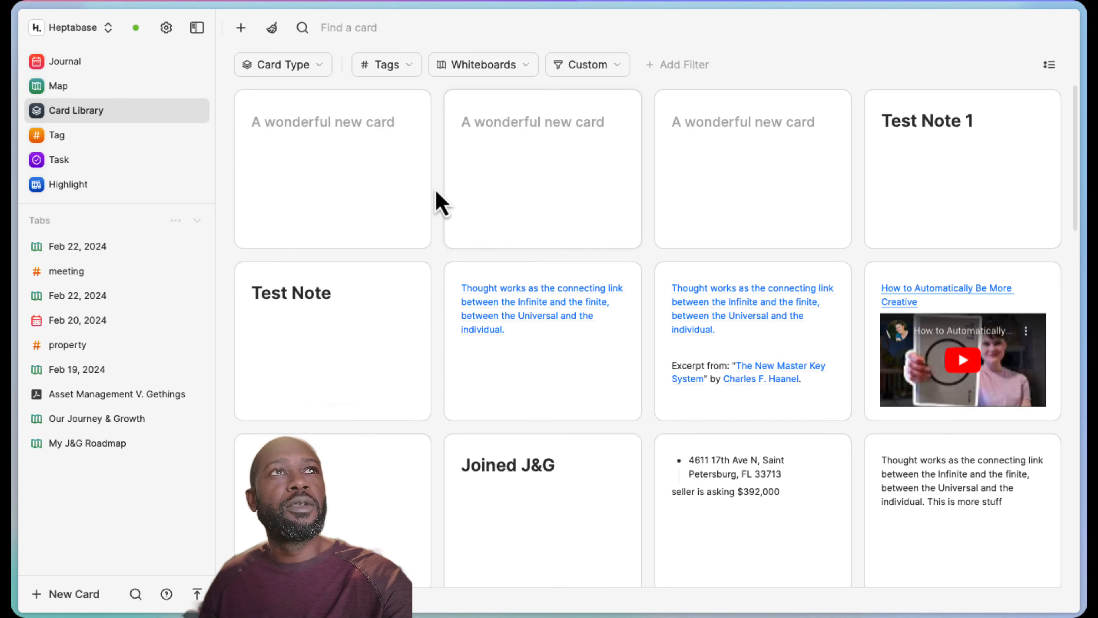
# Delete the three blank cards from the card library.
pyautogui.rightClick(413, 124)
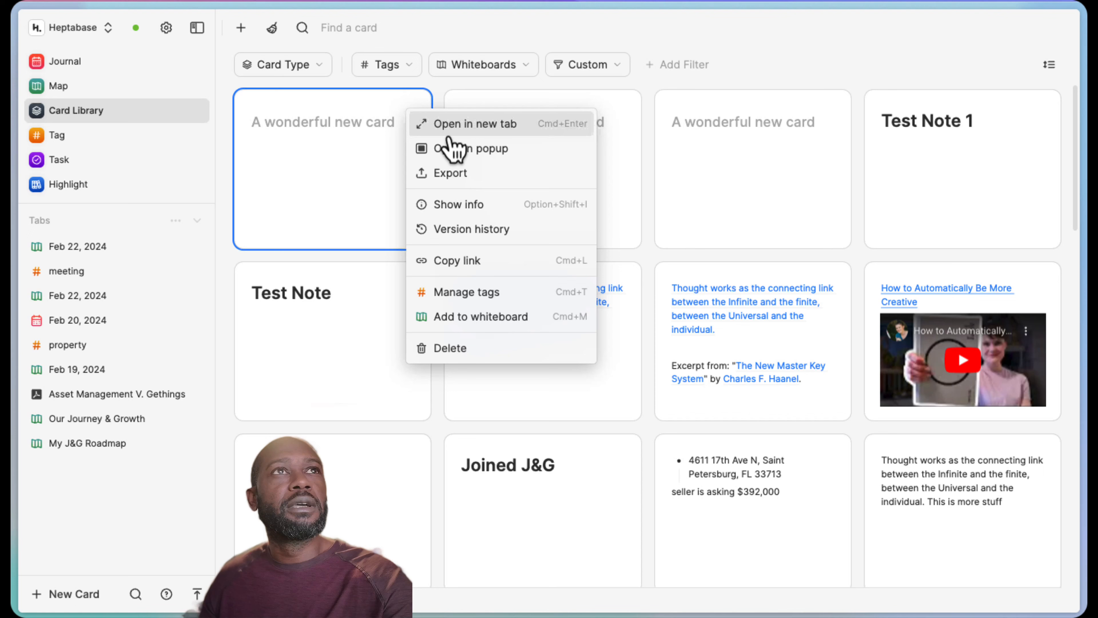
pyautogui.click(482, 353)
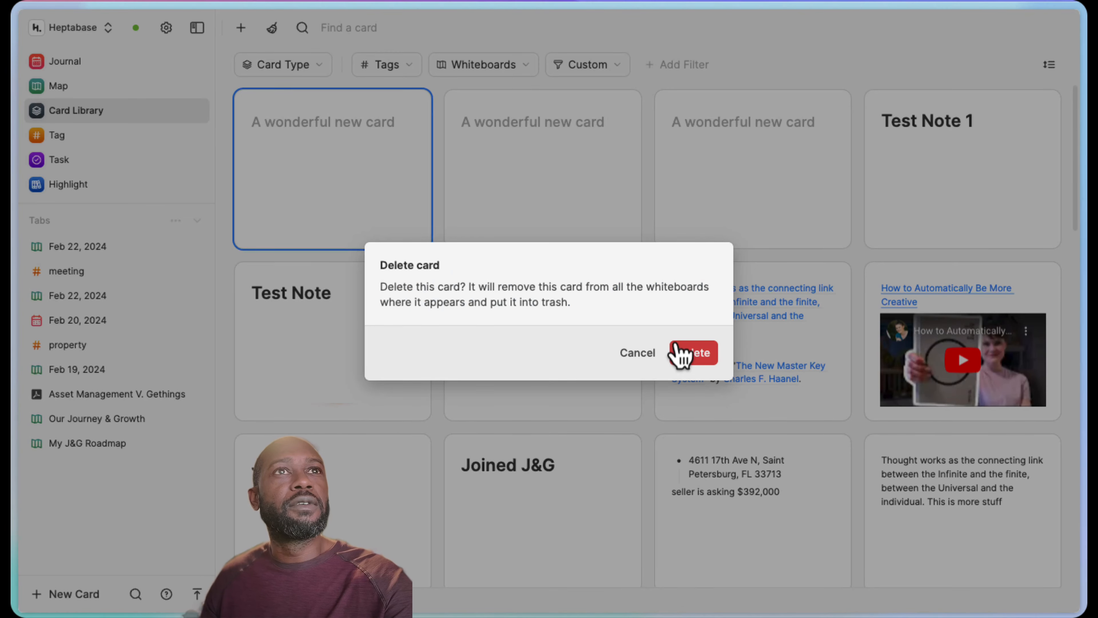
pyautogui.click(693, 352)
pyautogui.rightClick(394, 135)
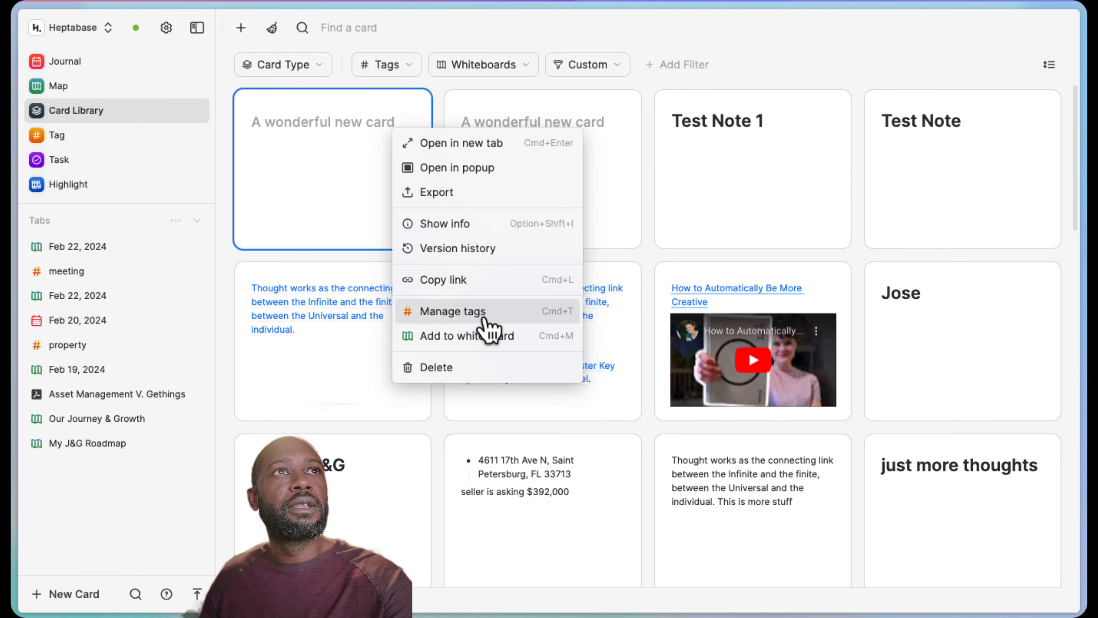
pyautogui.click(475, 368)
pyautogui.click(694, 353)
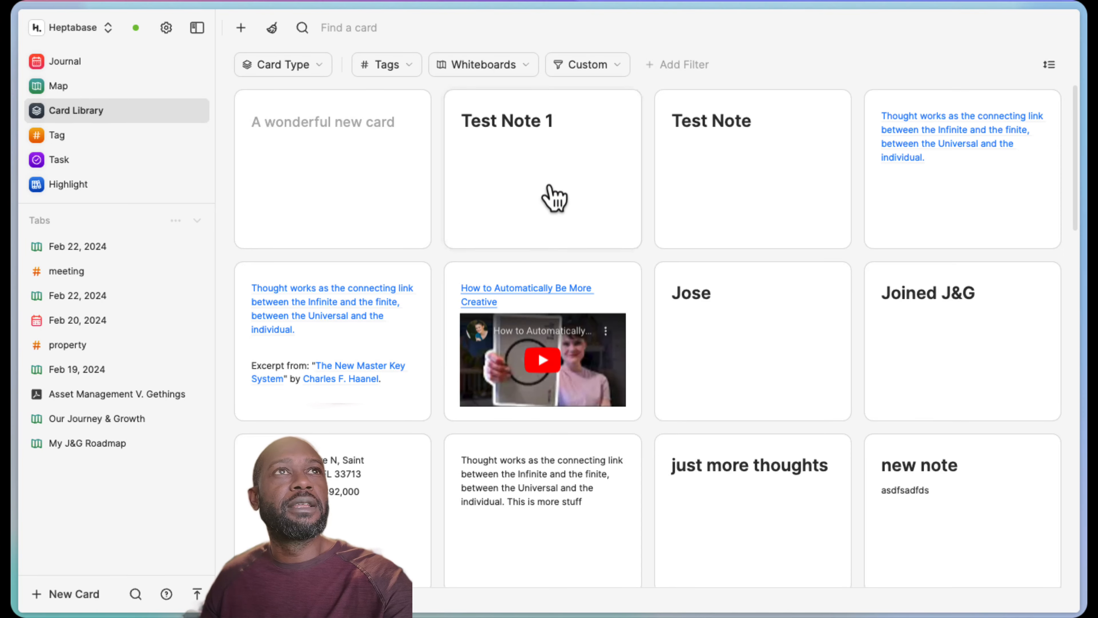
pyautogui.rightClick(411, 169)
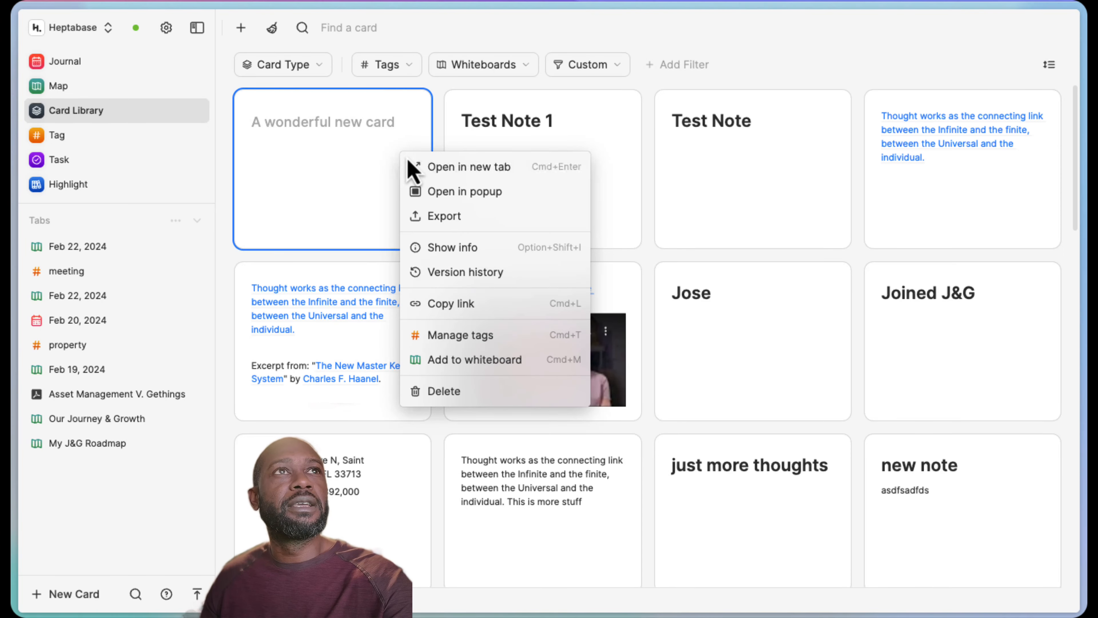
pyautogui.click(489, 390)
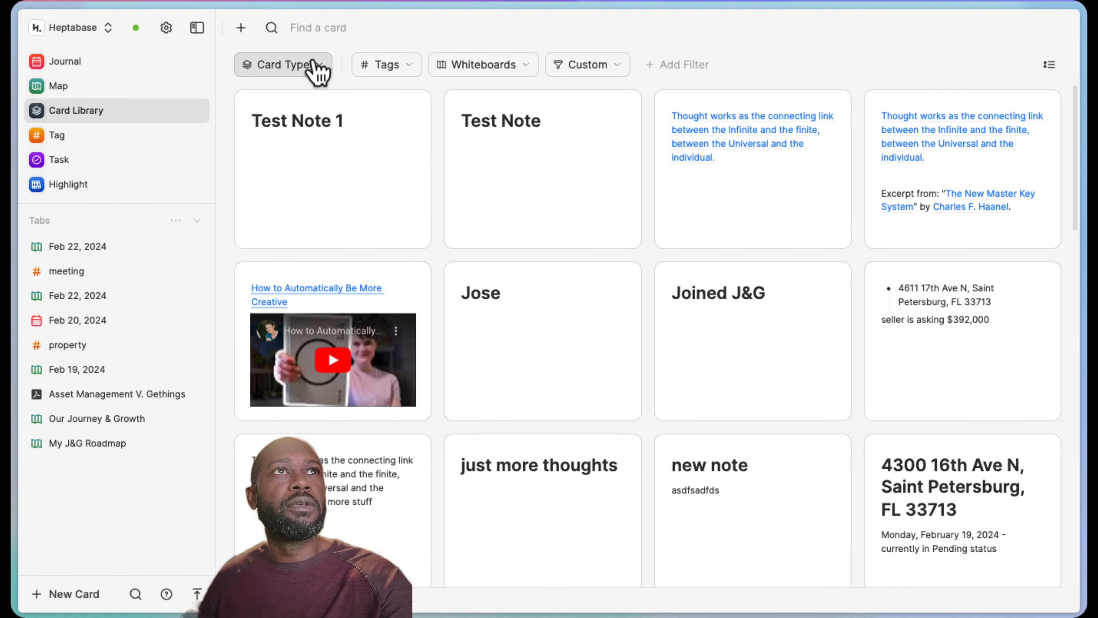
# Examine the card library's filter options for card type, tags, whiteboards and custom filters.
pyautogui.click(315, 68)
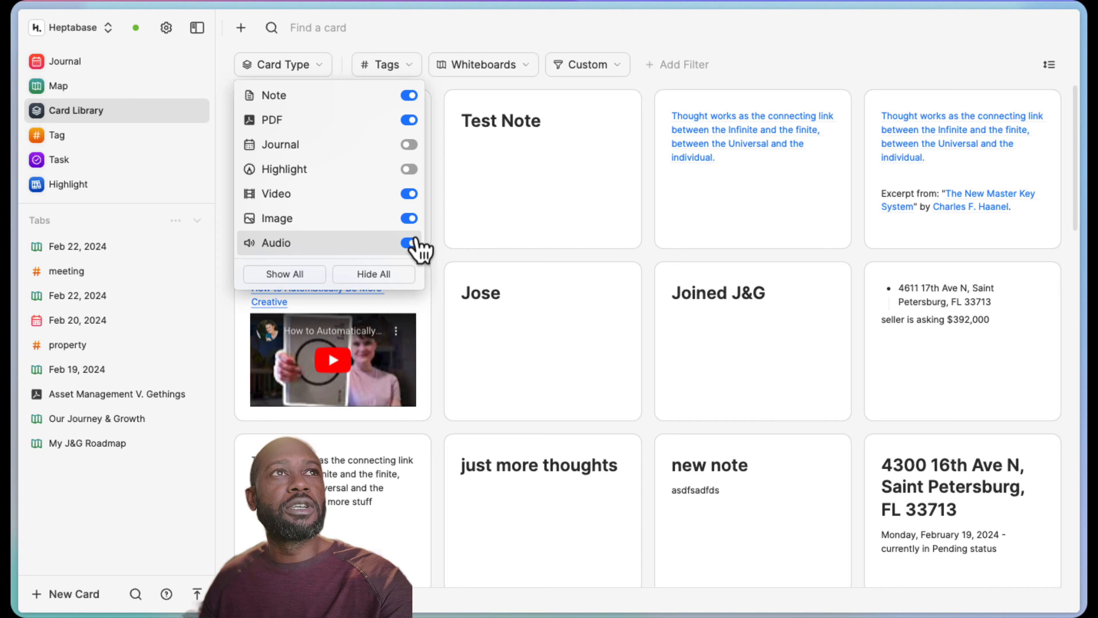
pyautogui.click(408, 219)
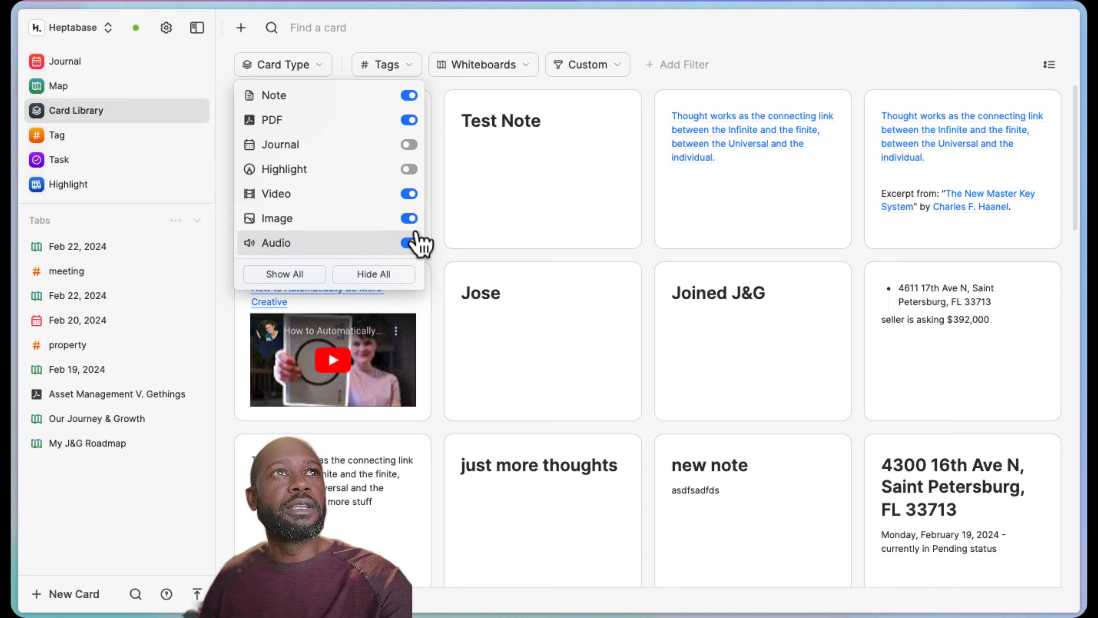
pyautogui.click(408, 65)
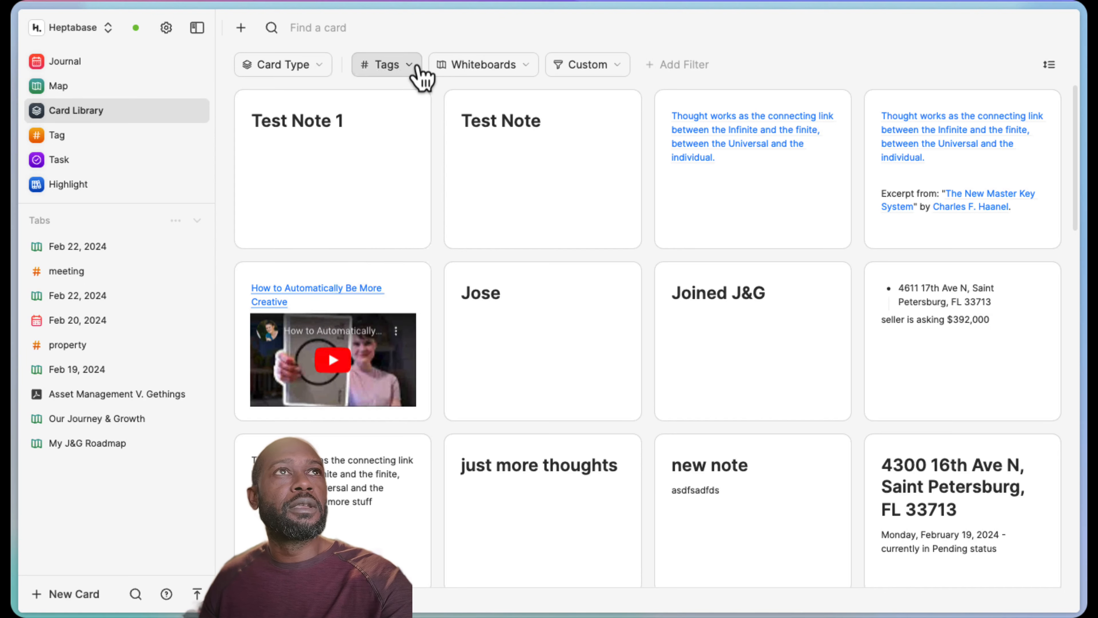
pyautogui.click(414, 67)
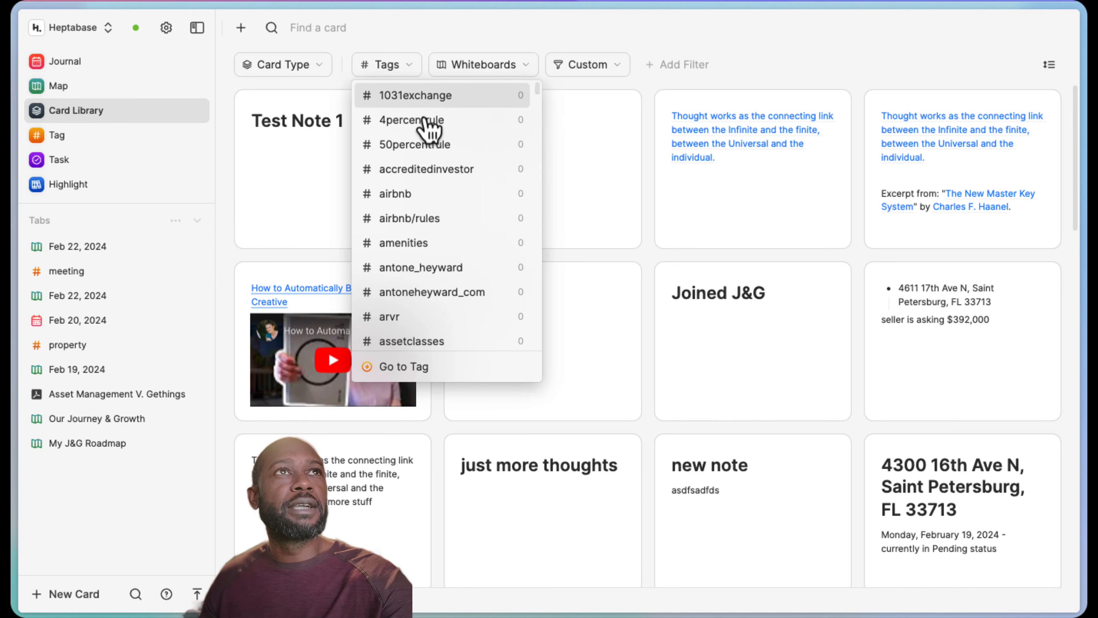
pyautogui.click(536, 30)
pyautogui.click(522, 69)
pyautogui.click(595, 27)
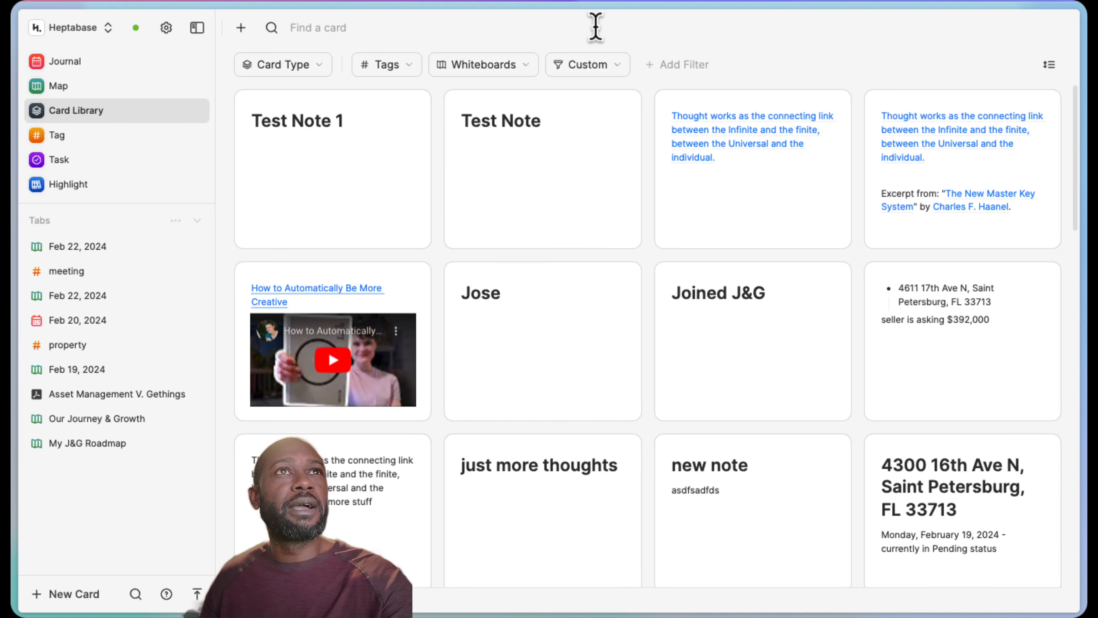
pyautogui.click(625, 72)
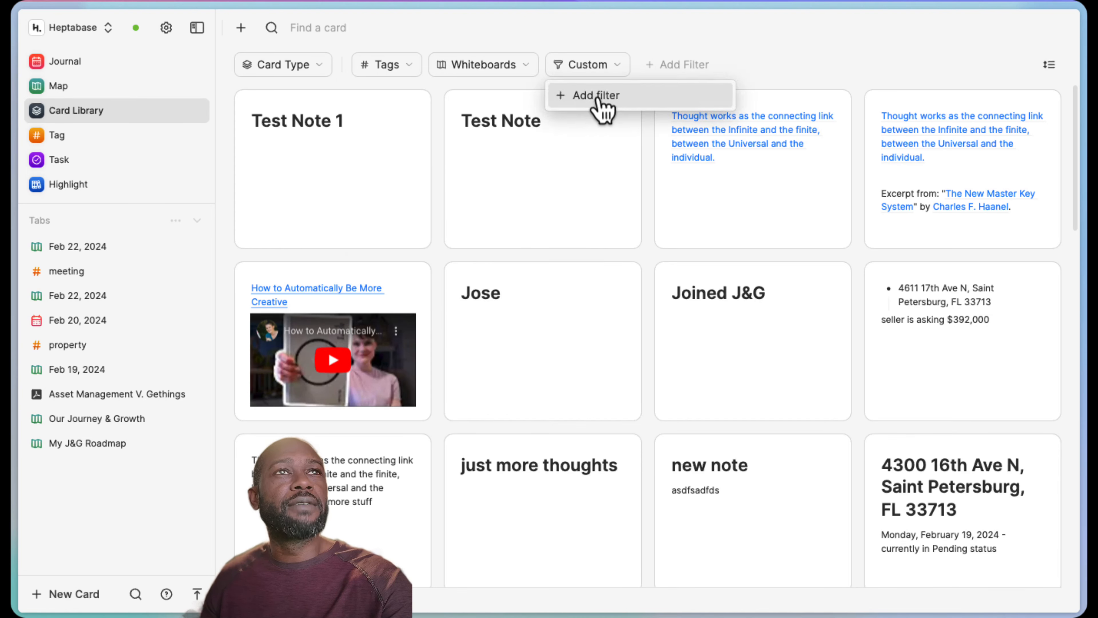
pyautogui.click(708, 16)
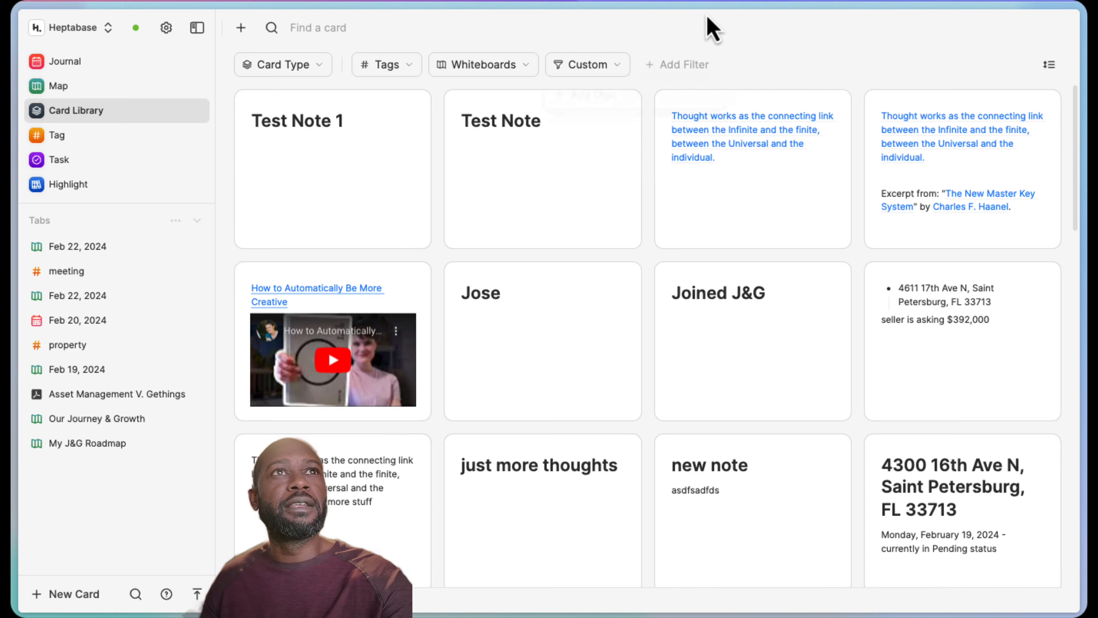
# Open the tag overview and view the options available for the arvr tag.
pyautogui.click(108, 139)
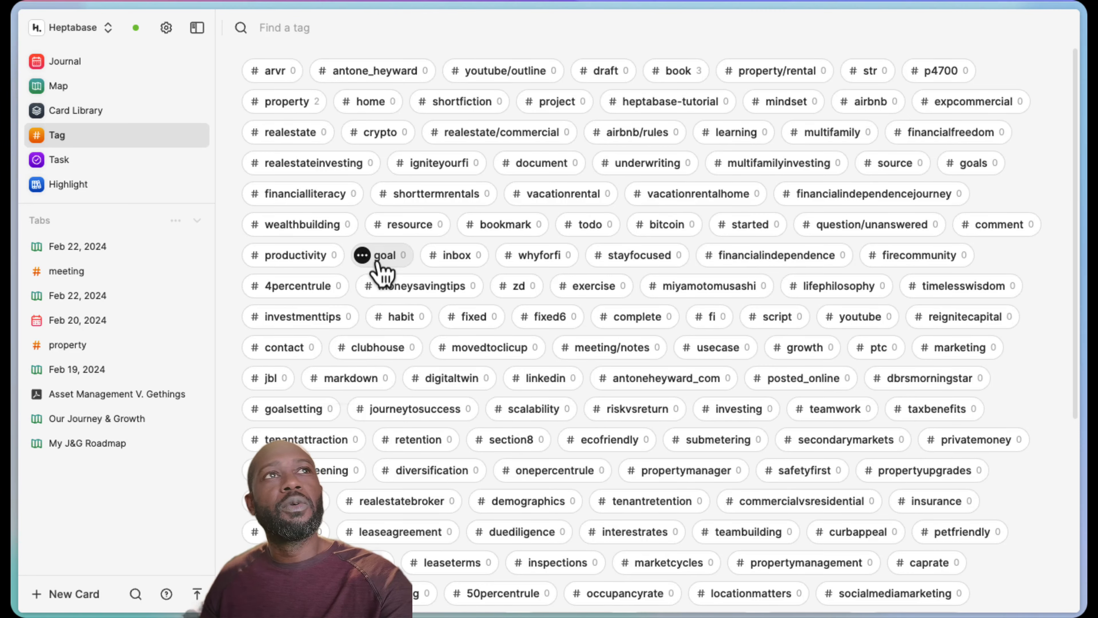
pyautogui.click(256, 72)
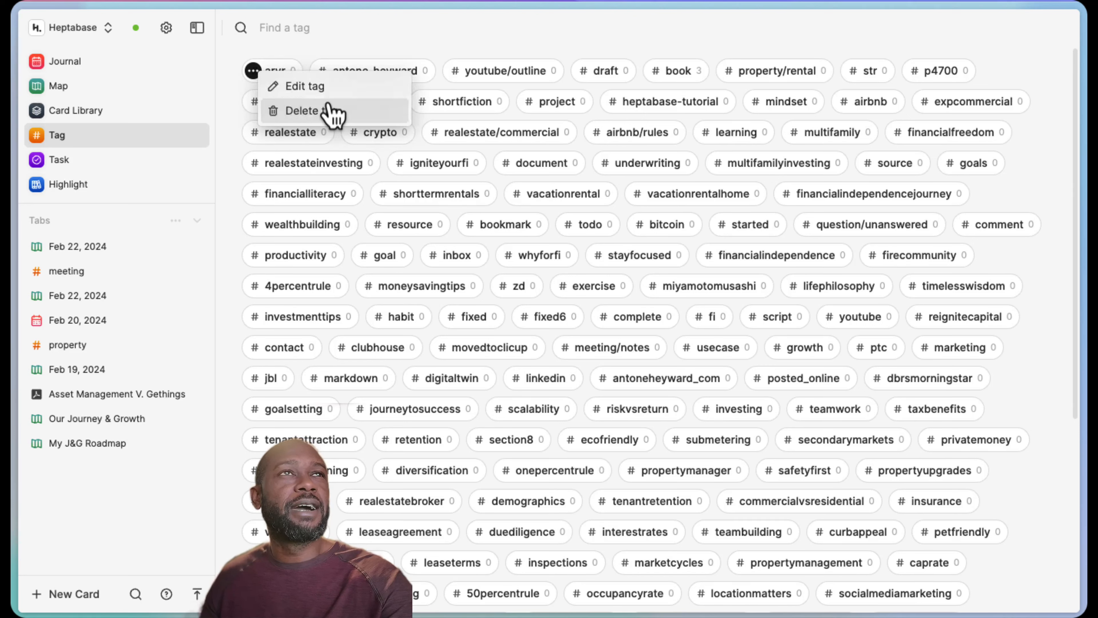
pyautogui.click(347, 50)
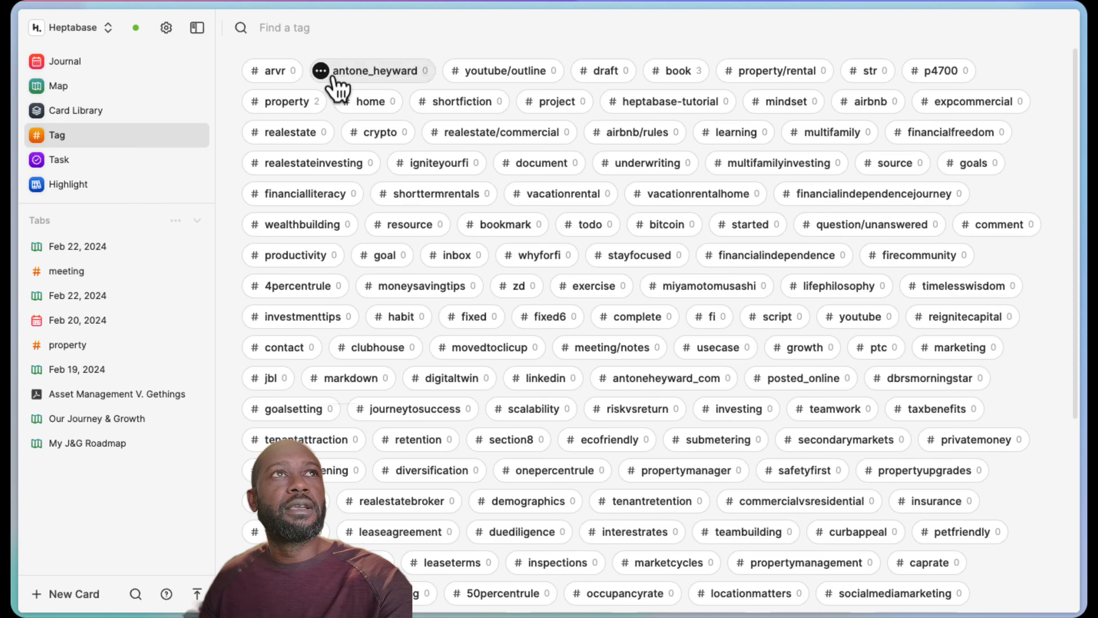
# Browse the complete tag list from beginning to end.
pyautogui.click(277, 27)
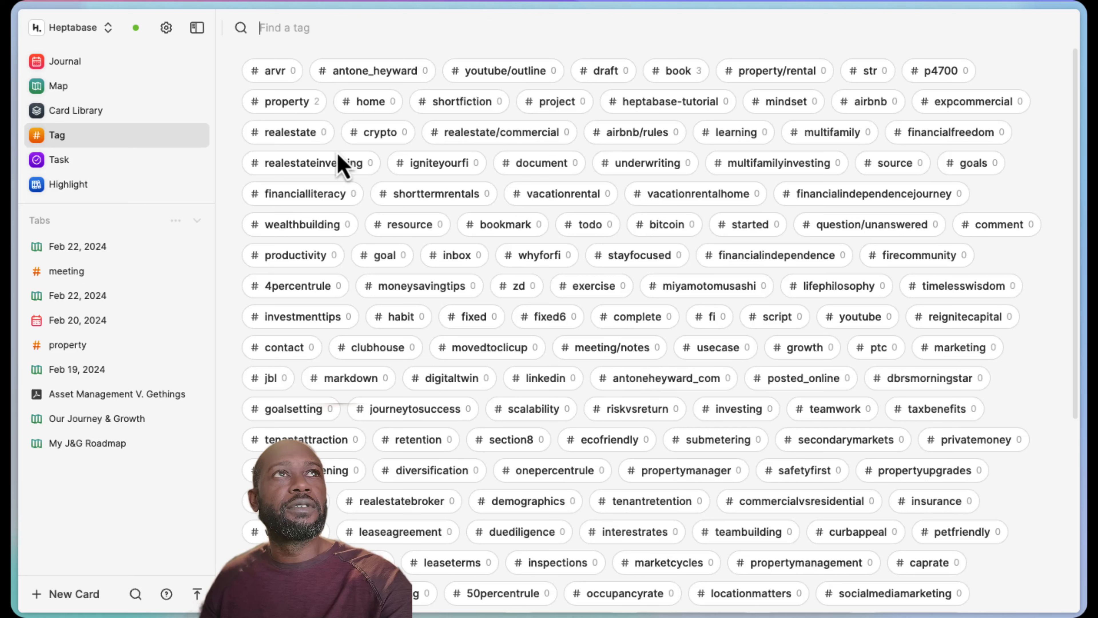
pyautogui.scroll(-10, 368, 288)
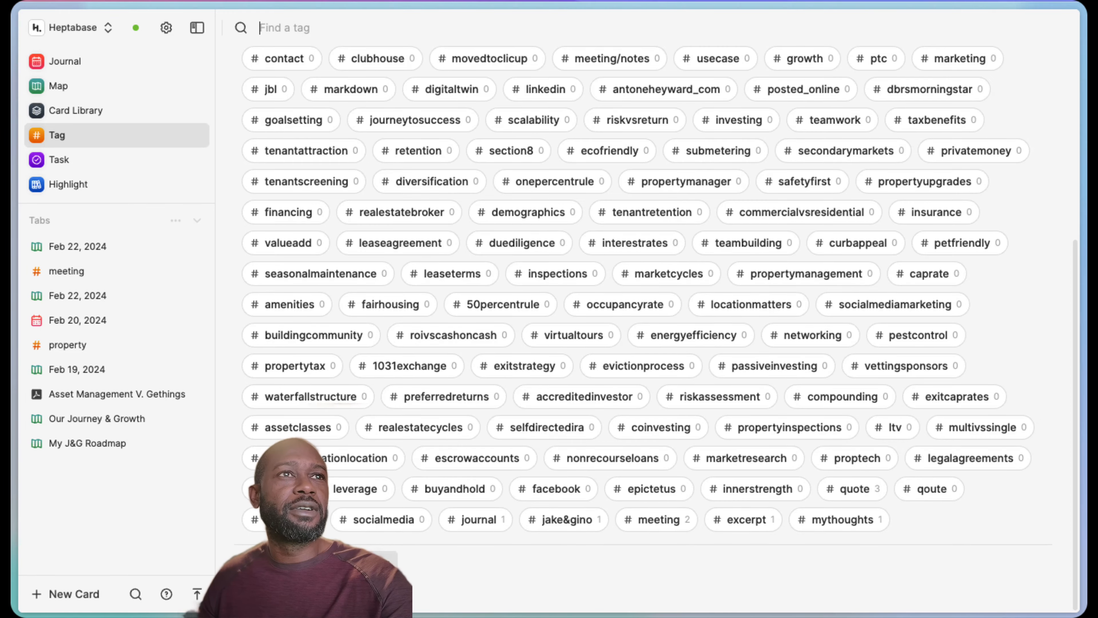
pyautogui.moveTo(417, 469)
pyautogui.scroll(1, 419, 480)
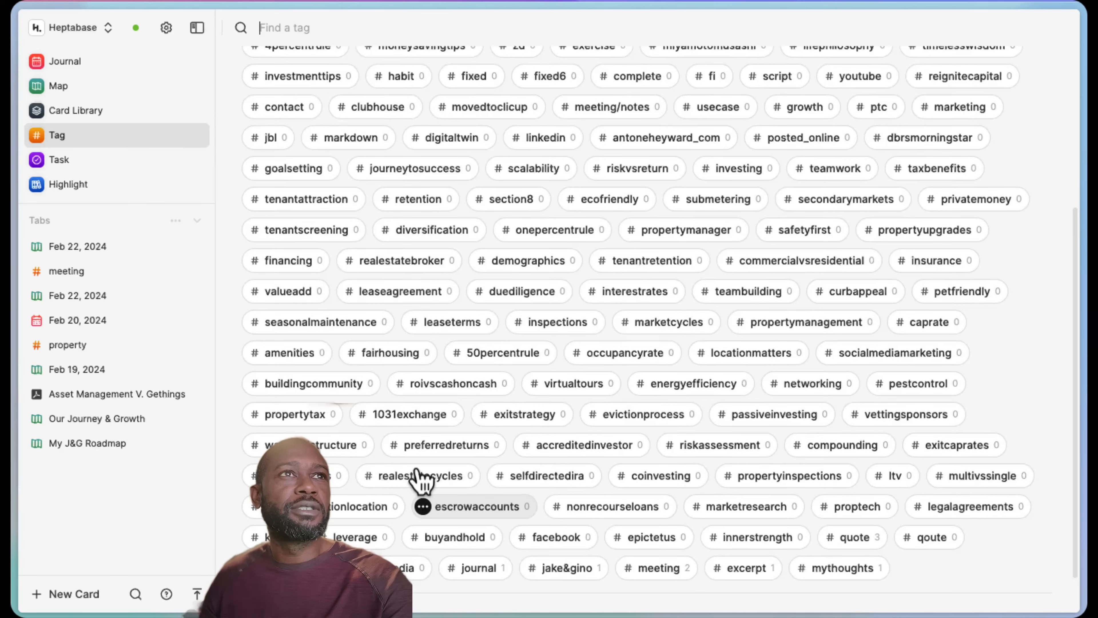
pyautogui.scroll(-1, 417, 473)
pyautogui.scroll(5, 421, 480)
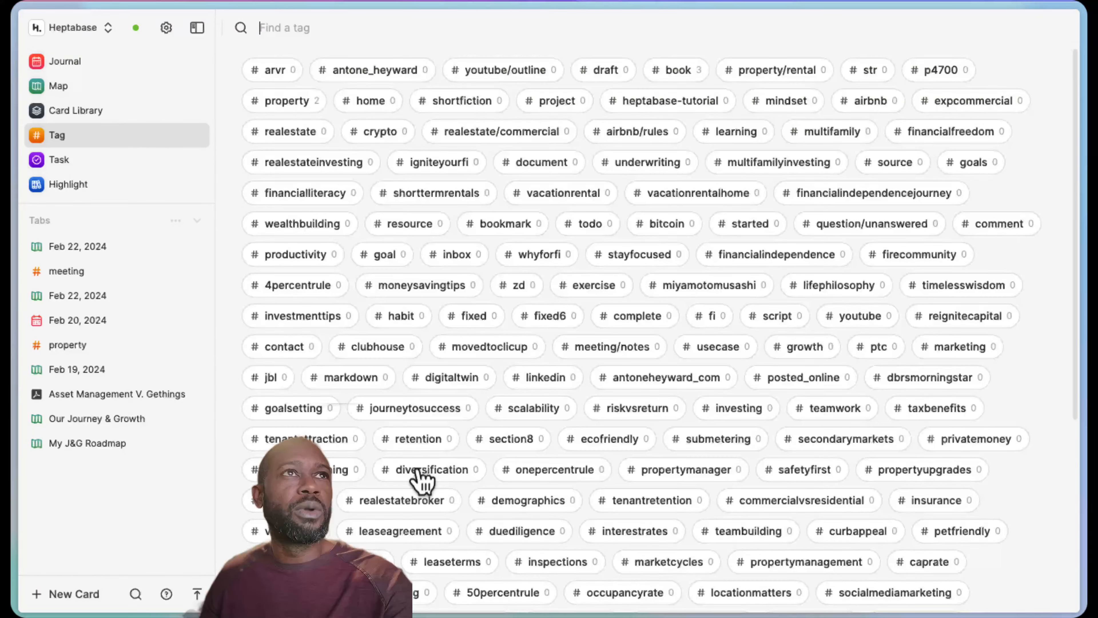
pyautogui.scroll(-5, 426, 465)
pyautogui.scroll(5, 426, 463)
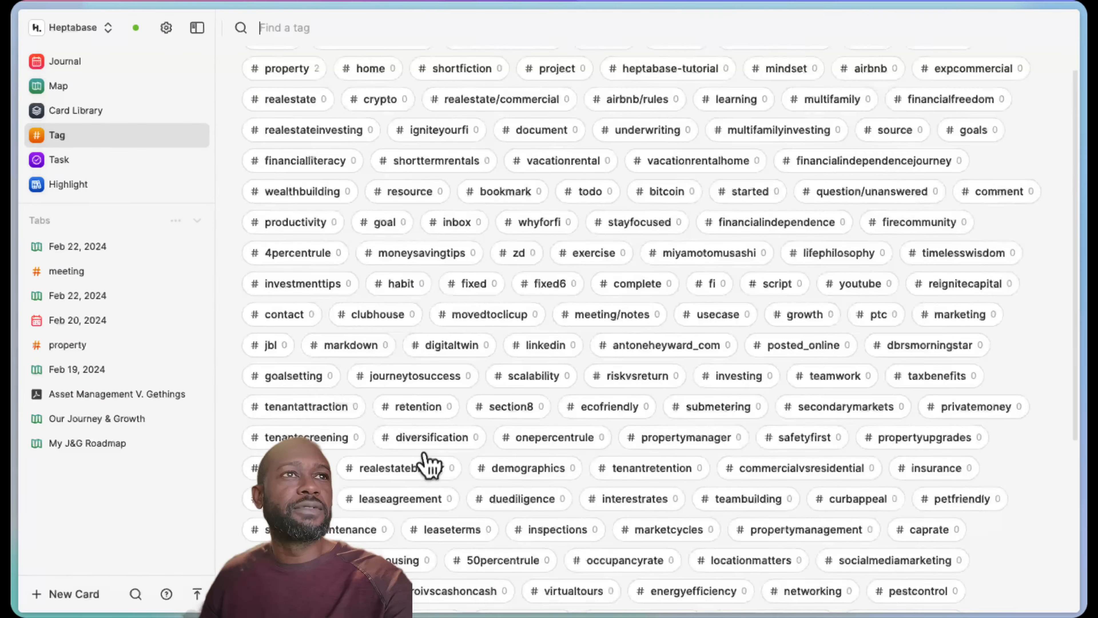
pyautogui.scroll(-2, 428, 465)
pyautogui.scroll(2, 426, 463)
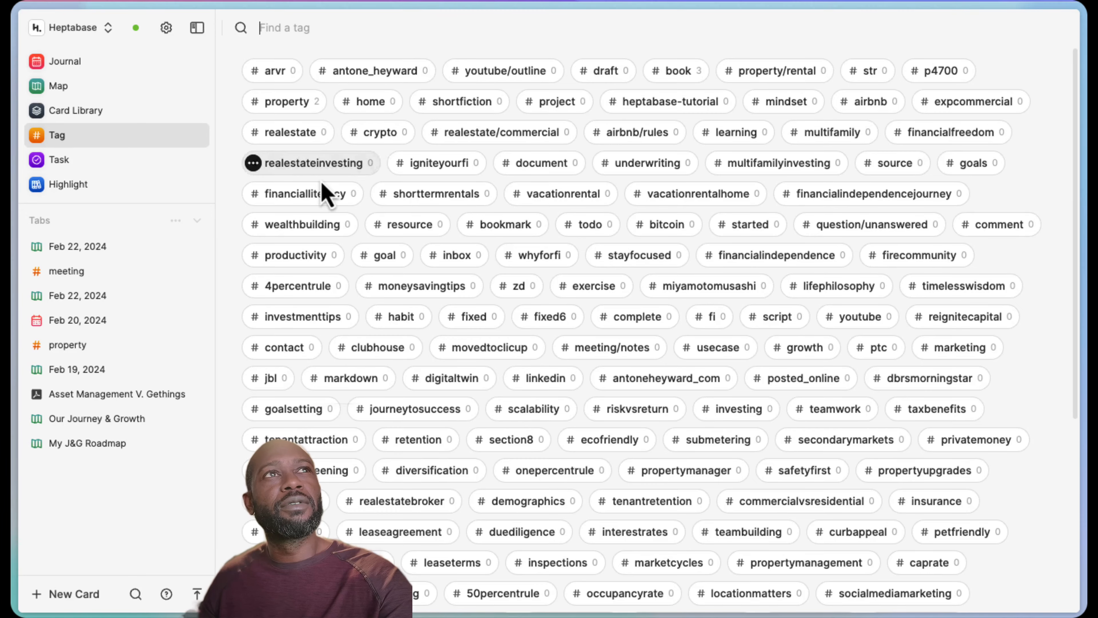
# Look over the tag overview again, comparing the first tags with those at the end of the list.
pyautogui.scroll(-3, 428, 437)
pyautogui.scroll(-4, 425, 437)
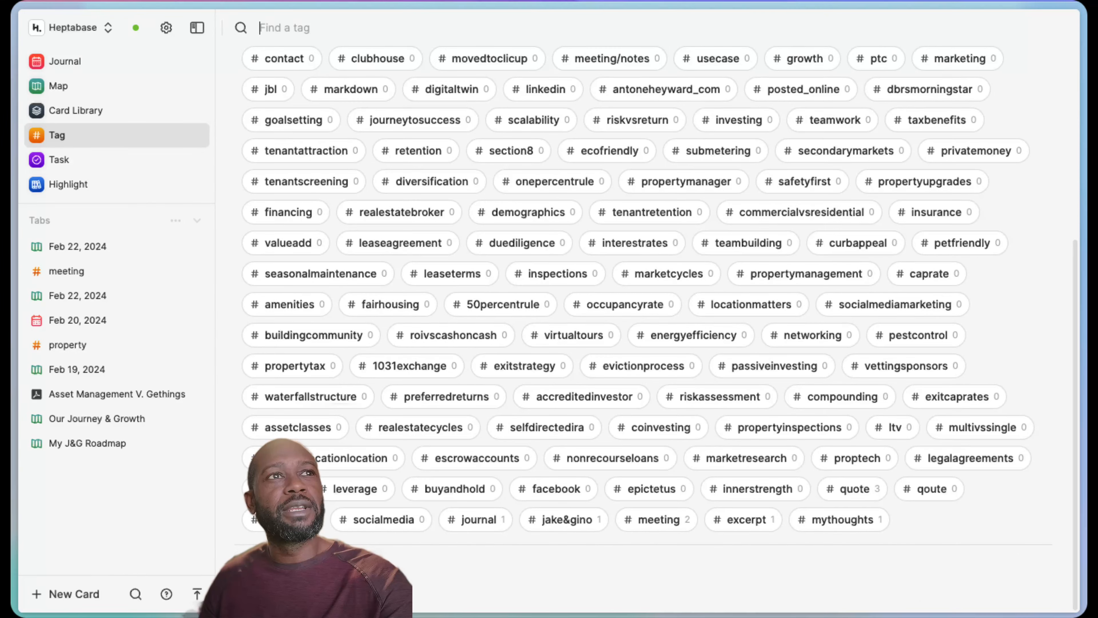
pyautogui.scroll(7, 392, 534)
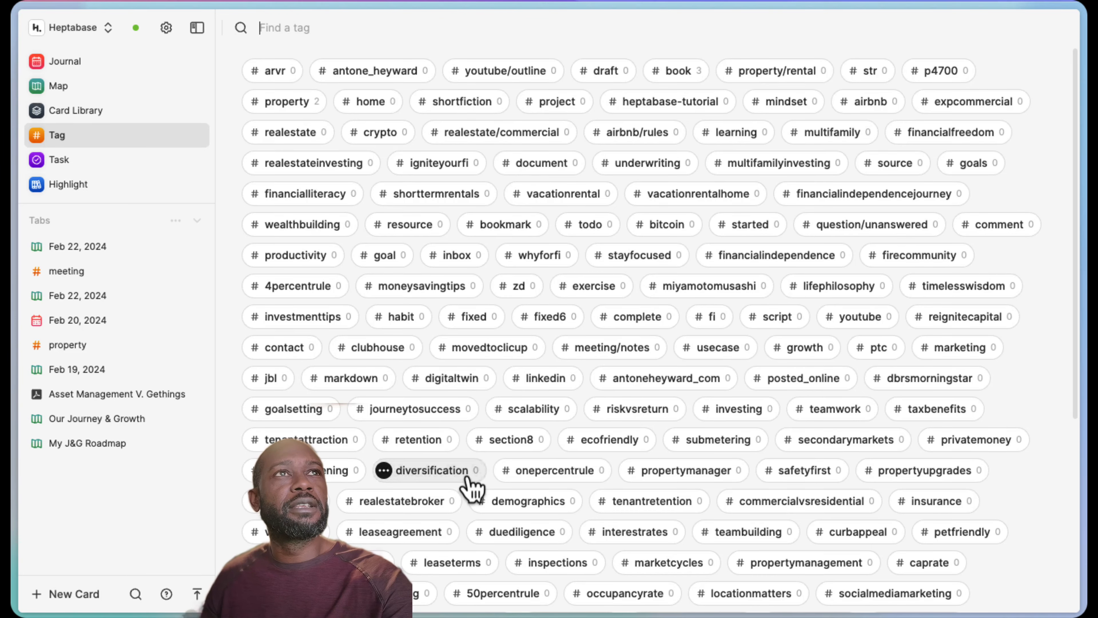
pyautogui.scroll(-7, 469, 493)
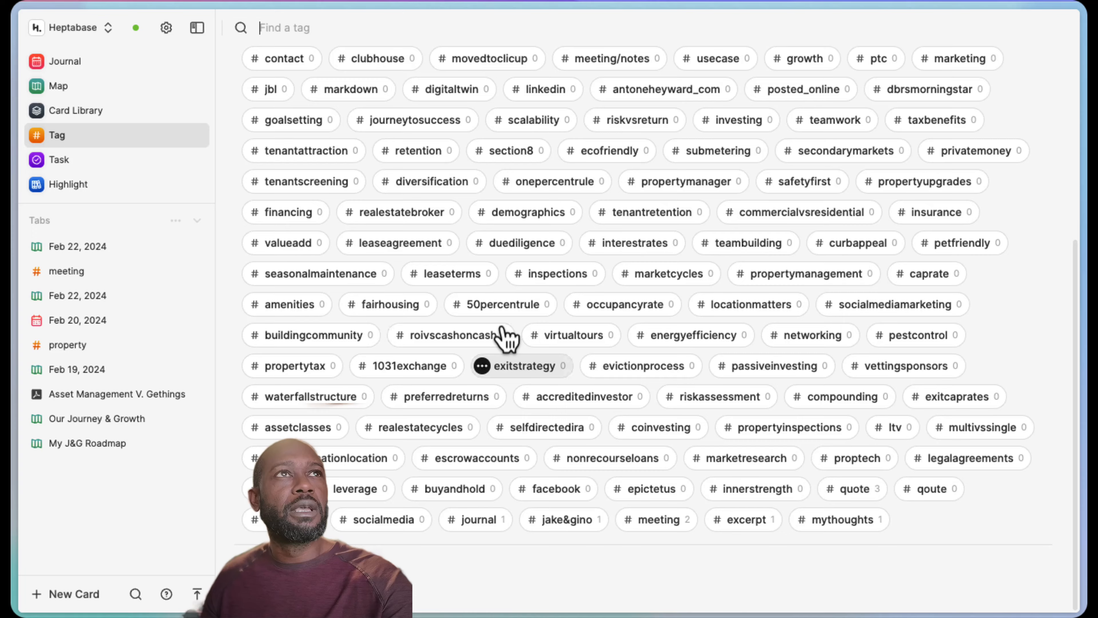
pyautogui.scroll(7, 456, 313)
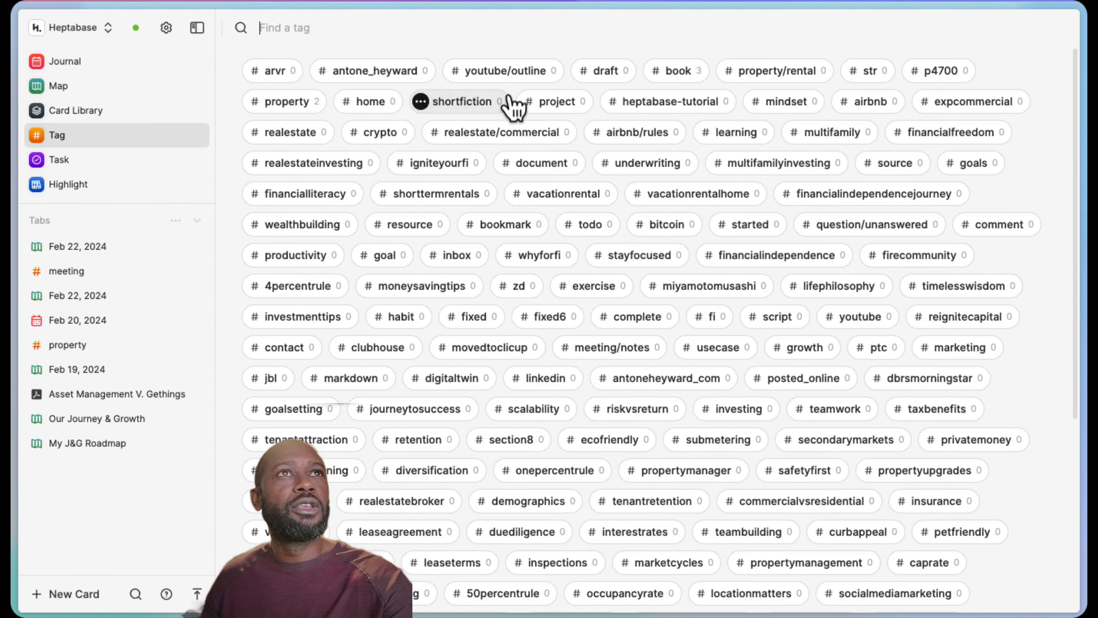
pyautogui.scroll(-4, 497, 418)
pyautogui.scroll(3, 497, 417)
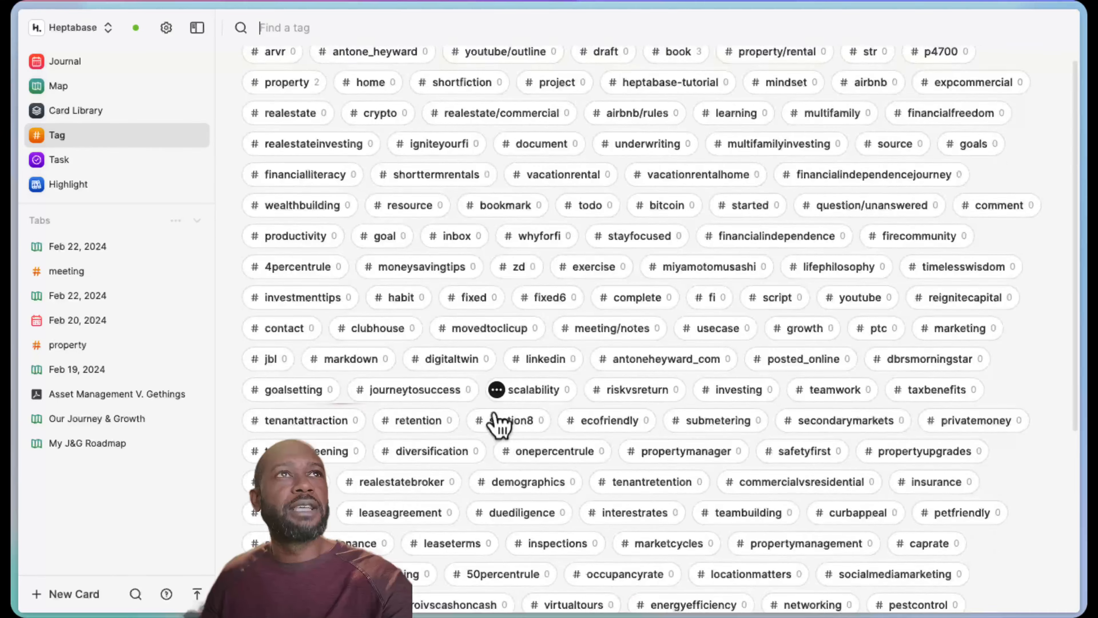
pyautogui.scroll(-7, 498, 417)
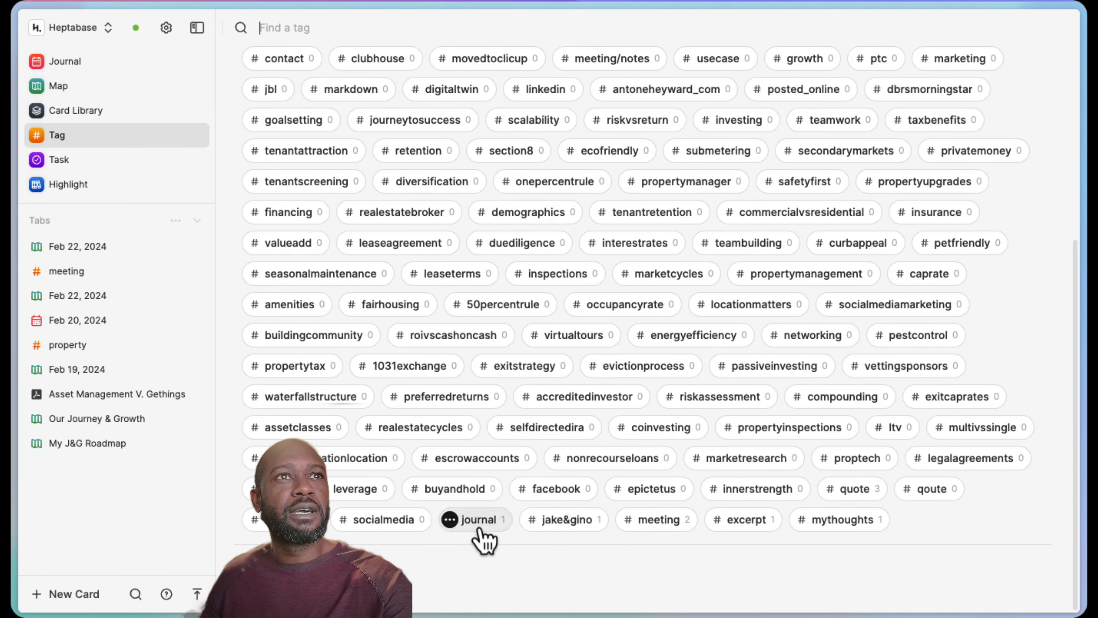
# Open the meeting tag and examine the existing properties and new property types available for its table.
pyautogui.click(658, 520)
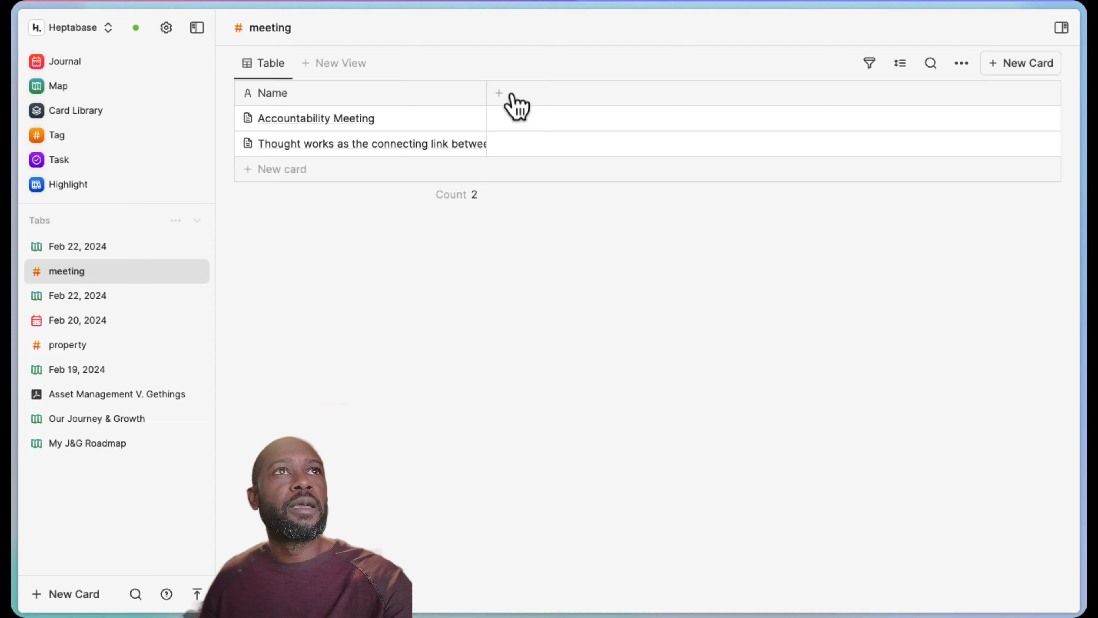
pyautogui.click(501, 93)
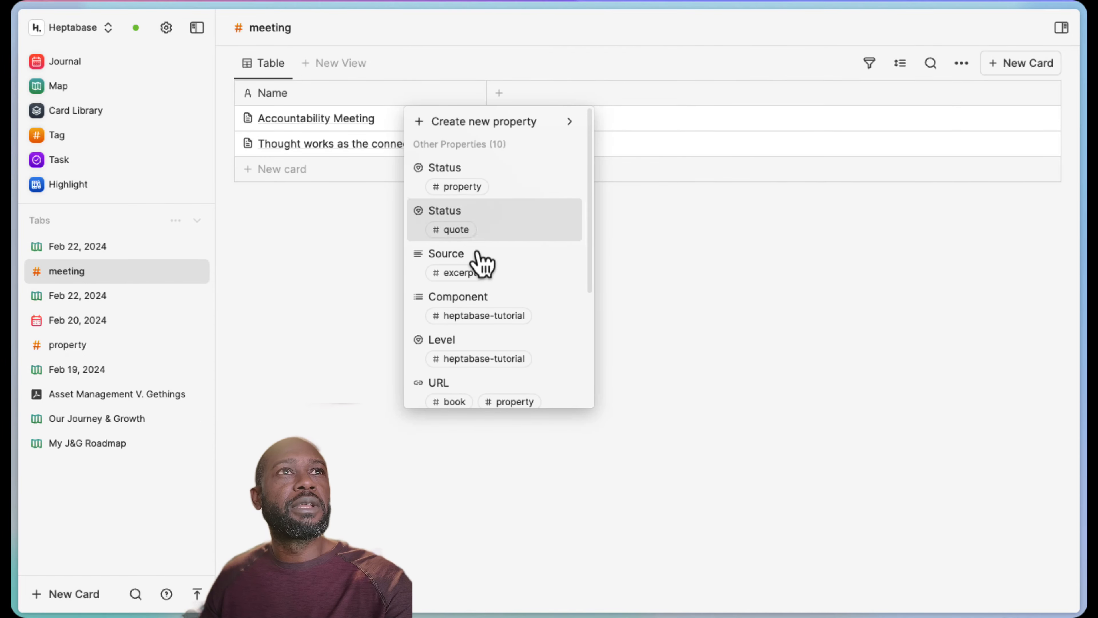
pyautogui.scroll(-4, 488, 404)
pyautogui.scroll(4, 517, 385)
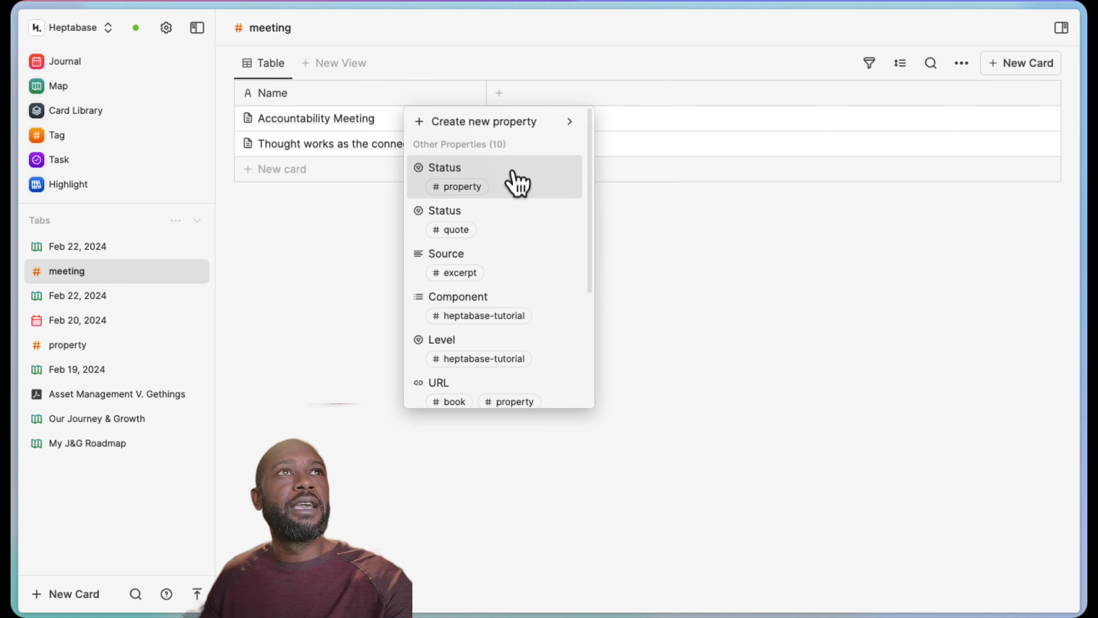
pyautogui.moveTo(546, 121)
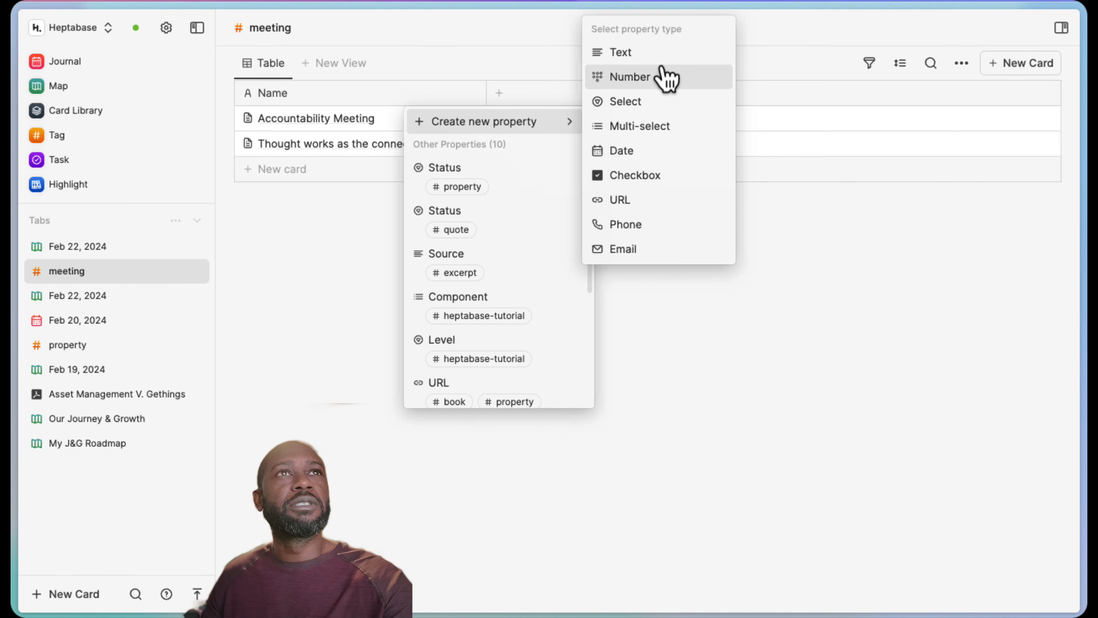
pyautogui.click(352, 260)
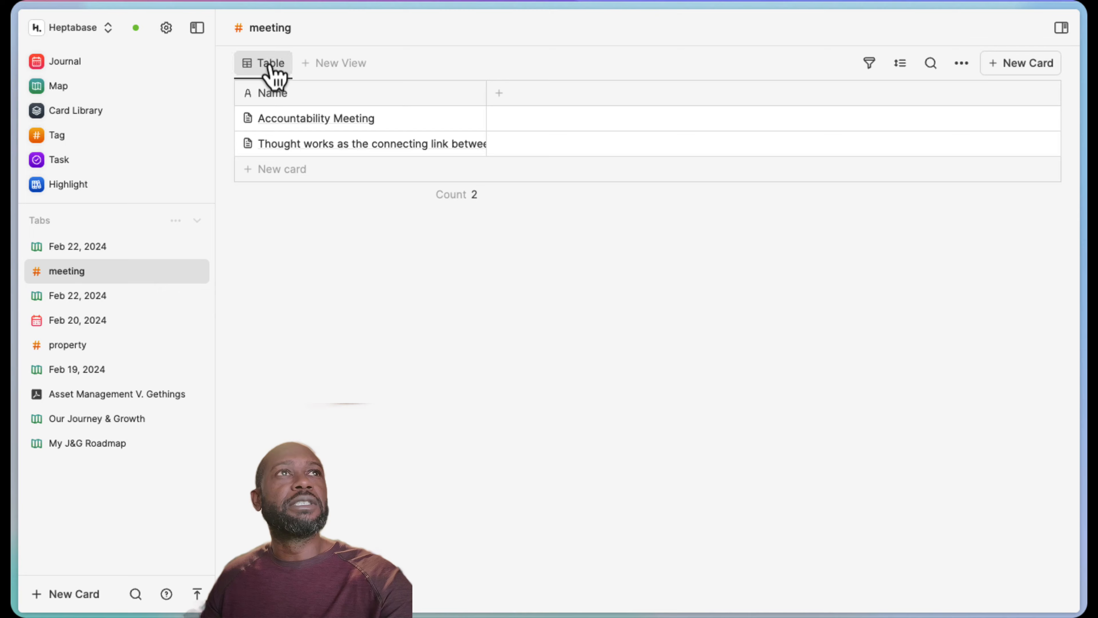
# Add a Kanban view to the meeting tag, keeping its default name, and return to the Table view.
pyautogui.click(339, 64)
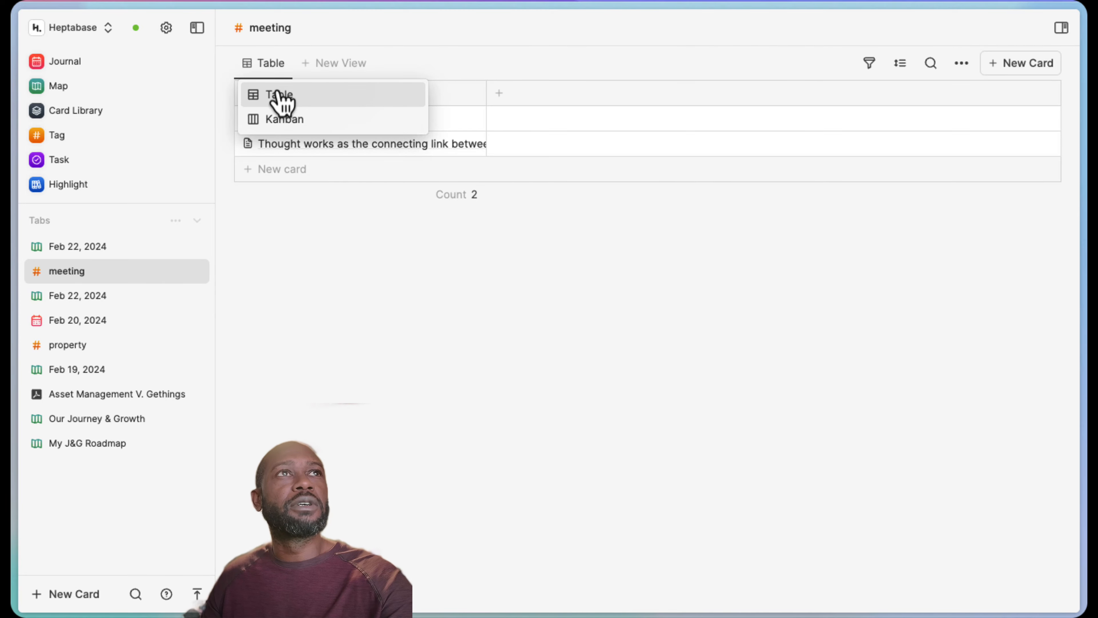
pyautogui.click(283, 119)
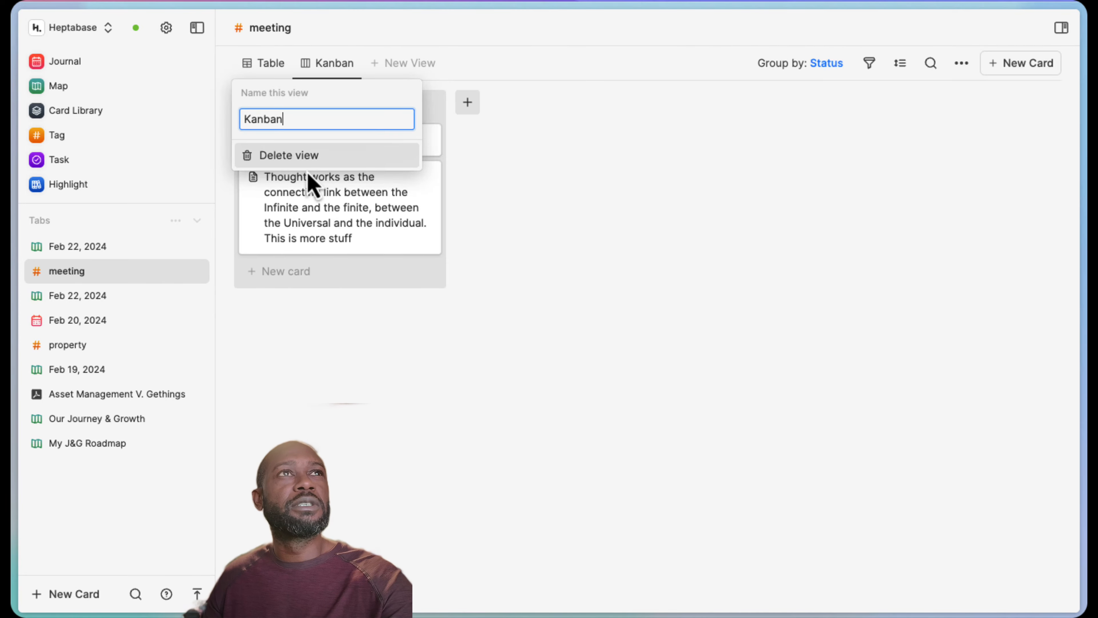
pyautogui.click(402, 404)
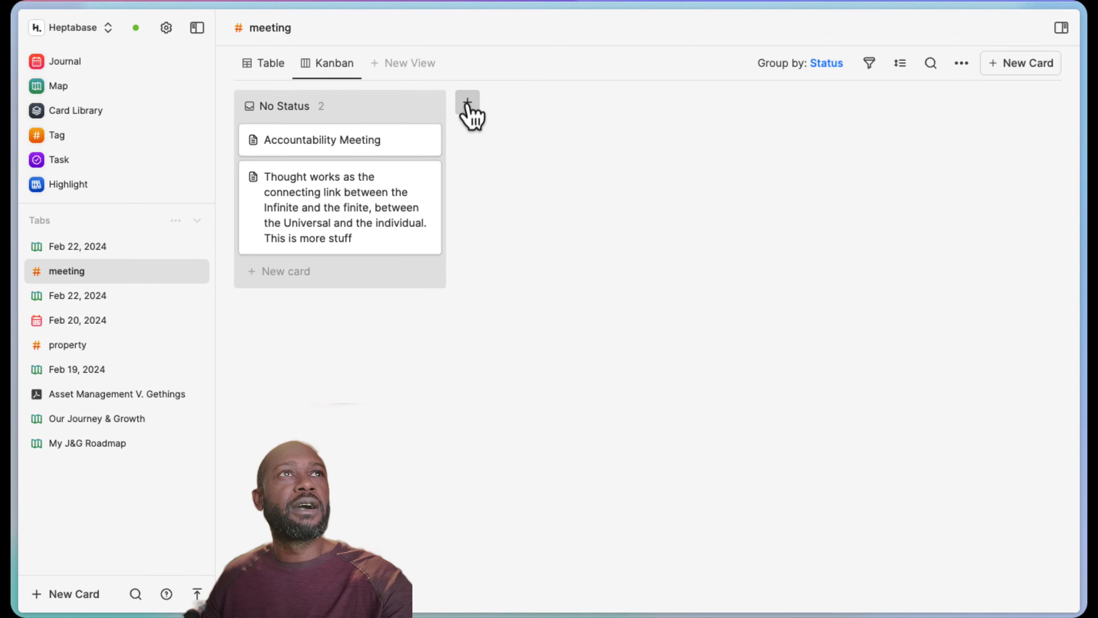
pyautogui.moveTo(380, 197); pyautogui.dragTo(411, 187)
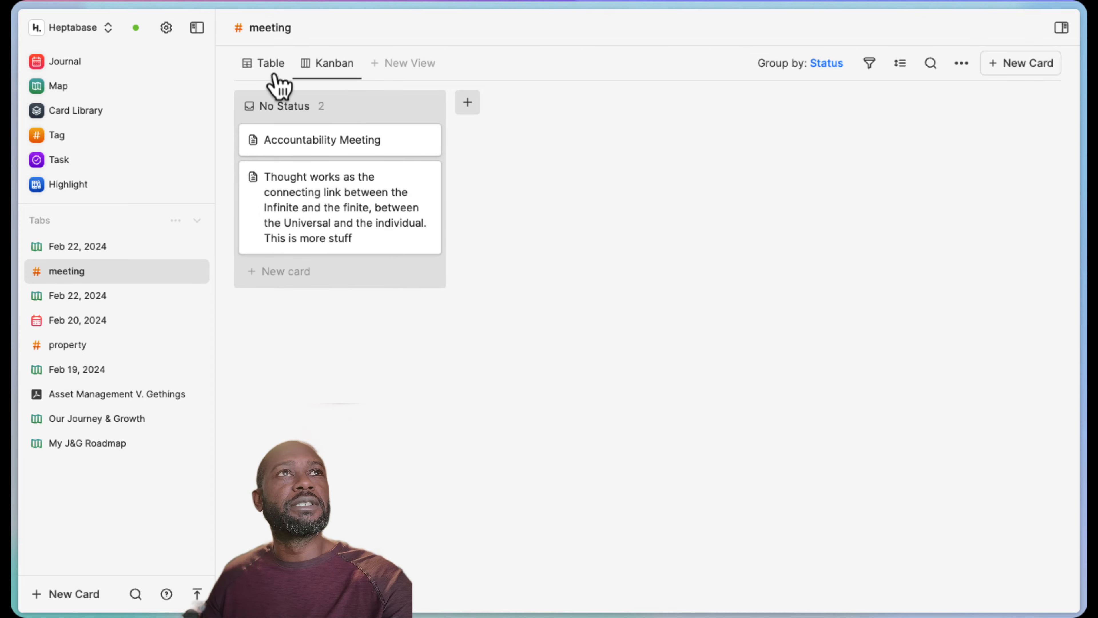
pyautogui.click(267, 65)
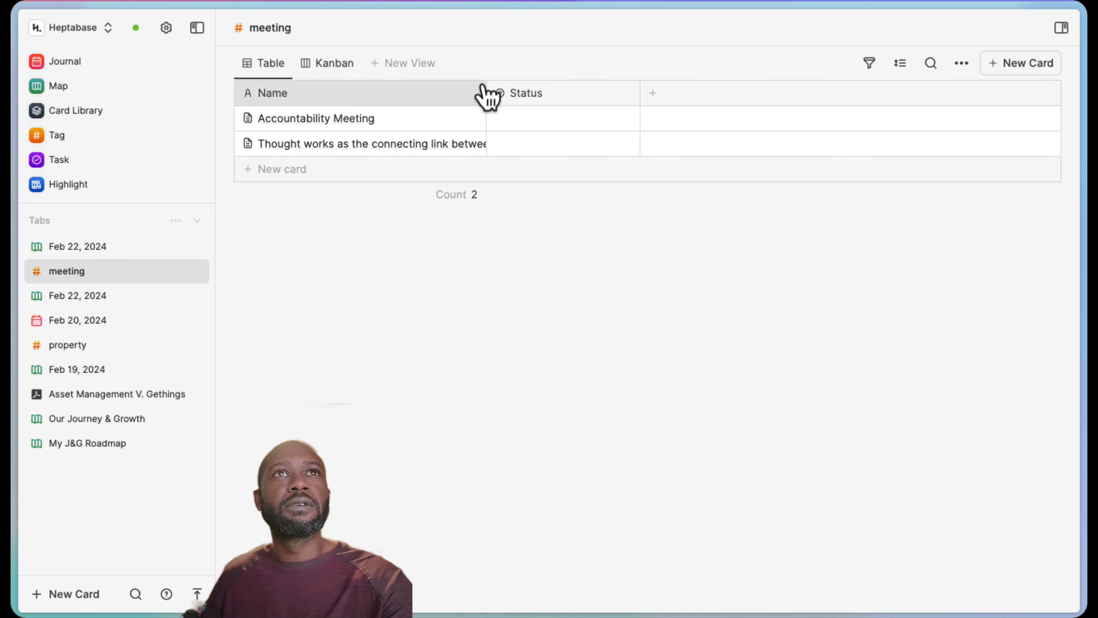
# Add a Name filter rule without a value to the meeting table and check the selectable filter fields.
pyautogui.click(873, 67)
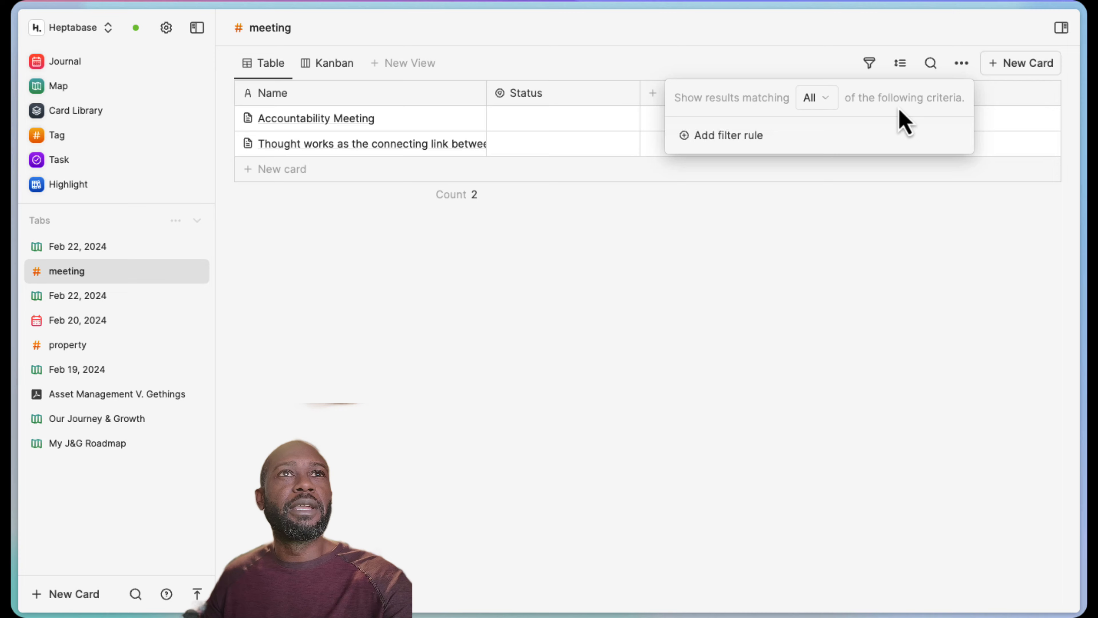
pyautogui.click(726, 138)
pyautogui.click(732, 137)
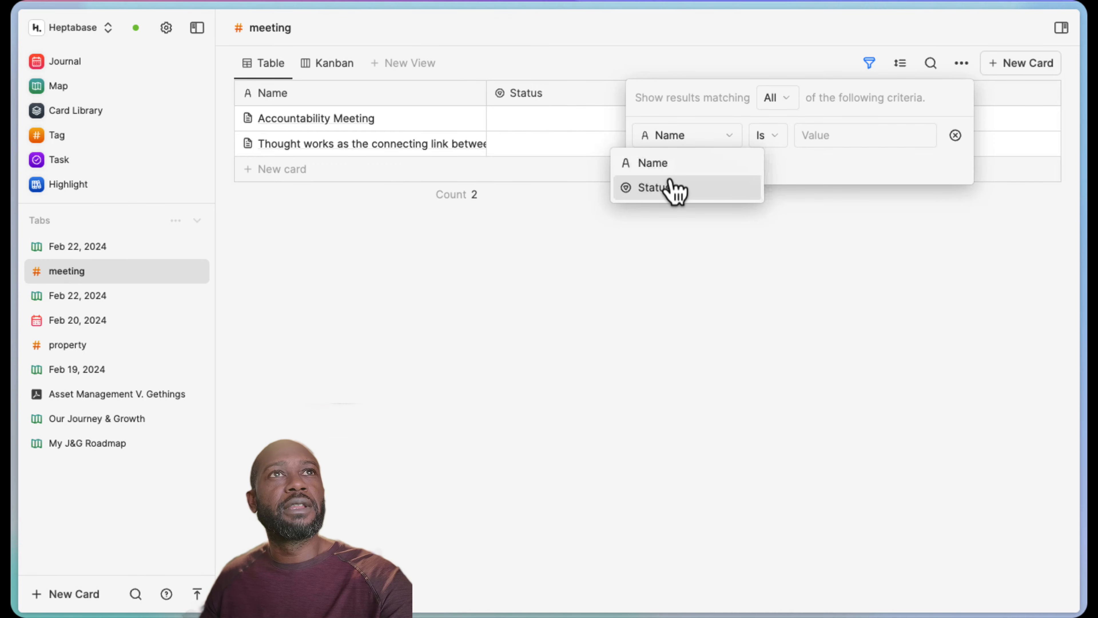
pyautogui.click(809, 164)
pyautogui.click(519, 216)
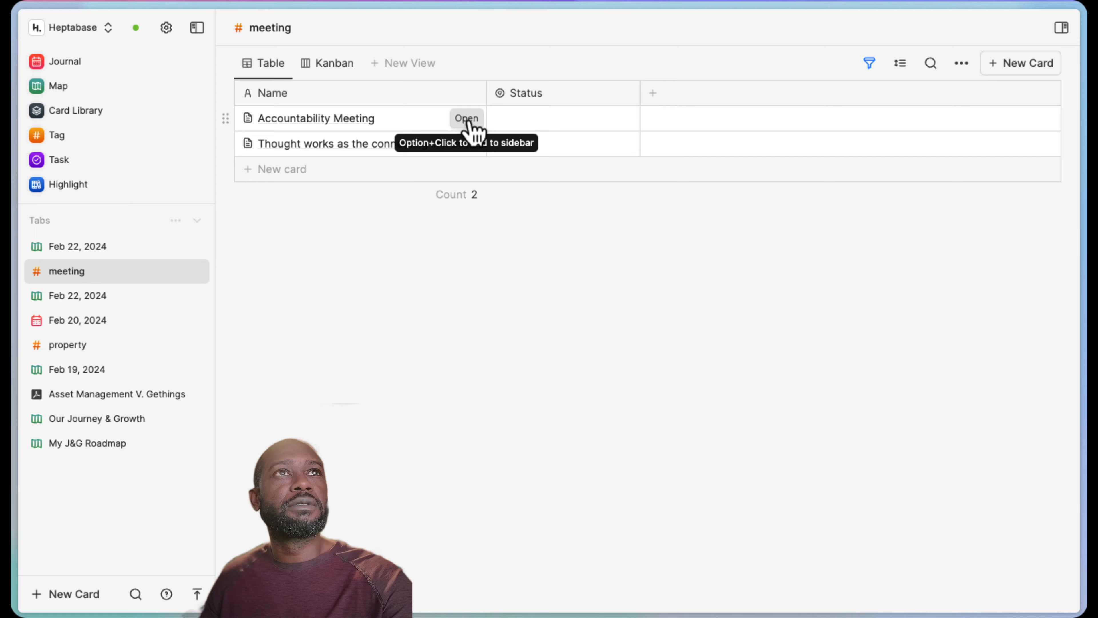
# Open the Accountability Meeting card, review its notes, creation and update info, backlinks and tags, and close it.
pyautogui.click(466, 122)
pyautogui.click(800, 518)
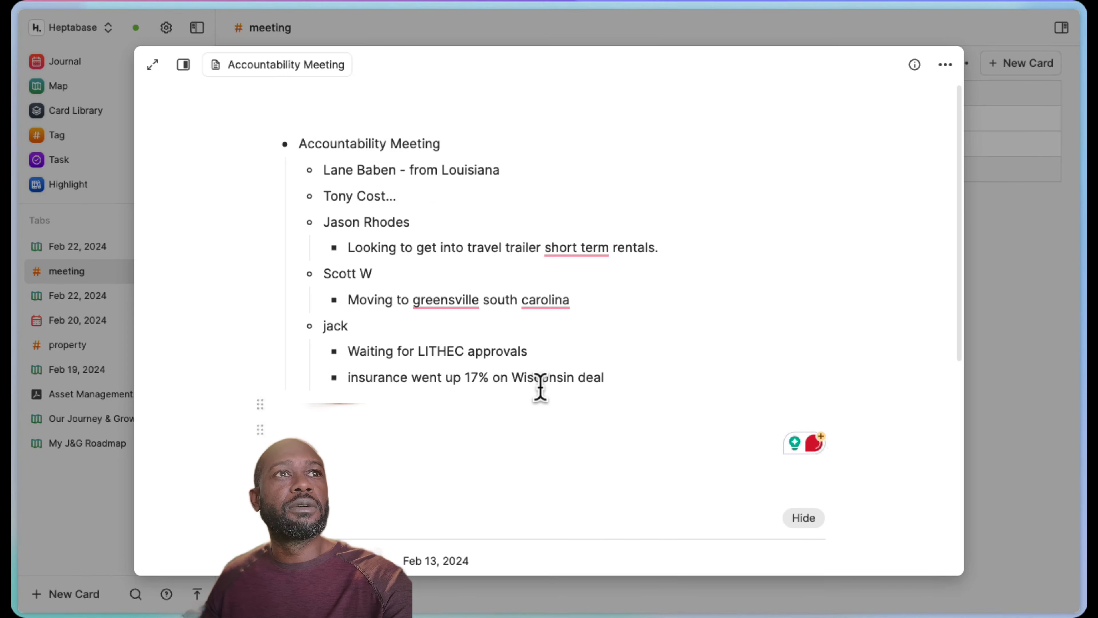
pyautogui.scroll(-5, 545, 380)
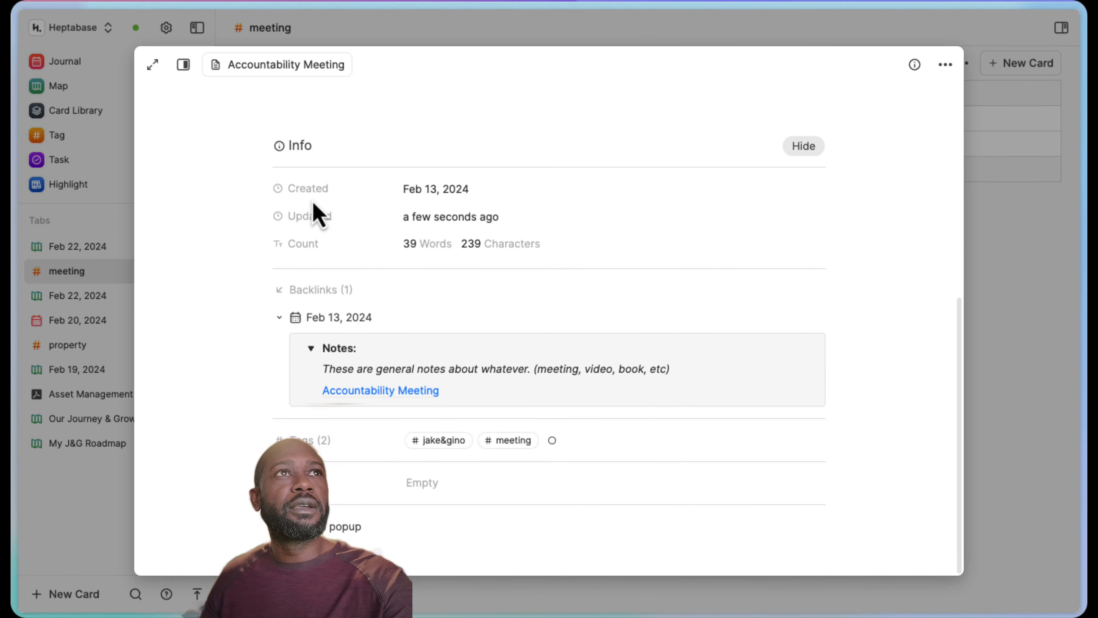
pyautogui.doubleClick(294, 190)
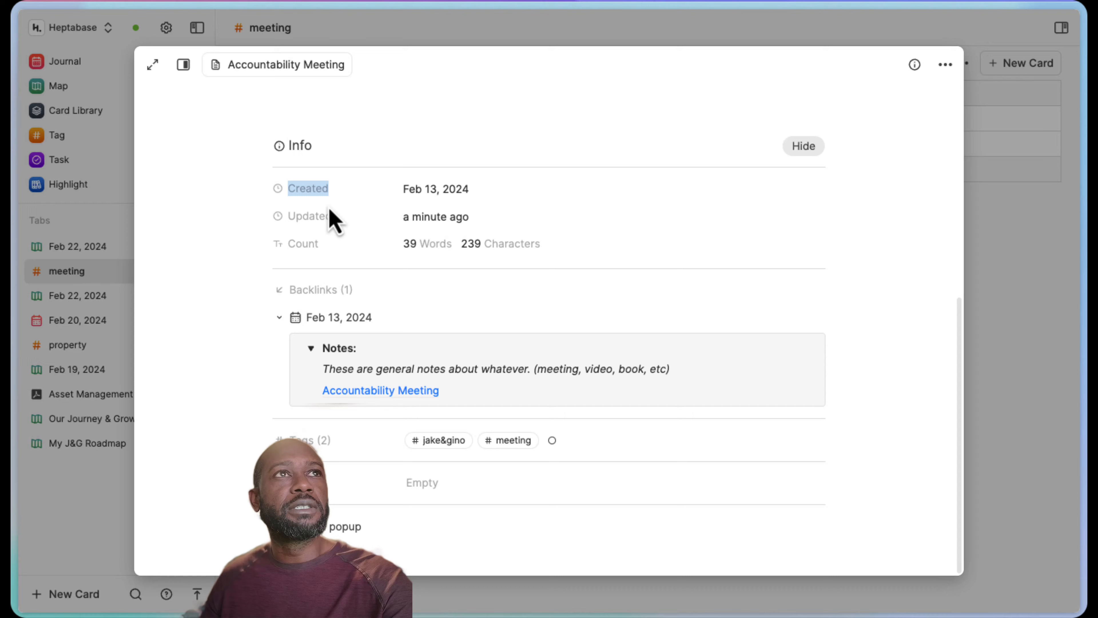
pyautogui.click(294, 219)
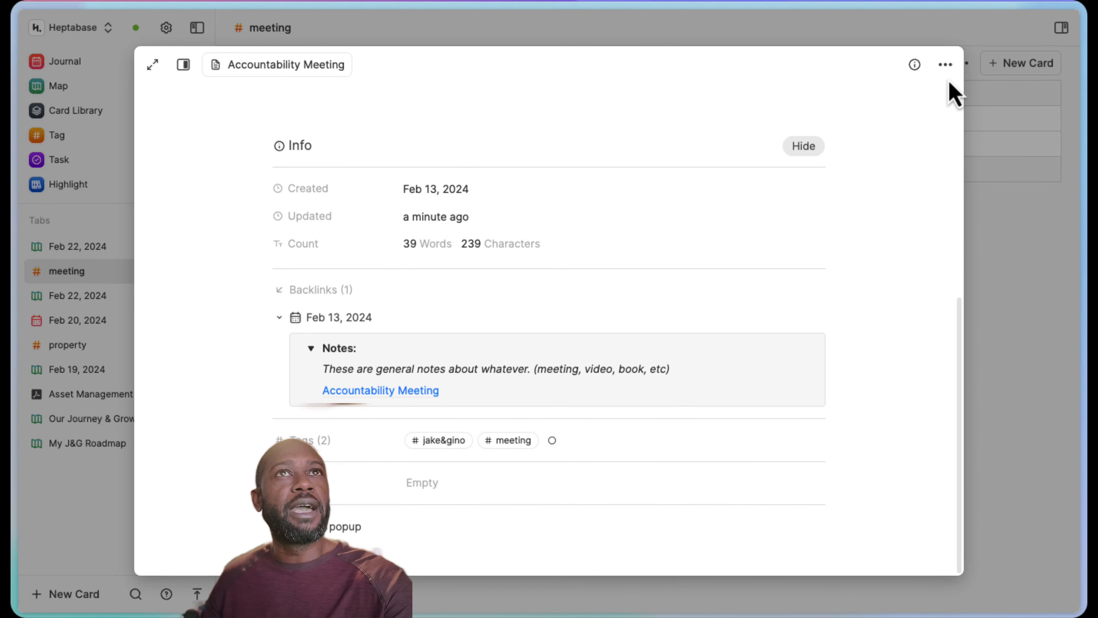
pyautogui.click(1013, 237)
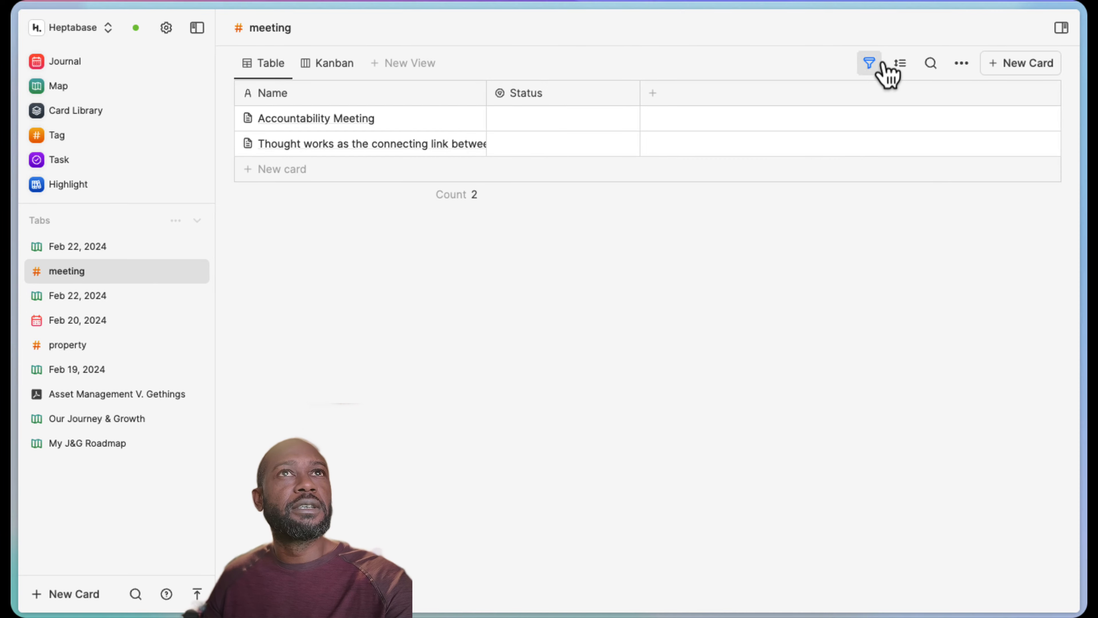
# Reopen the meeting table's filter rule and examine which properties it can filter by.
pyautogui.click(873, 67)
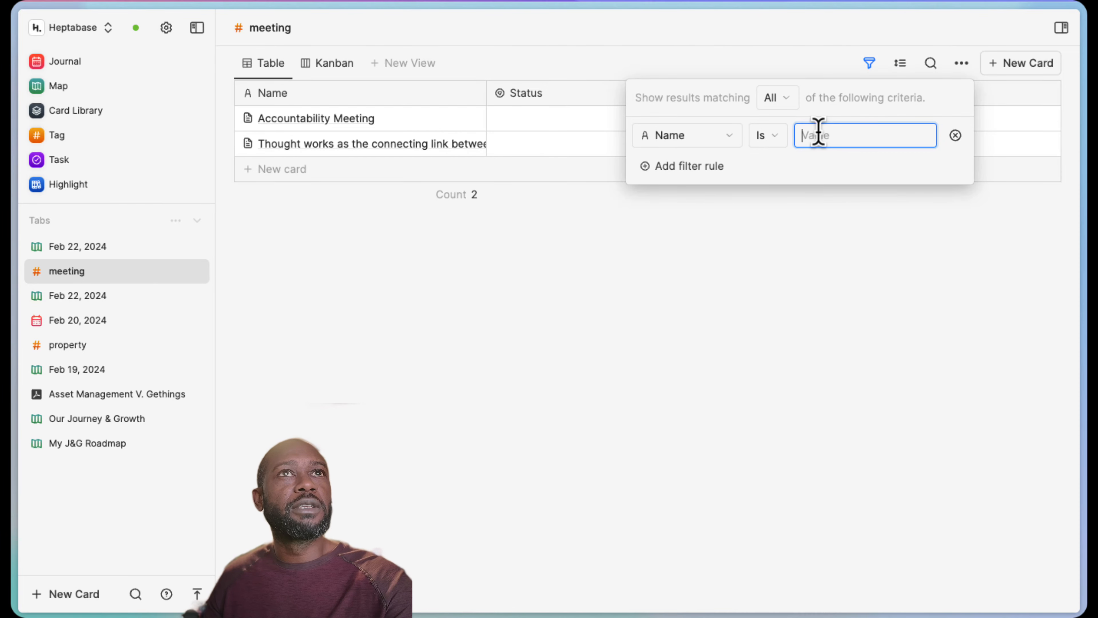
pyautogui.click(732, 138)
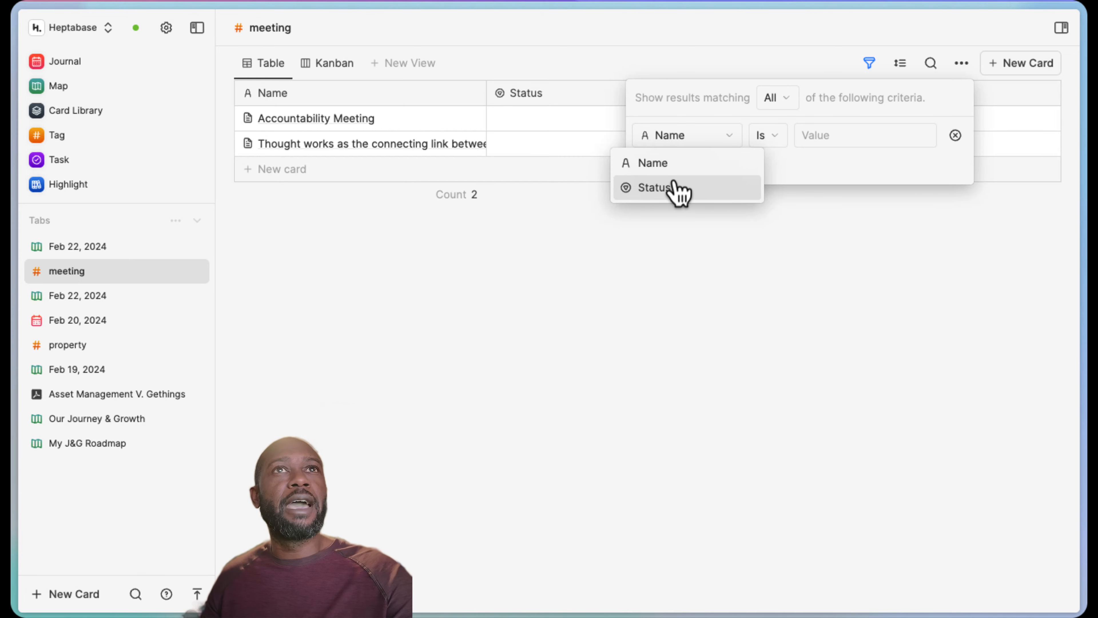
pyautogui.click(680, 256)
pyautogui.click(867, 247)
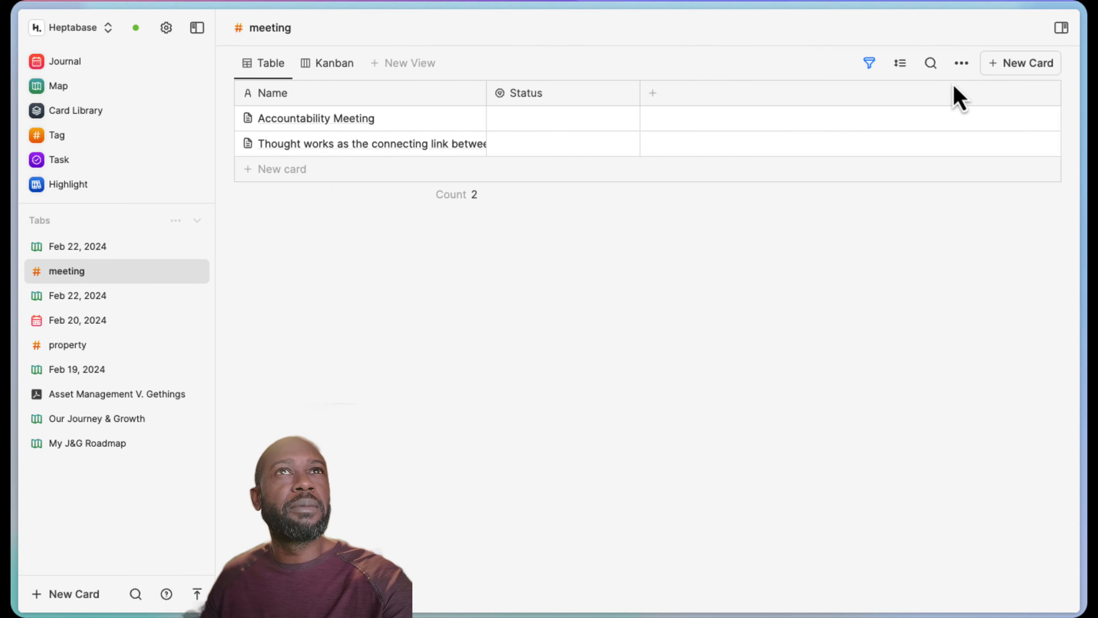
# Create a blank card under the meeting tag and delete it.
pyautogui.click(1016, 65)
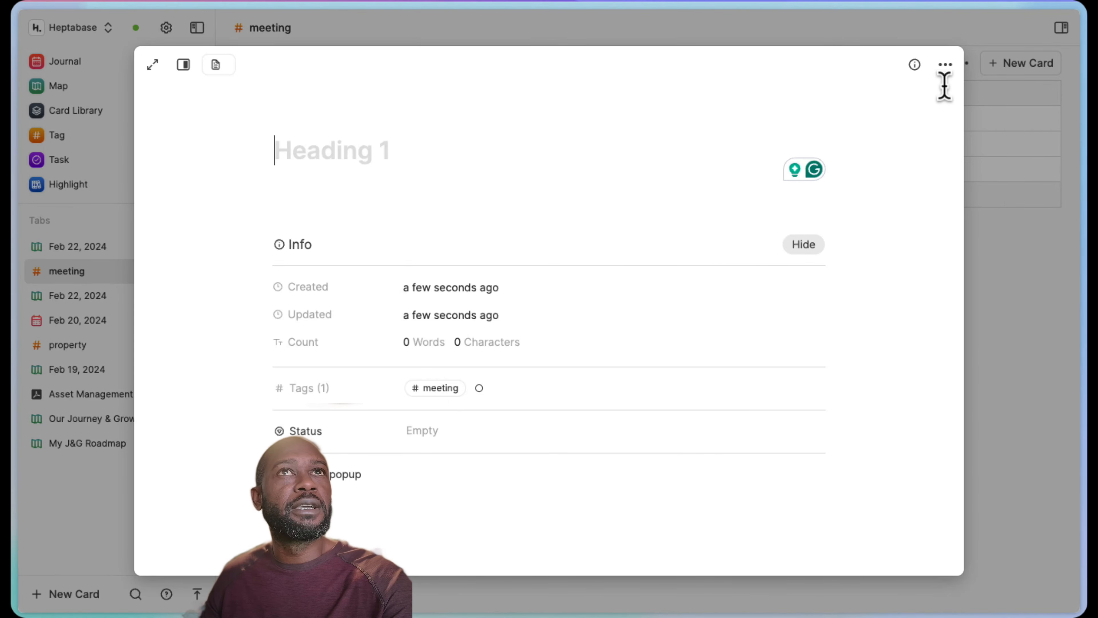
pyautogui.click(946, 64)
pyautogui.click(813, 322)
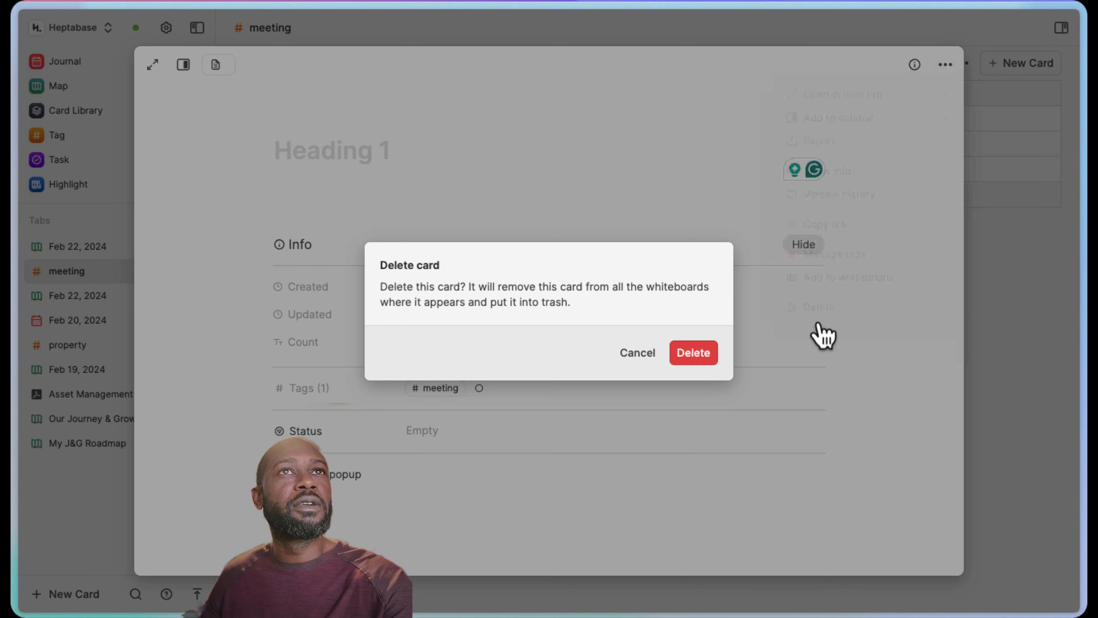
pyautogui.click(693, 352)
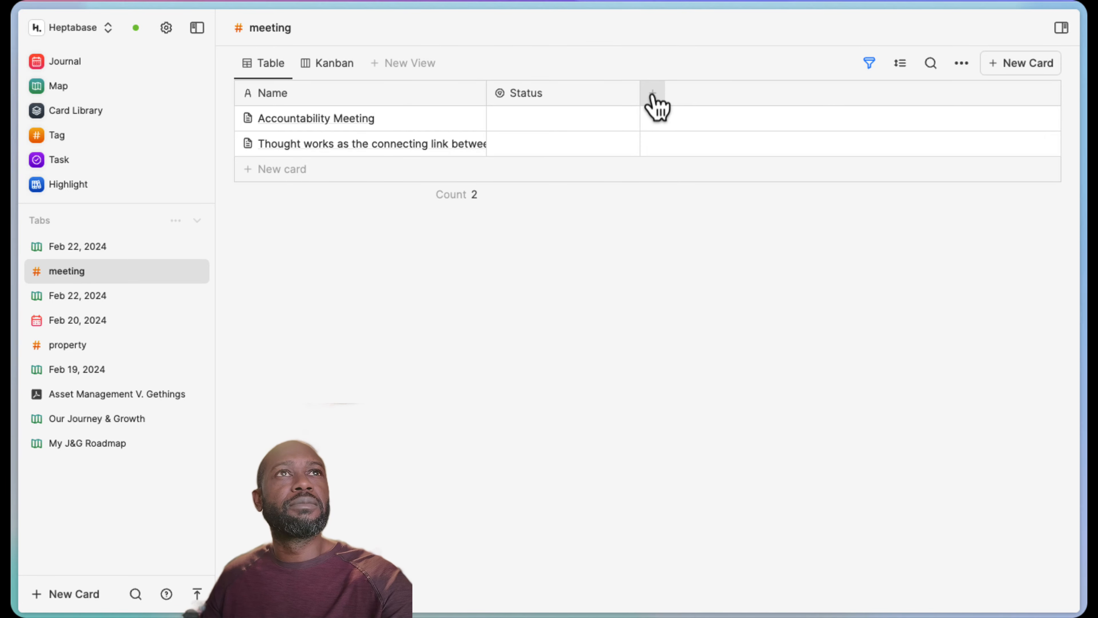
# View the options for adding another property beside Status in the meeting table.
pyautogui.click(658, 99)
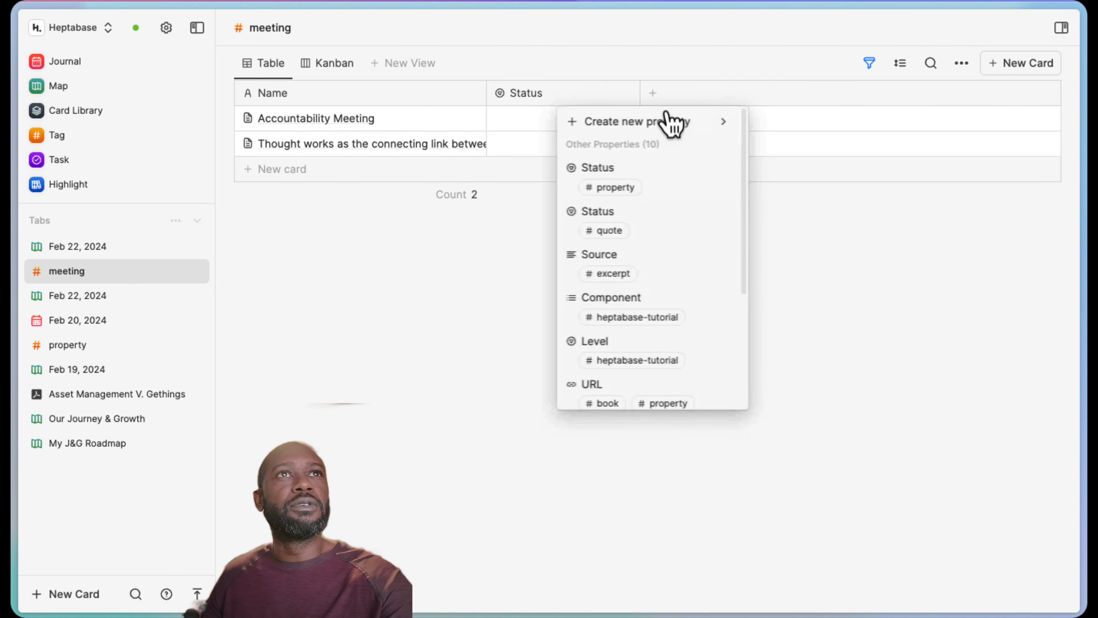
pyautogui.click(708, 130)
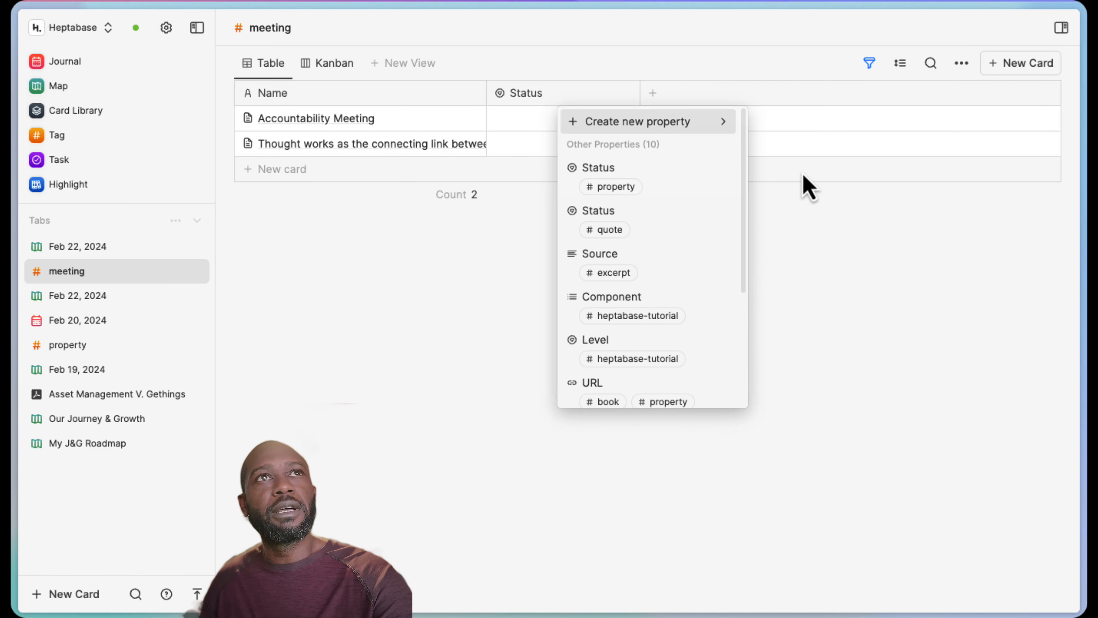
pyautogui.click(797, 246)
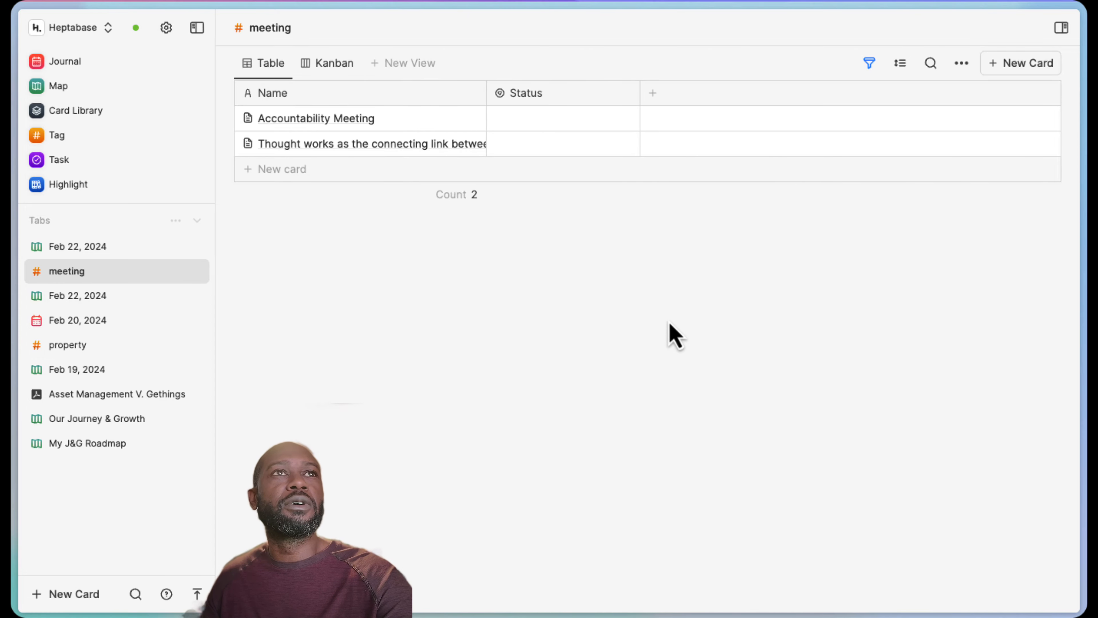
# View the task list and open the Highlight section with the asset management PDF's highlights.
pyautogui.click(63, 165)
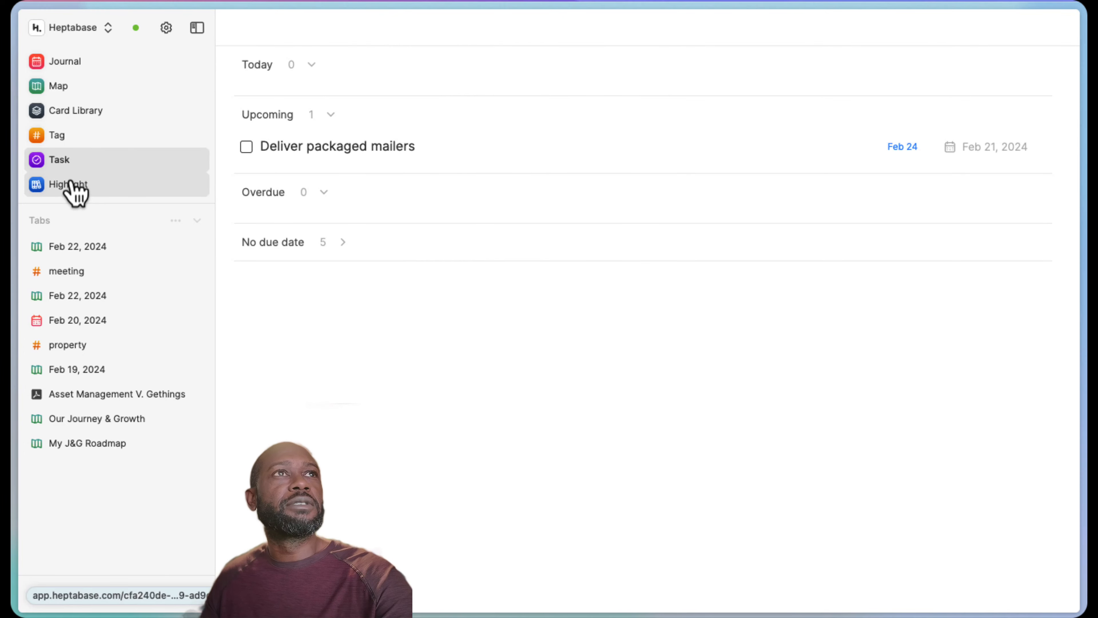
pyautogui.click(71, 186)
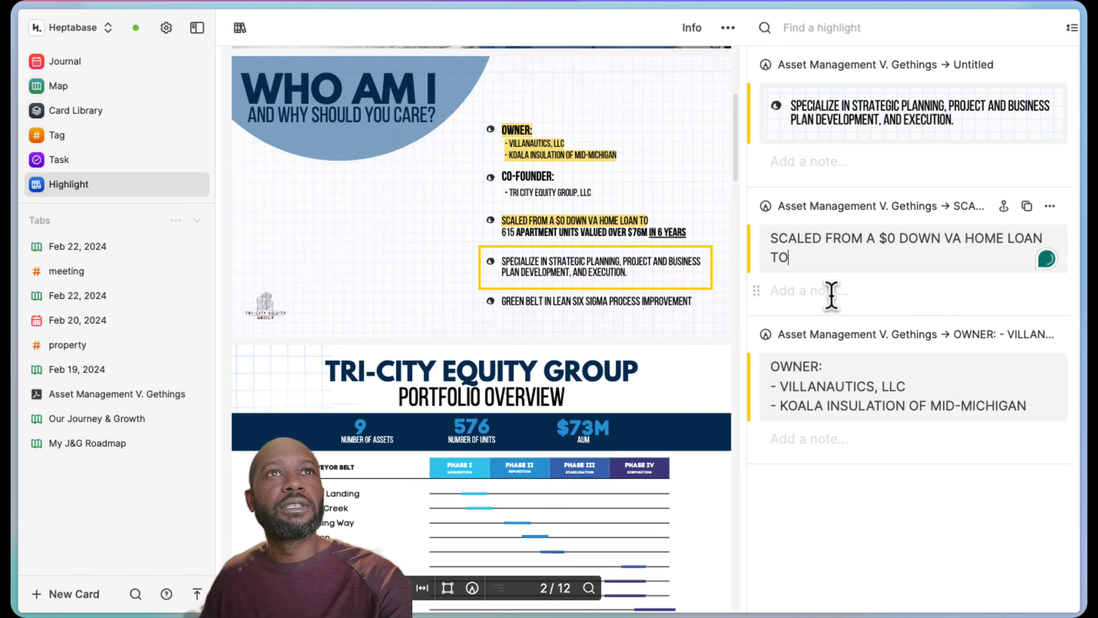
# Browse the asset management PDF's pages and jump to the source of the "SCALED FROM A $0 DOWN VA HOME LOAN TO" highlight.
pyautogui.click(816, 292)
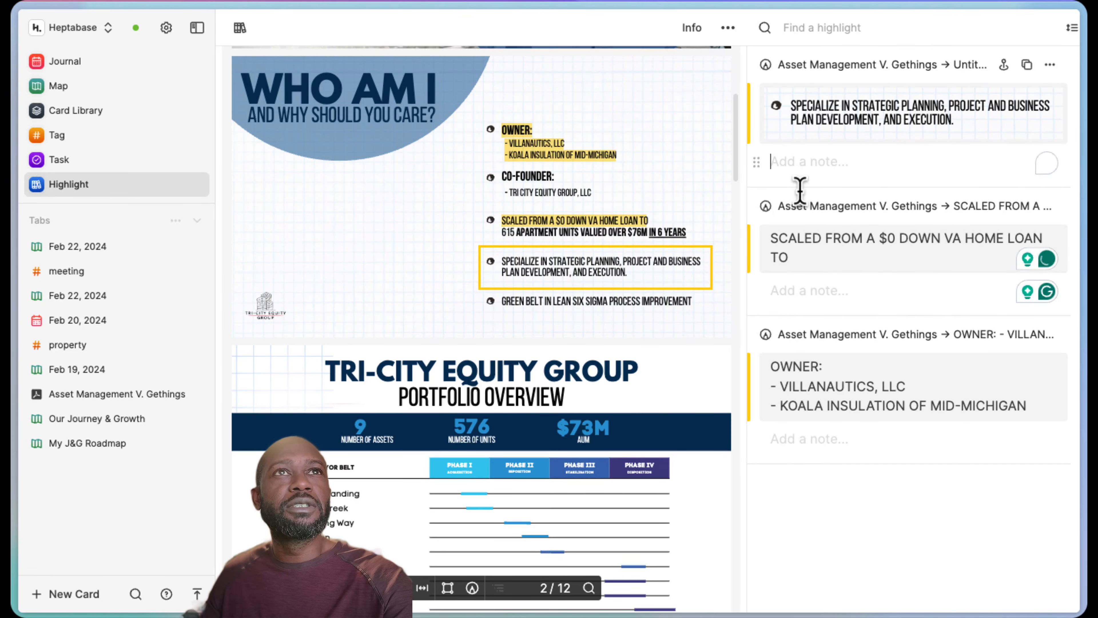
pyautogui.scroll(-20, 594, 444)
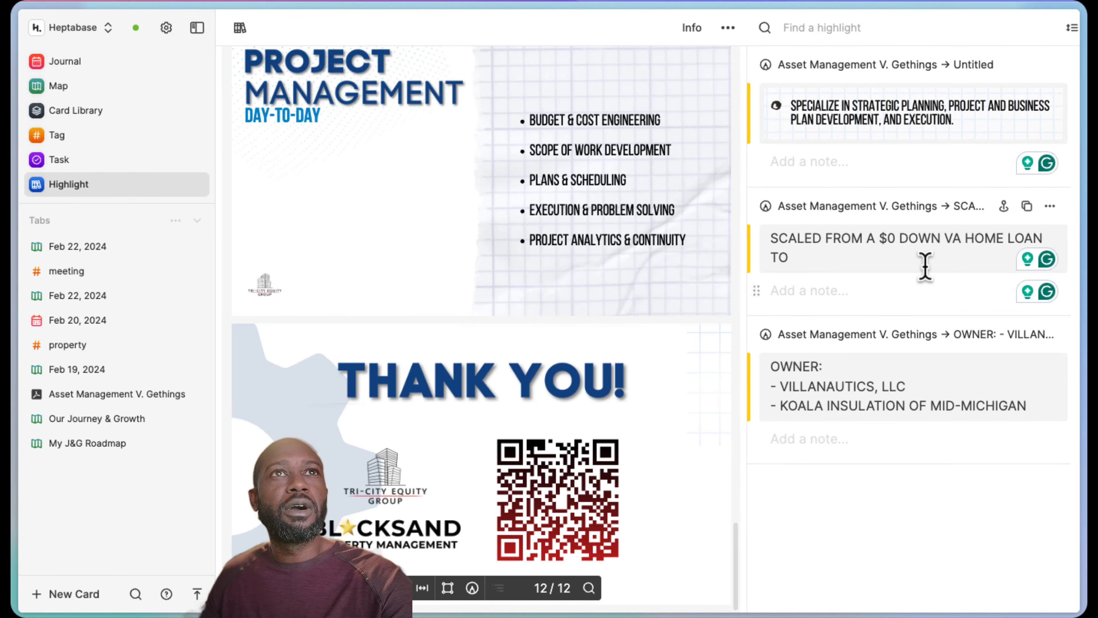
pyautogui.click(808, 293)
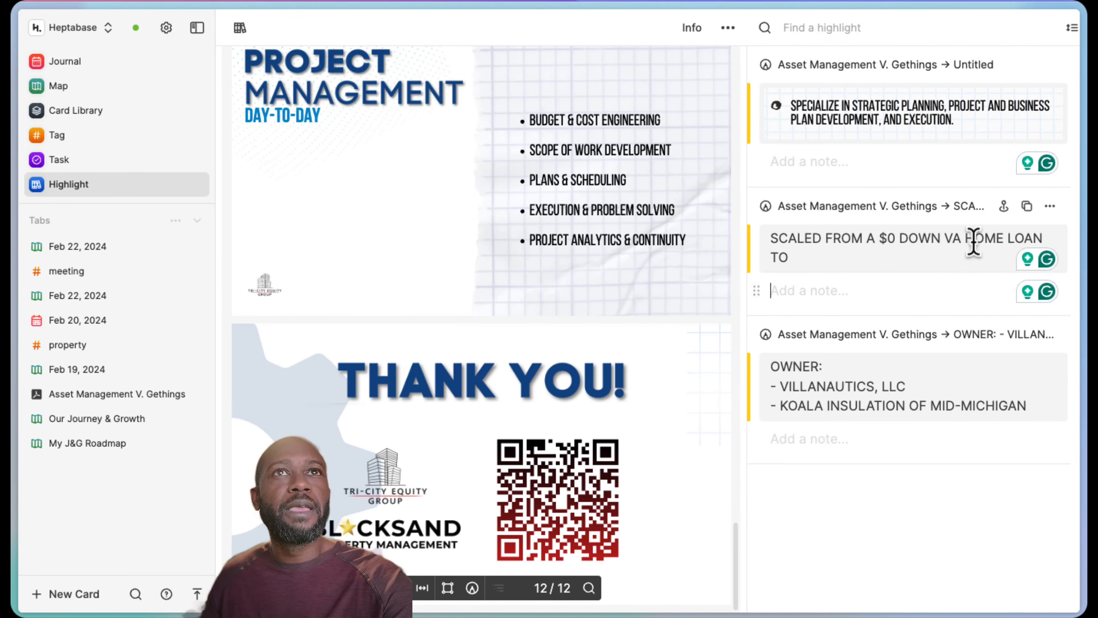
pyautogui.click(1004, 207)
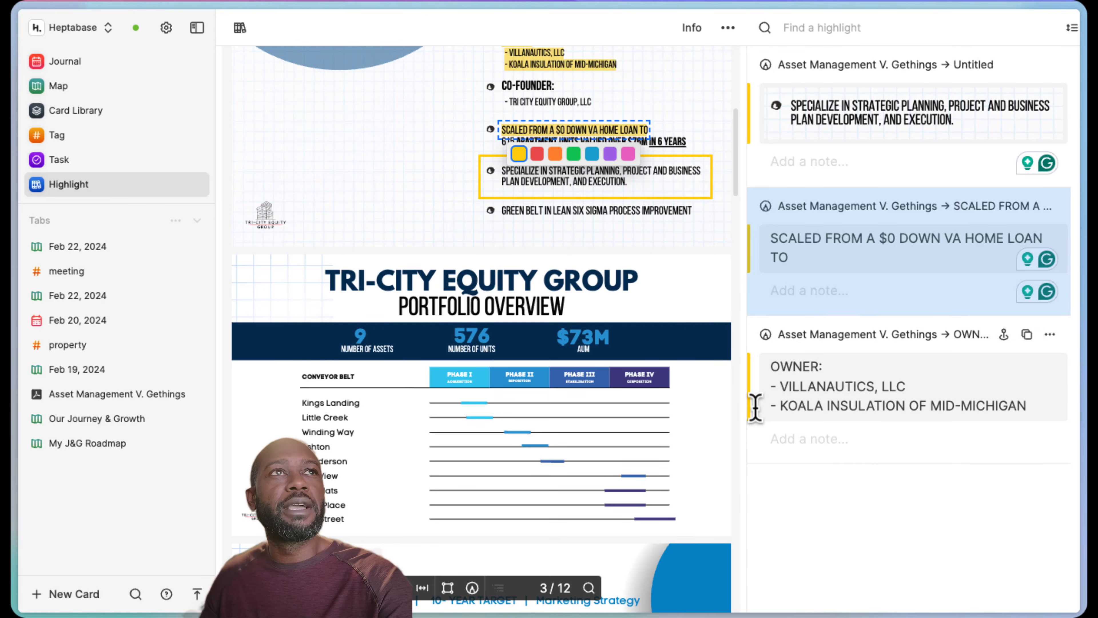
# Open the Feb 22, 2024 whiteboard that holds Test Note from the map and view that day's journal beside it.
pyautogui.click(65, 86)
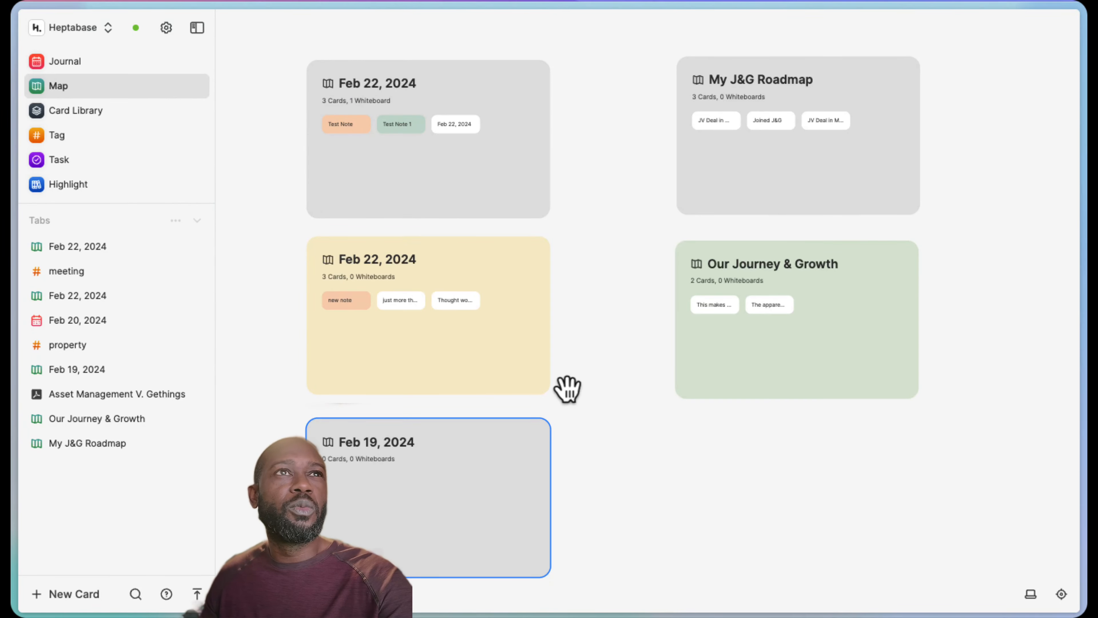
pyautogui.click(417, 194)
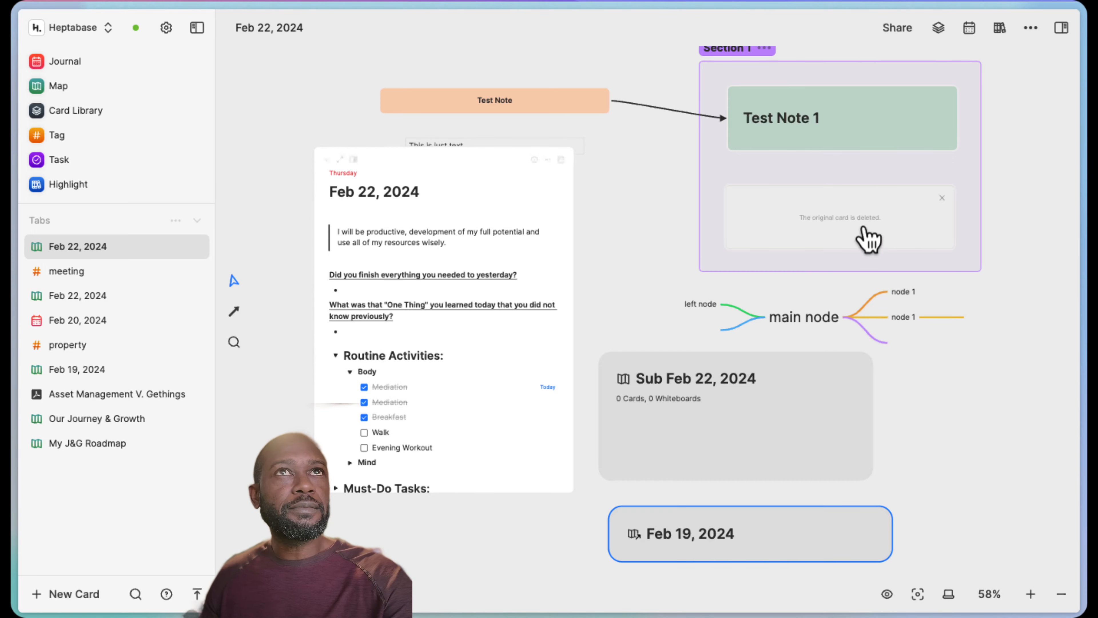
pyautogui.click(969, 28)
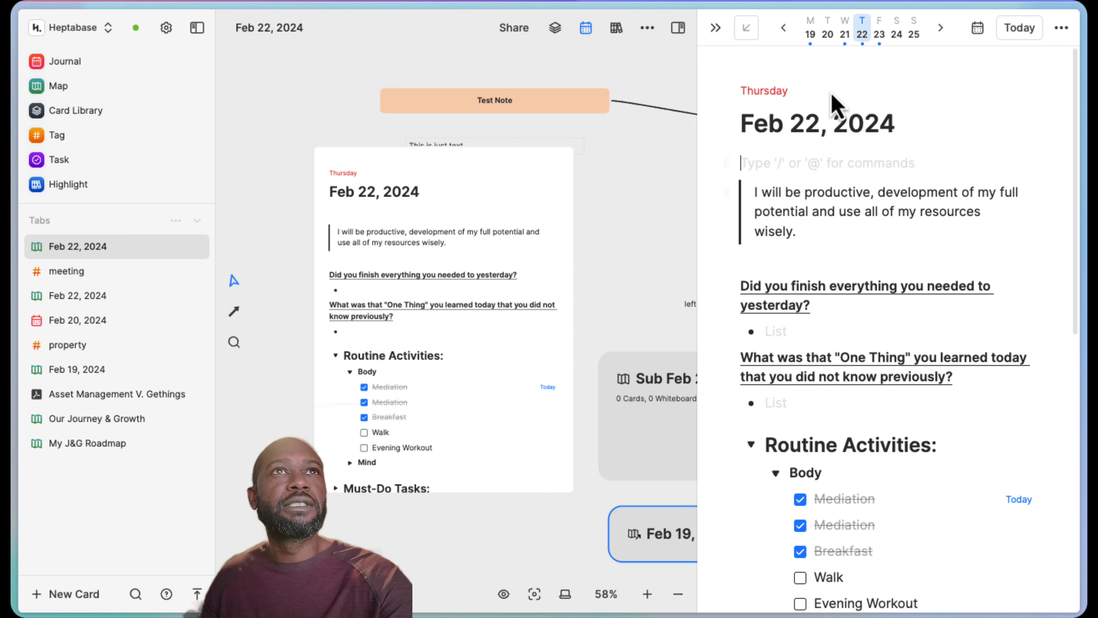
pyautogui.scroll(-10, 851, 307)
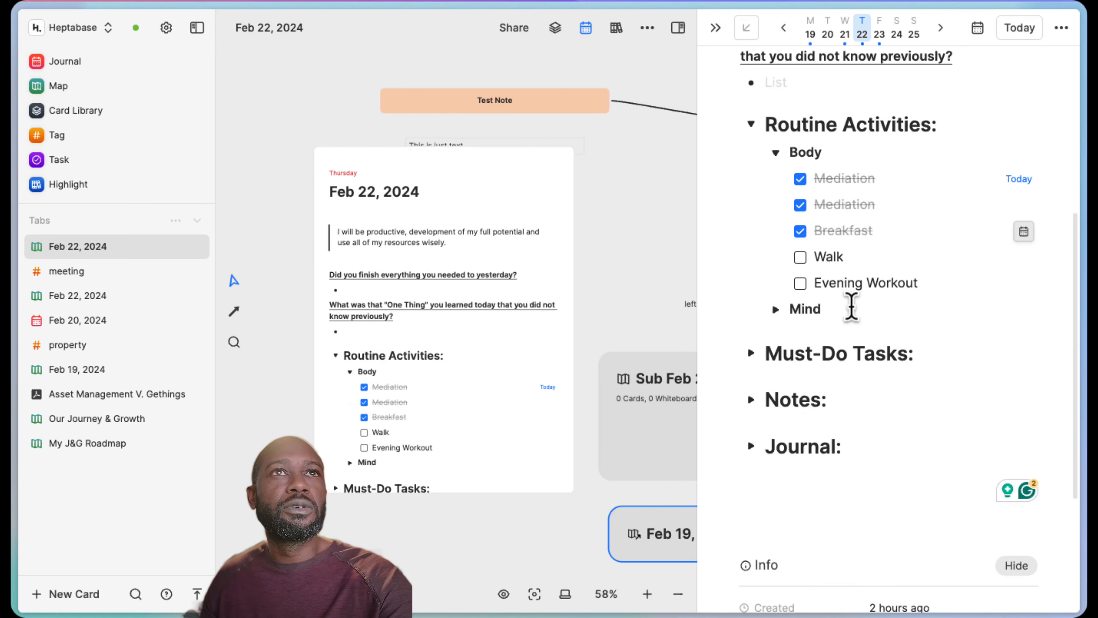
pyautogui.scroll(10, 851, 307)
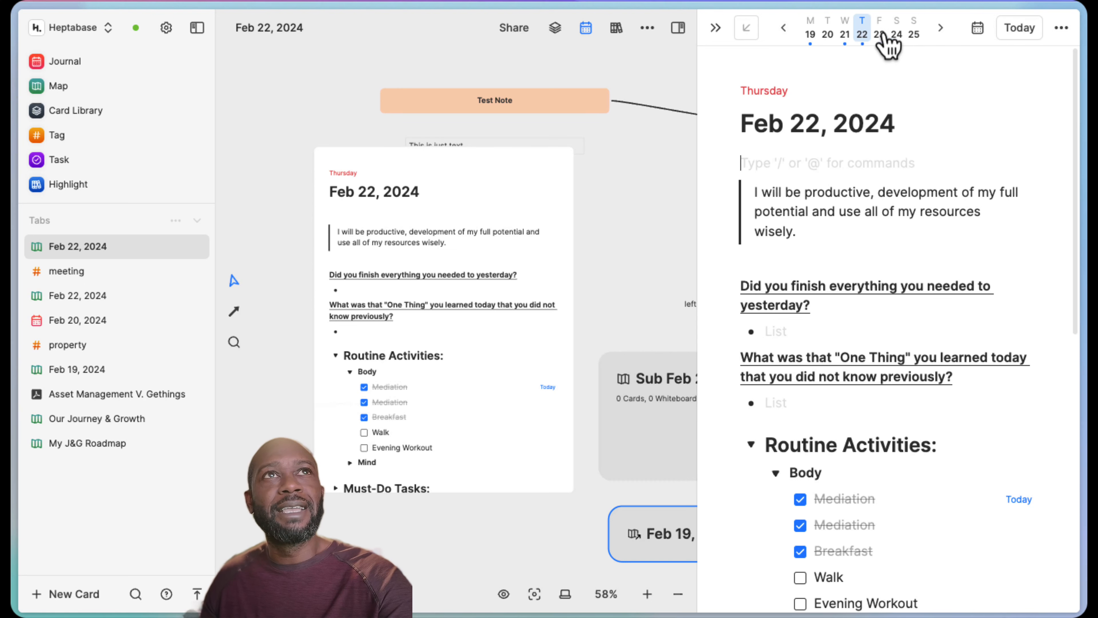
pyautogui.click(715, 28)
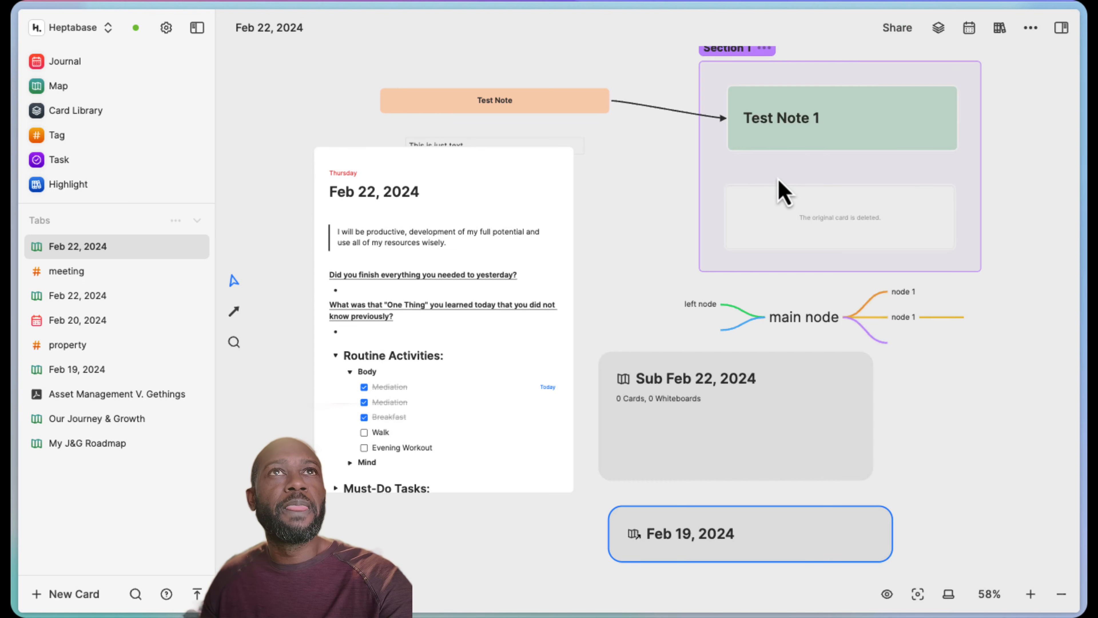
# Place the PDF highlight starting with "OWNER:" on the Feb 22, 2024 whiteboard below the journal card.
pyautogui.click(1000, 31)
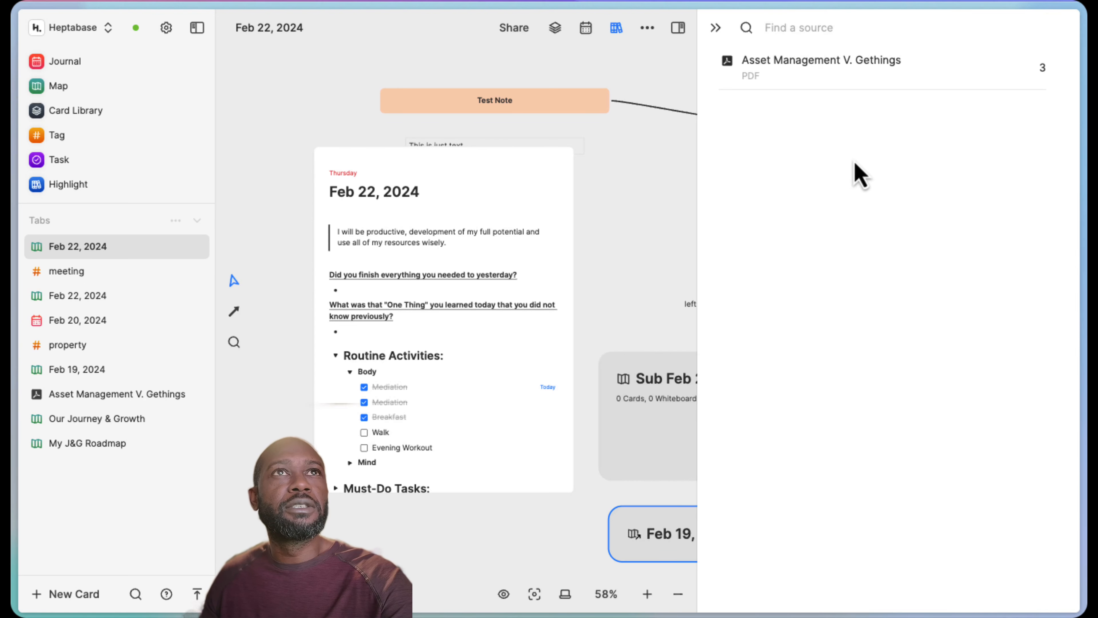
pyautogui.click(903, 78)
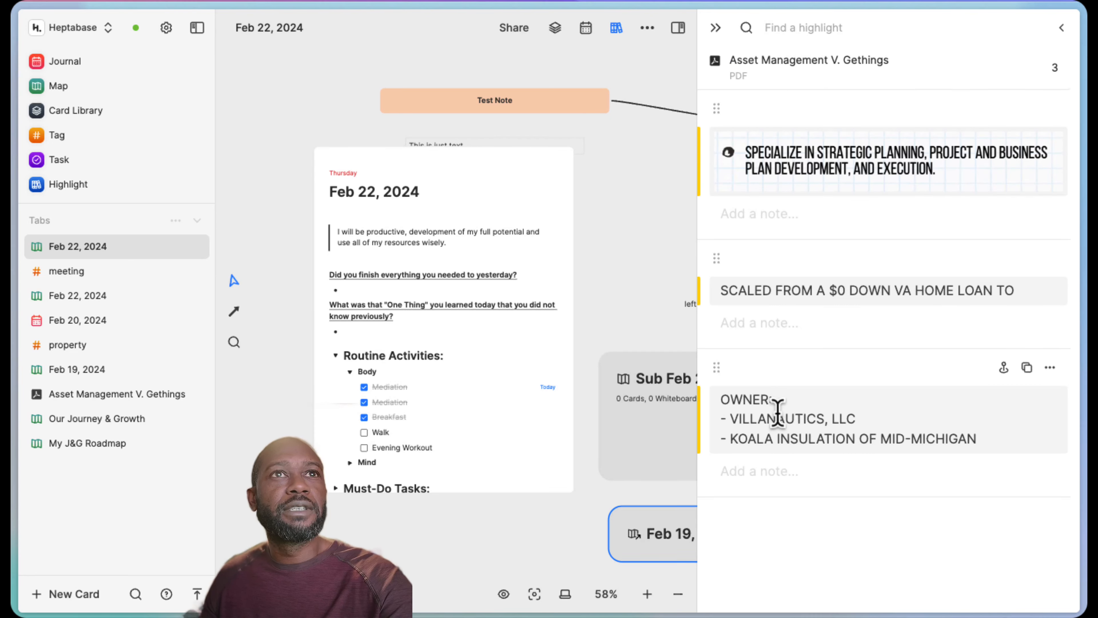
pyautogui.moveTo(726, 376); pyautogui.dragTo(353, 546)
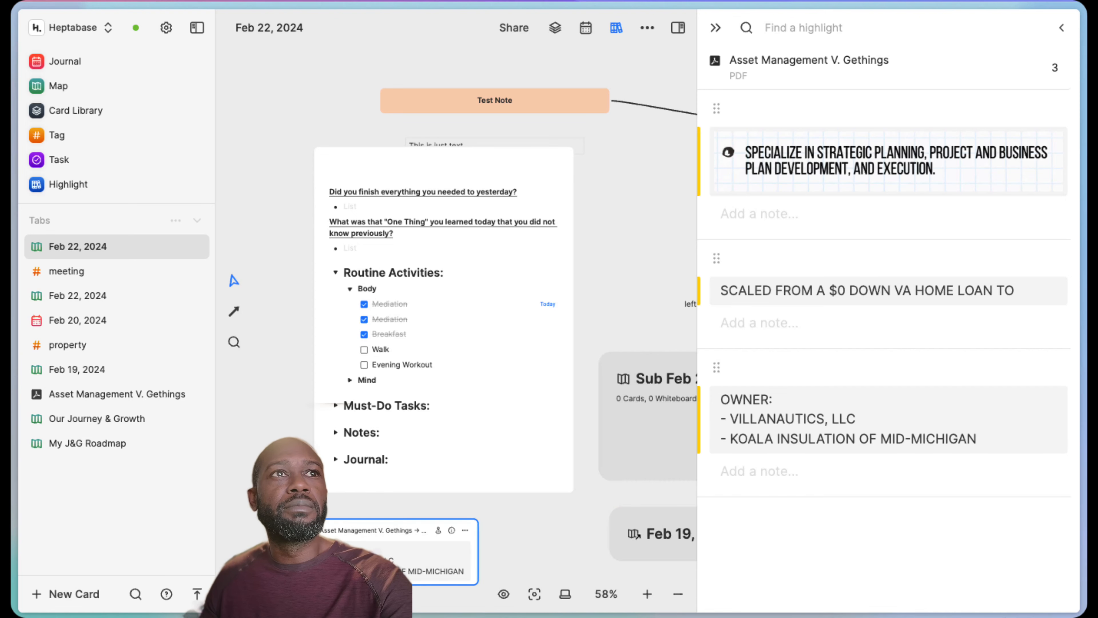
# Locate the placed highlight's source in the asset management PDF beside the whiteboard, and collapse the PDF.
pyautogui.click(438, 530)
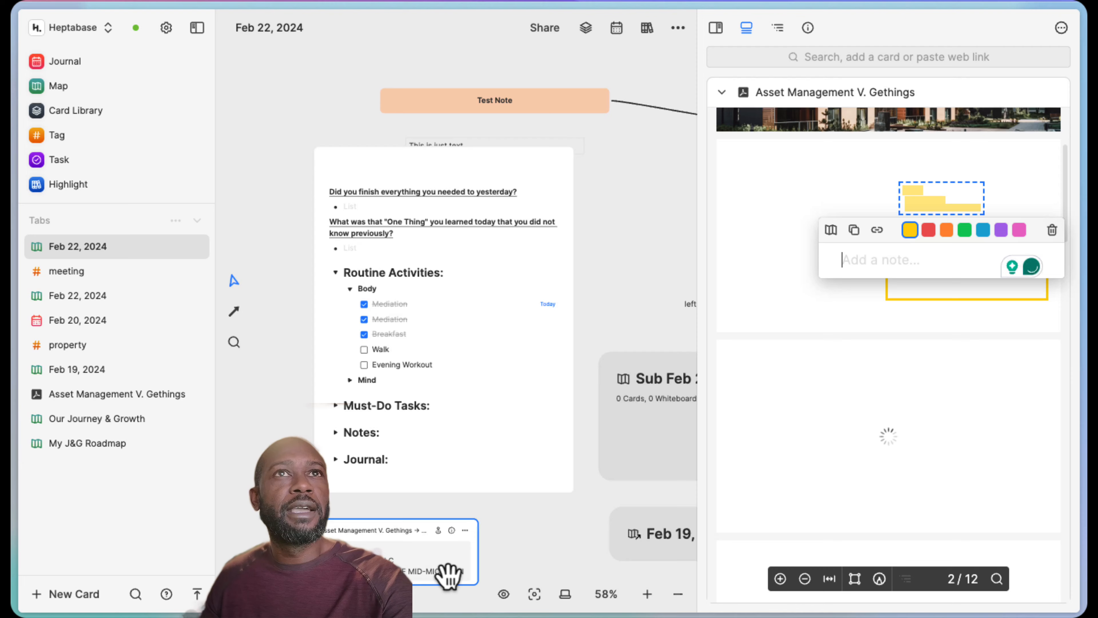
pyautogui.click(773, 242)
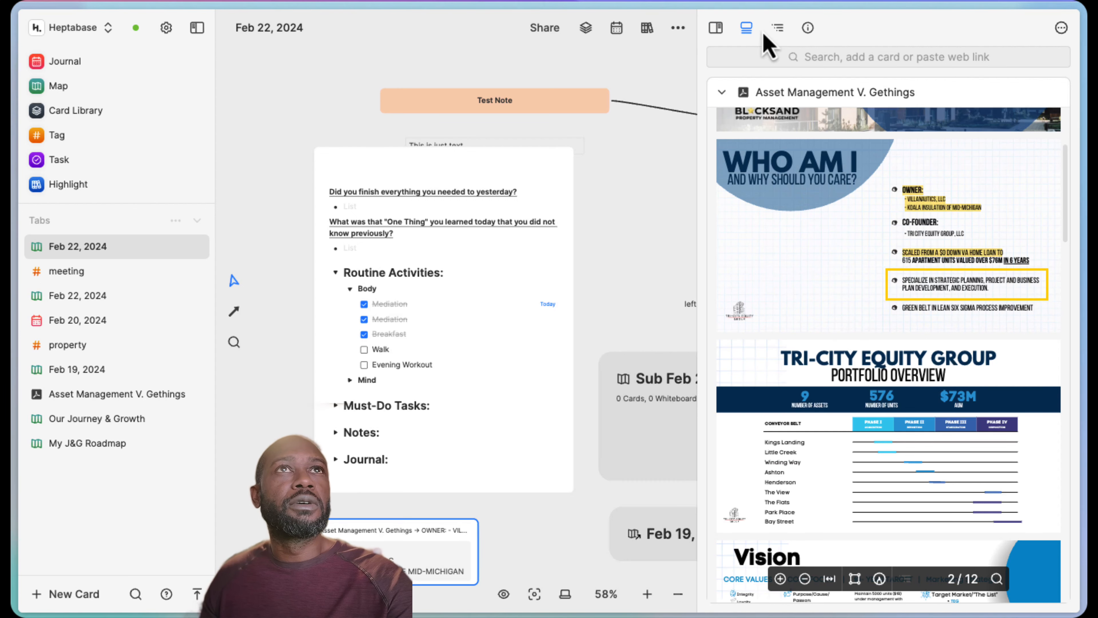
pyautogui.click(730, 99)
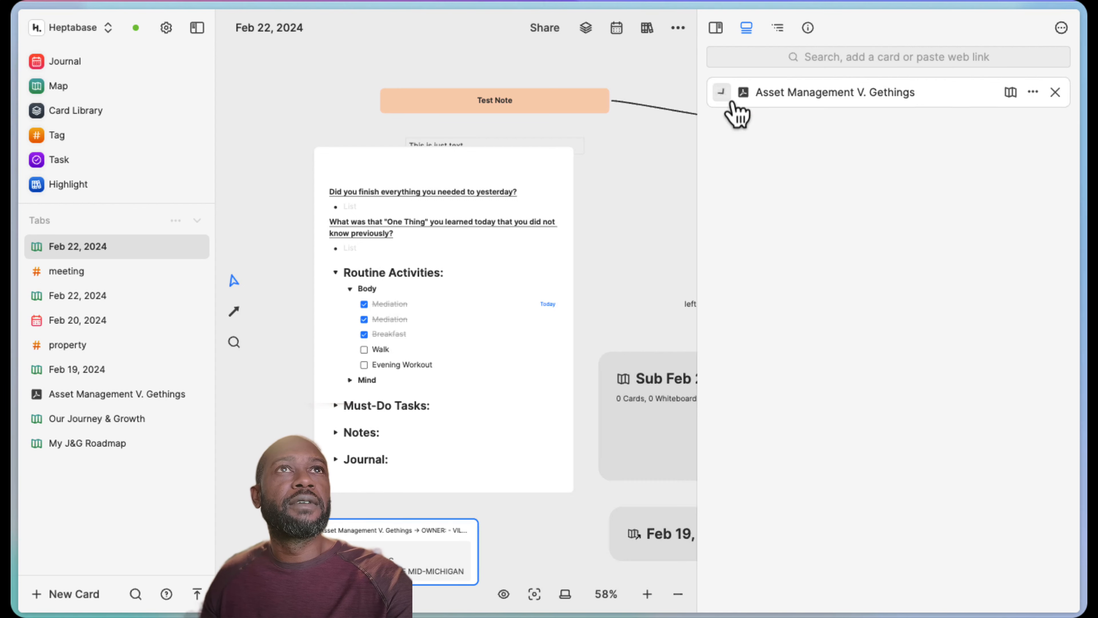
# Open the "Thought works as the connecting link" card beside the whiteboard and place its first paragraph on the whiteboard as a separate card.
pyautogui.click(851, 57)
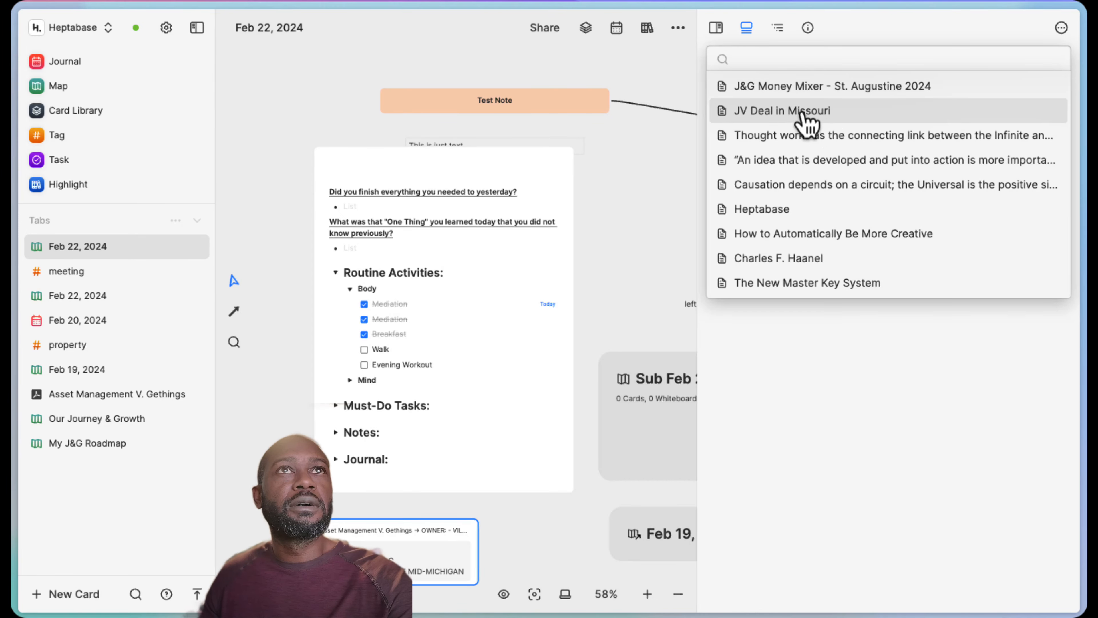
pyautogui.click(823, 141)
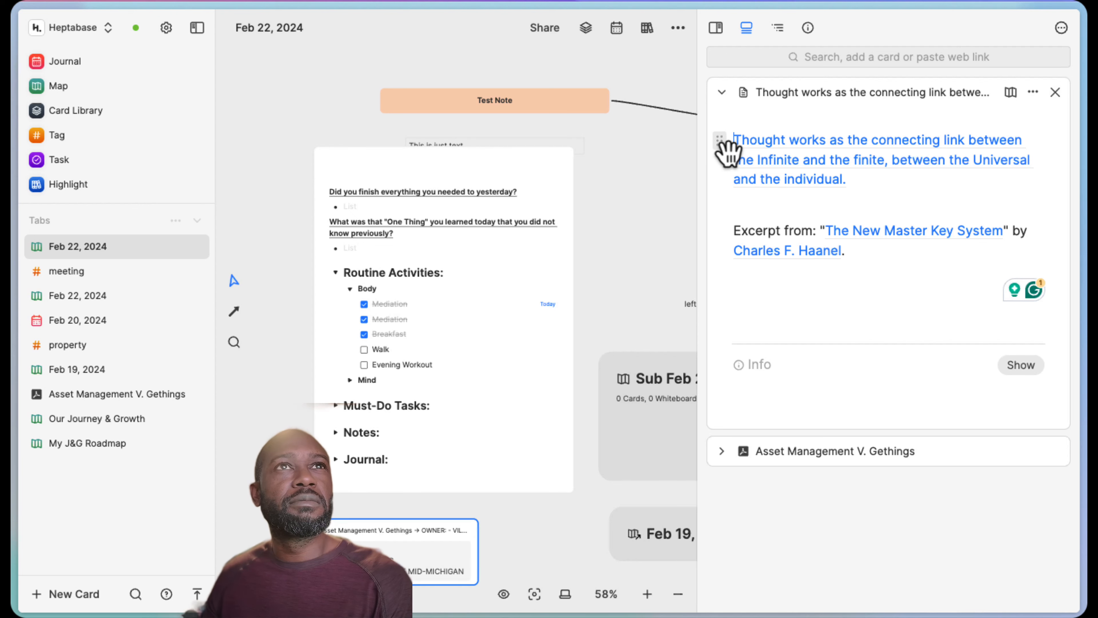
pyautogui.moveTo(727, 149); pyautogui.dragTo(631, 190)
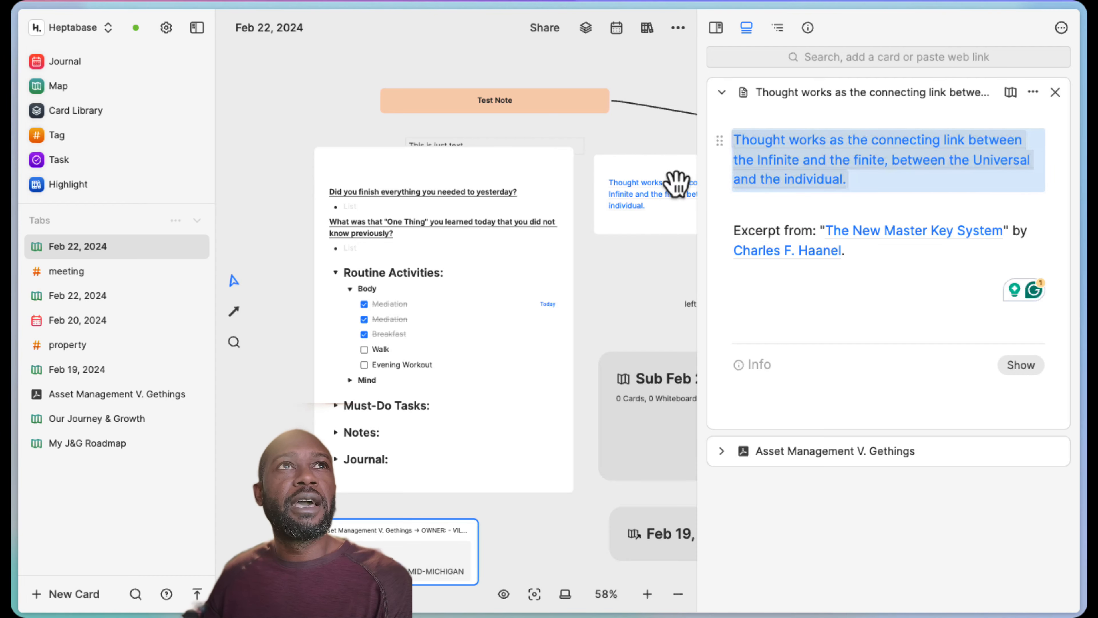
# Open the new quote card from the whiteboard and examine its info and backlinks.
pyautogui.moveTo(633, 270); pyautogui.dragTo(378, 295)
pyautogui.doubleClick(454, 221)
pyautogui.click(803, 279)
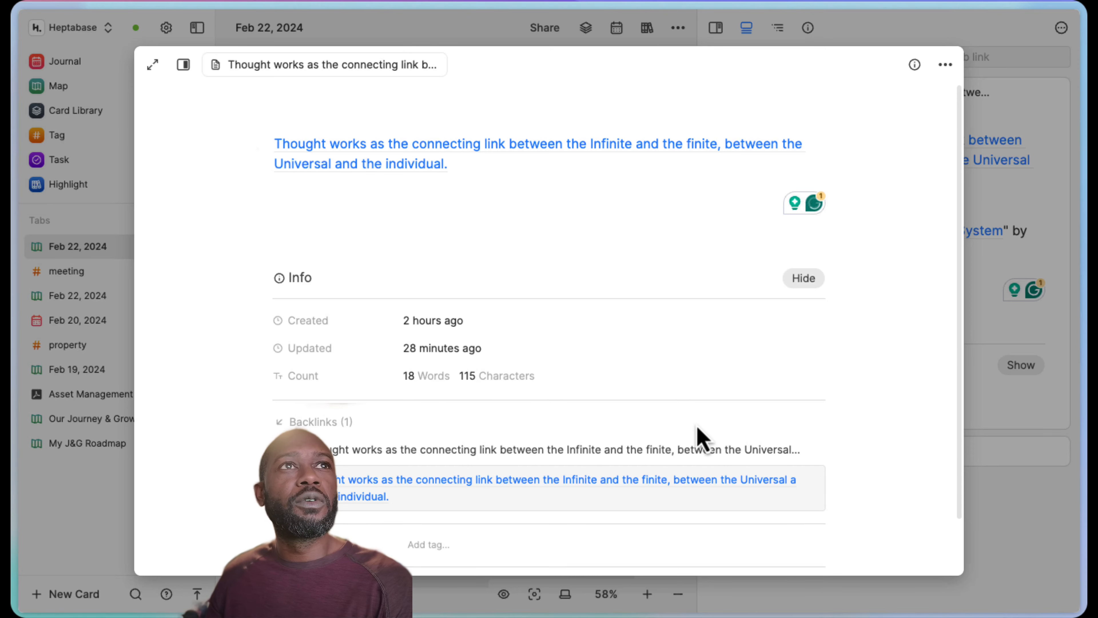
pyautogui.scroll(-2, 442, 422)
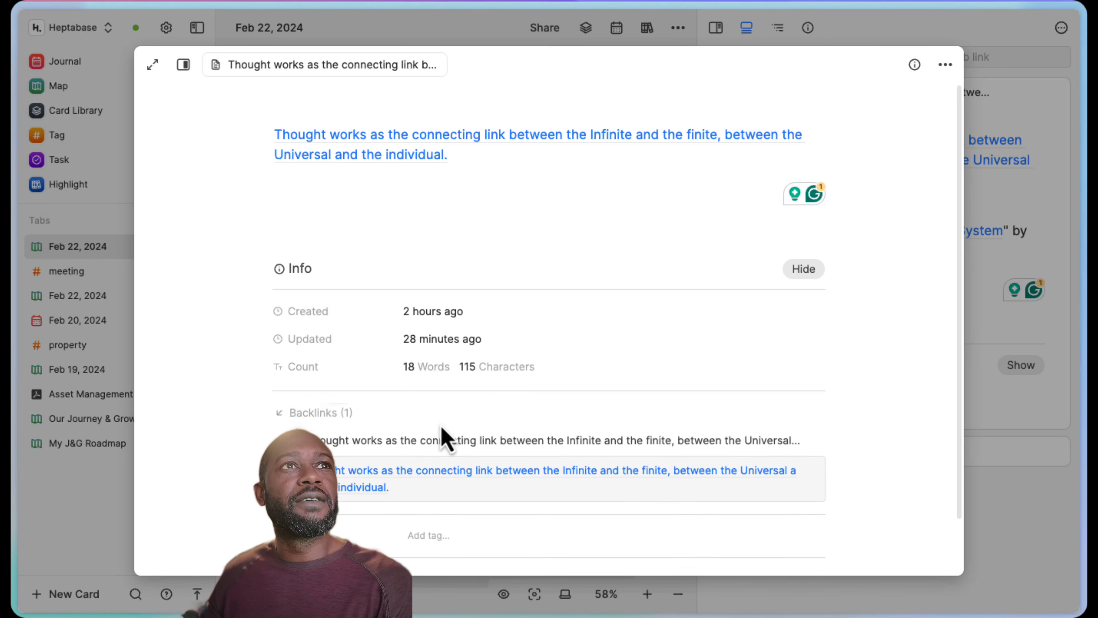
pyautogui.scroll(2, 442, 423)
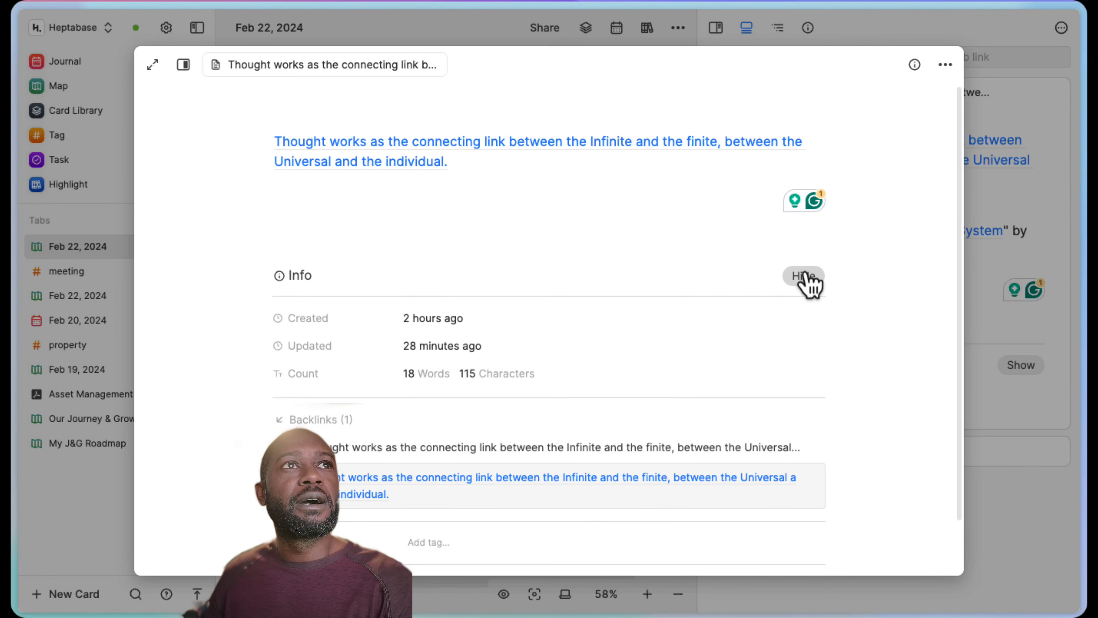
pyautogui.press('Escape')
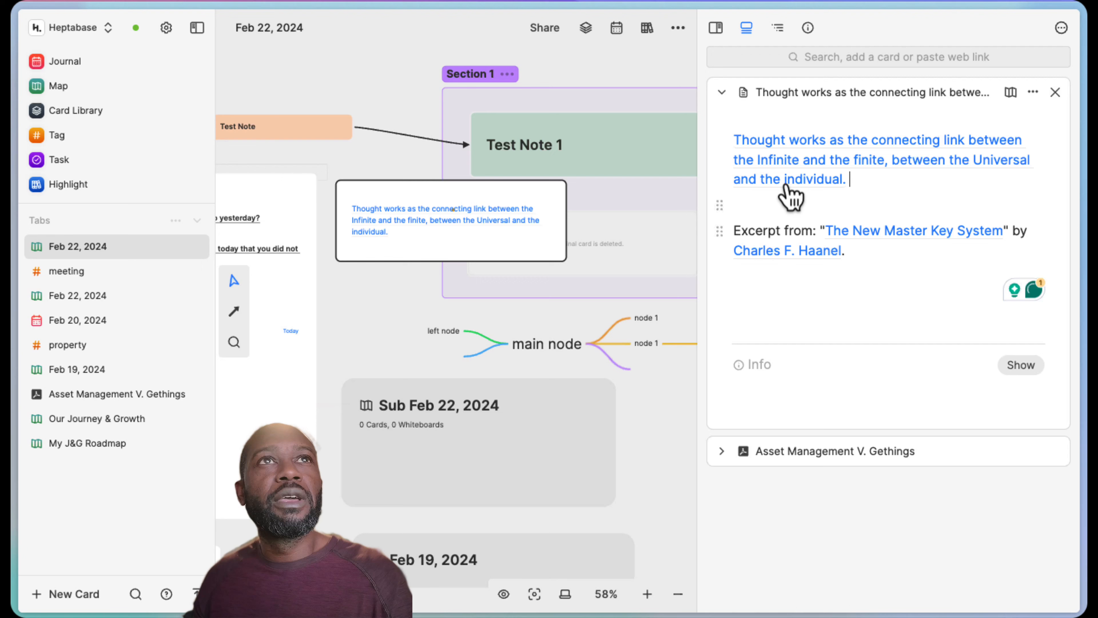
# Append "This is an edit." to the linked first paragraph in the original card beside the whiteboard.
pyautogui.click(720, 142)
pyautogui.press('Escape')
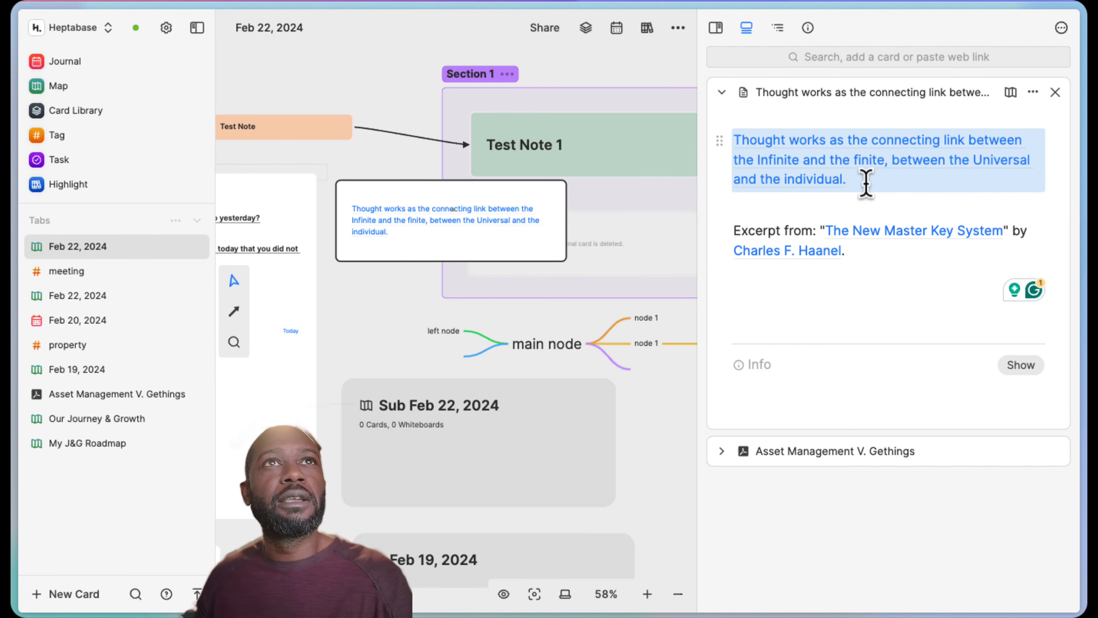
pyautogui.click(867, 179)
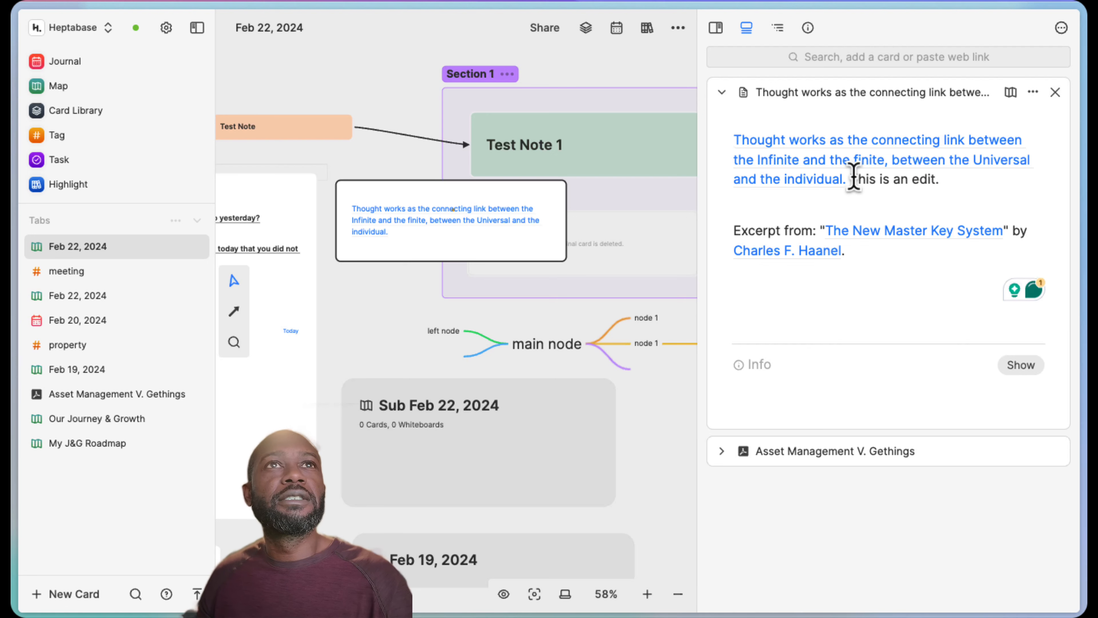
# Add a blank line under the quote in the whiteboard card and move the card down over the mind map's left branch.
pyautogui.click(406, 247)
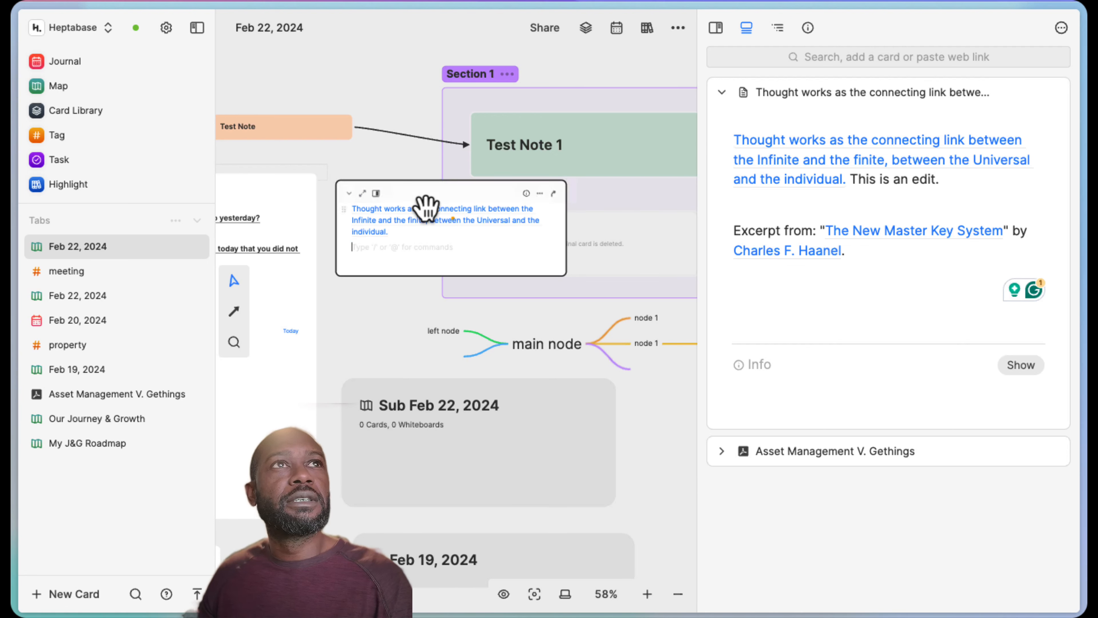
pyautogui.moveTo(441, 210); pyautogui.dragTo(436, 271)
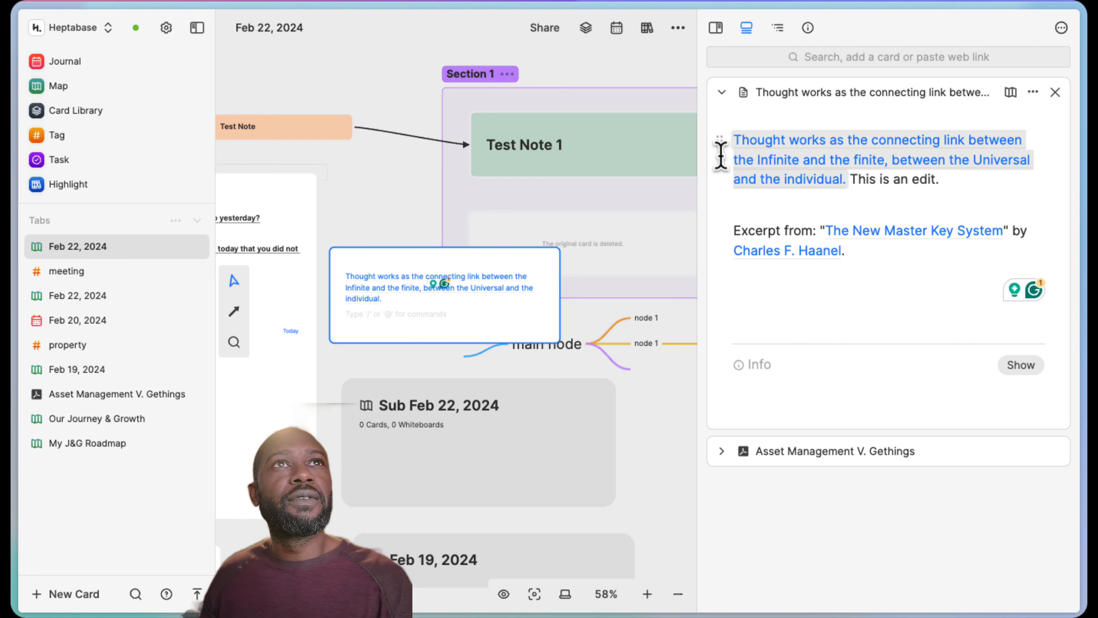
pyautogui.click(960, 181)
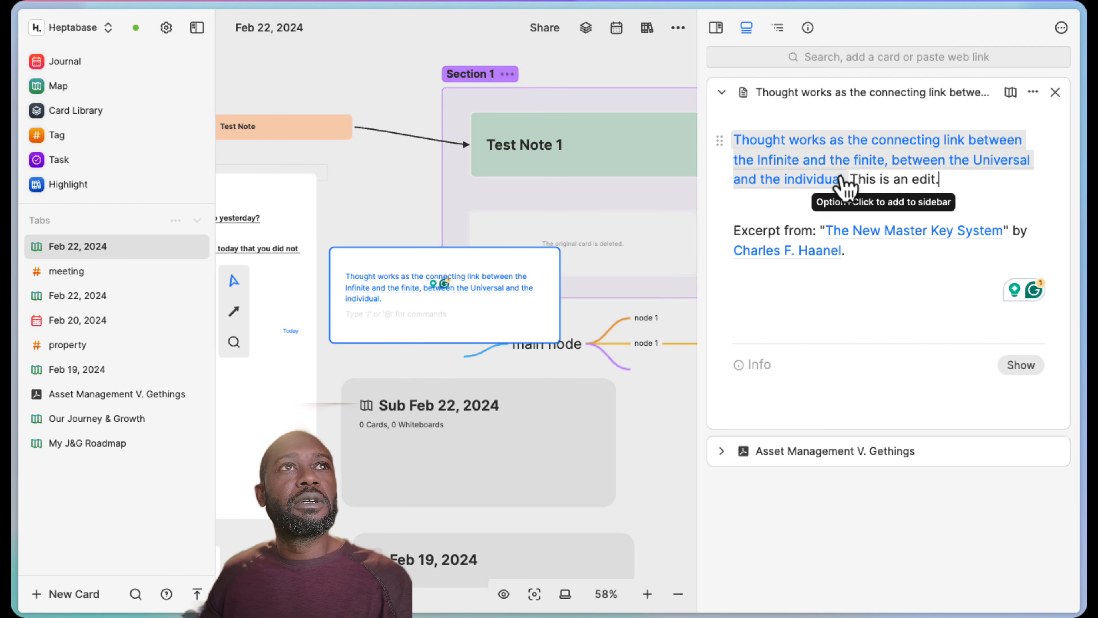
# Append "This is another edit." to the whiteboard card's quote and add "Edit second line." on the line below.
pyautogui.click(400, 305)
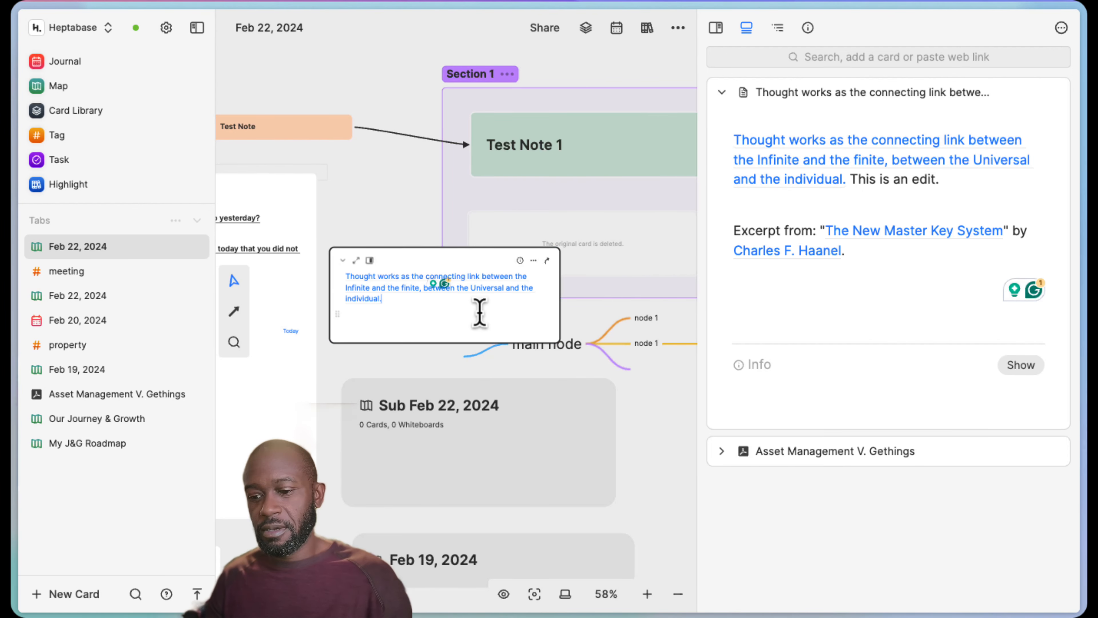
pyautogui.write('This')
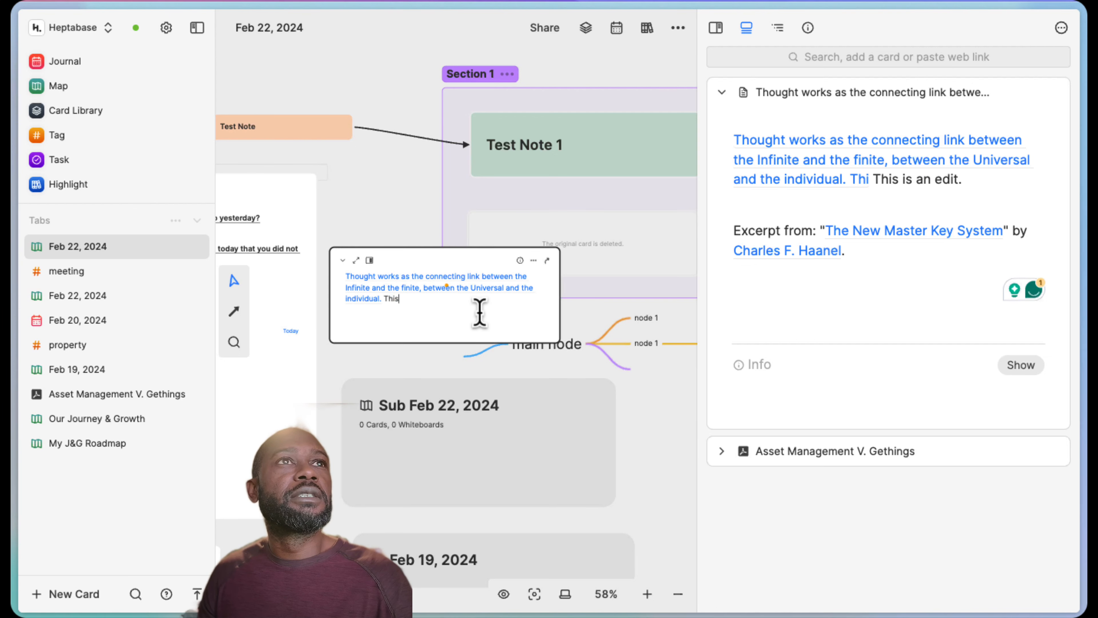
pyautogui.write(' is another ')
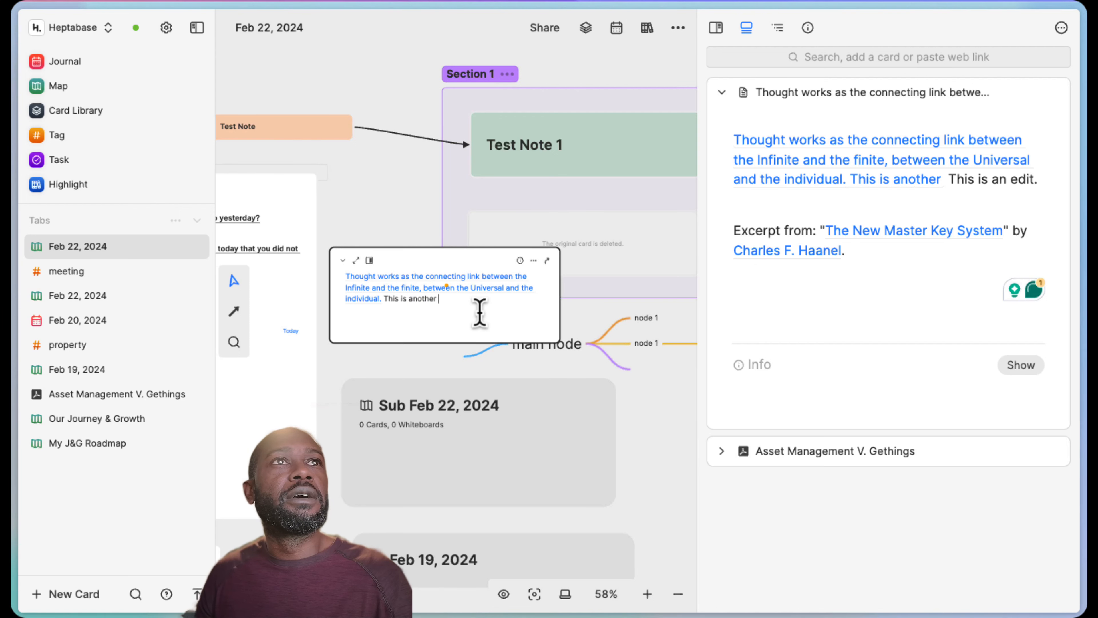
pyautogui.write('edit.')
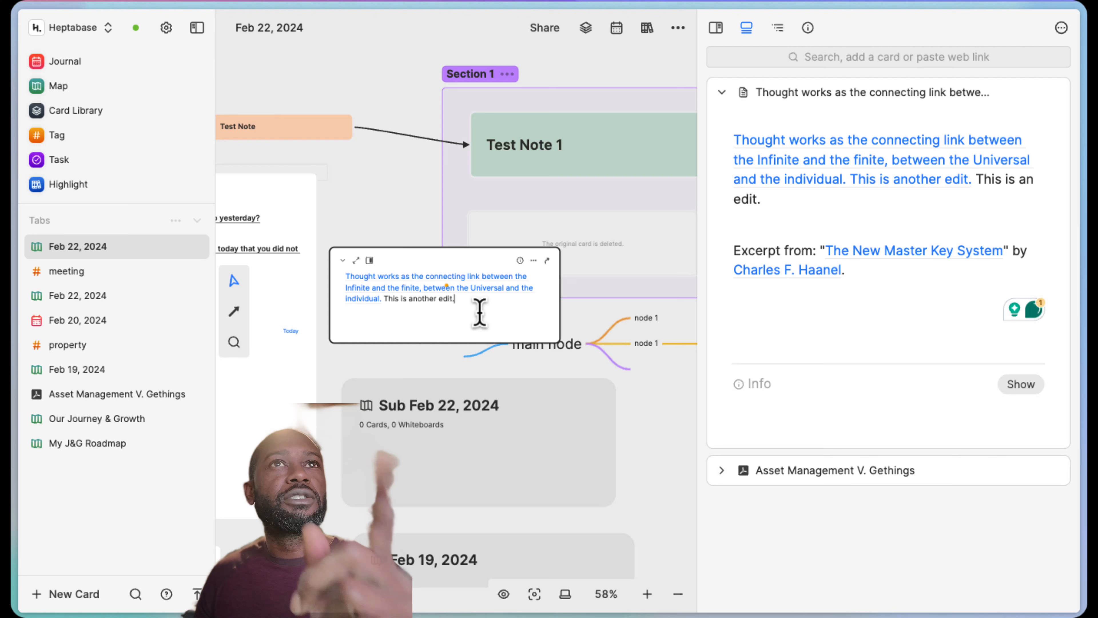
pyautogui.click(439, 329)
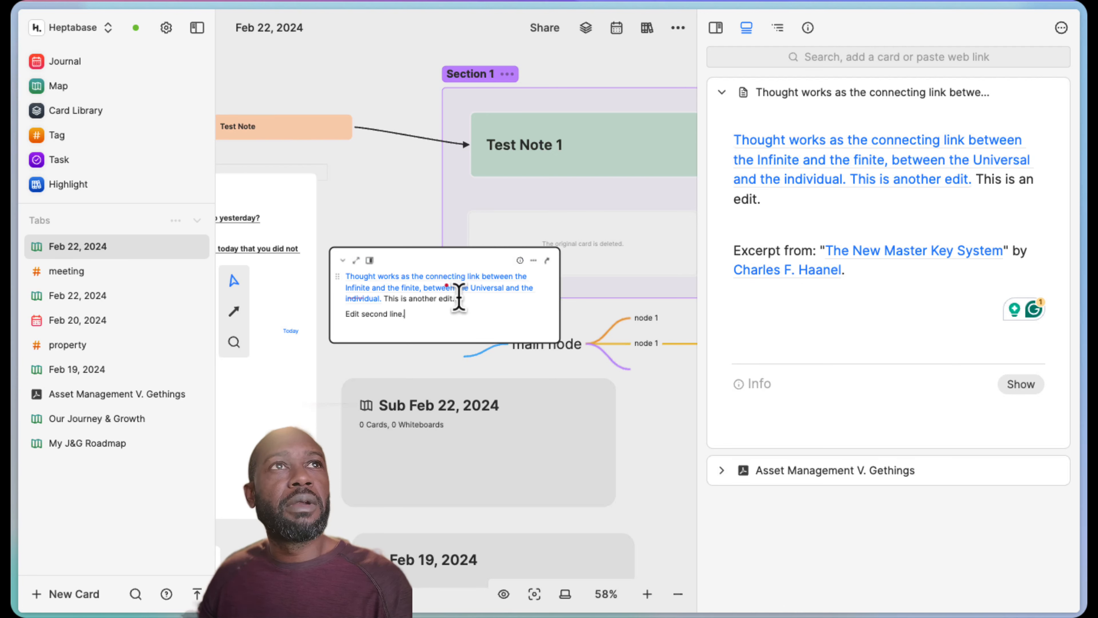
pyautogui.click(460, 299)
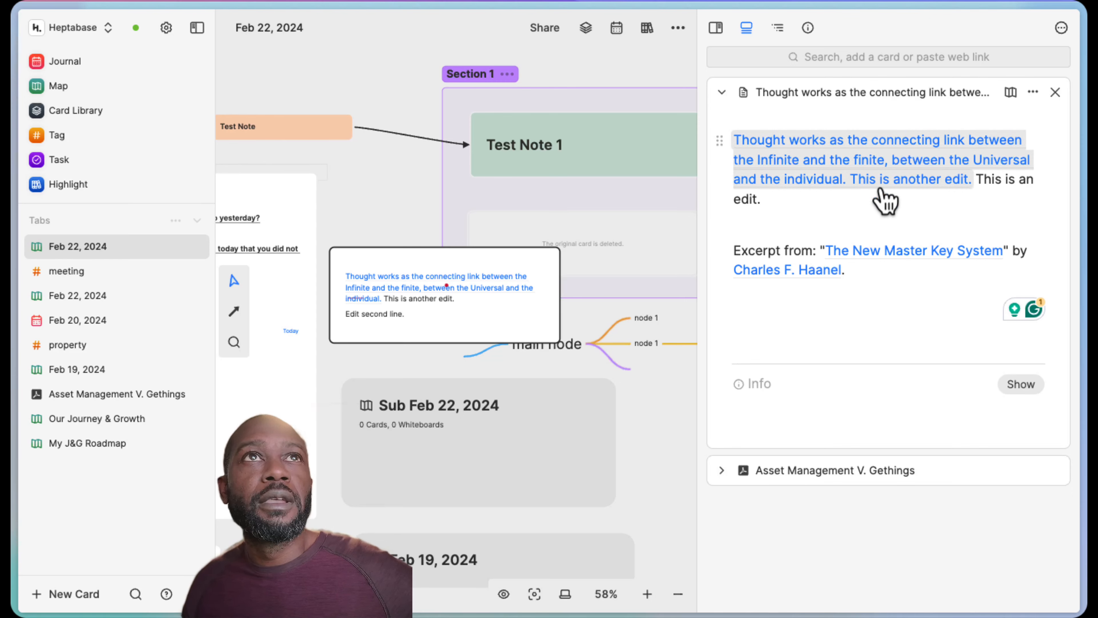
pyautogui.click(721, 142)
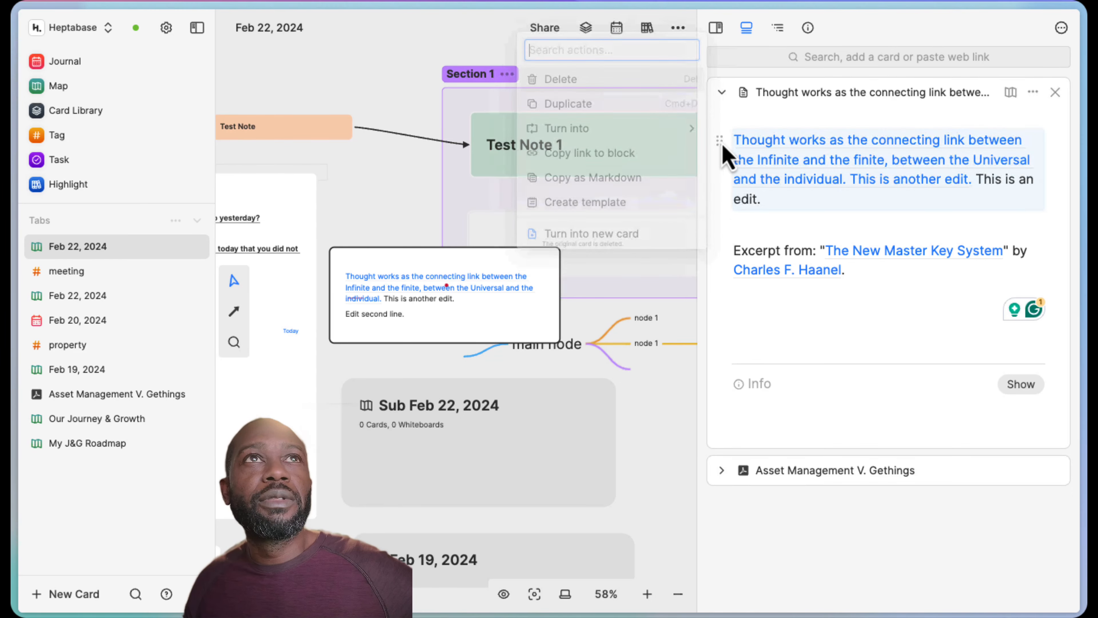
pyautogui.press('Escape')
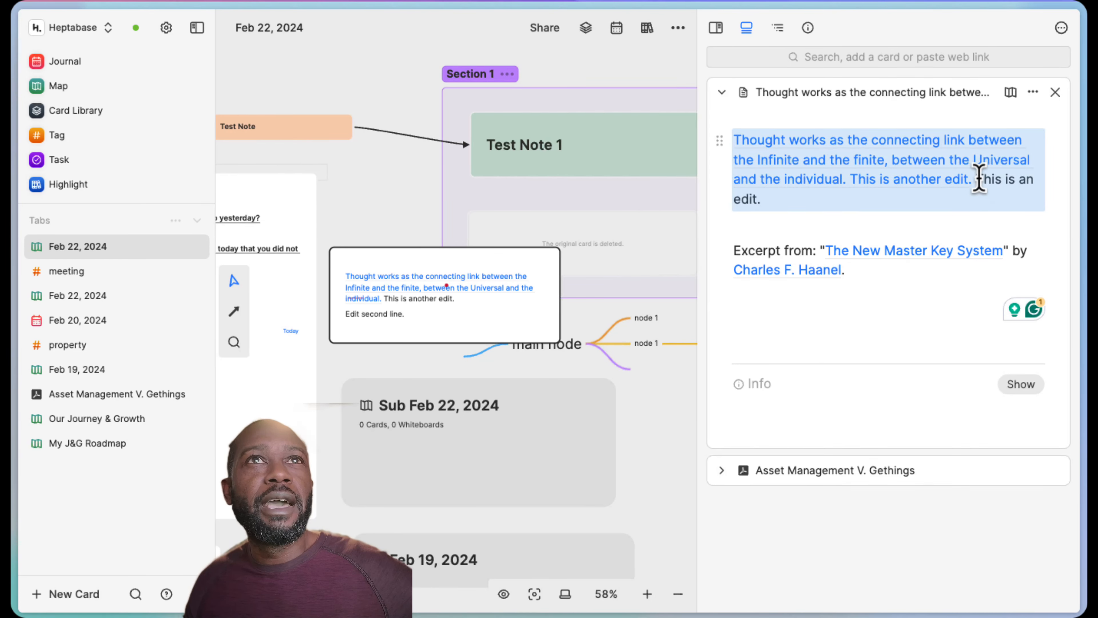
pyautogui.click(978, 179)
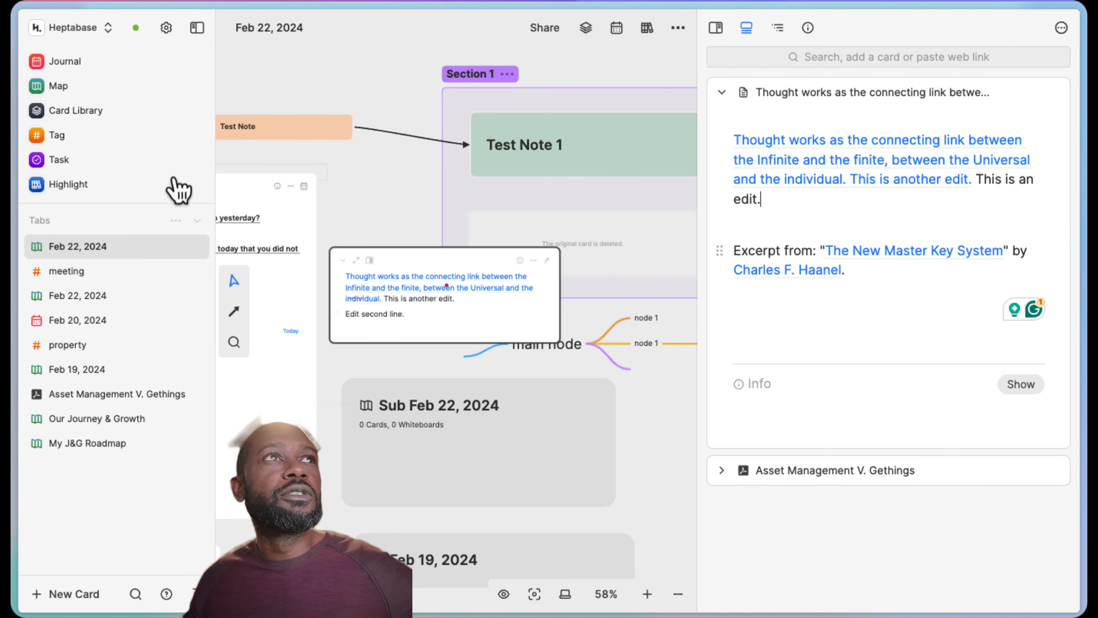
# Open the Feb 22, 2024 journal with the "Thought works as the connecting link" card beside it in the sidebar.
pyautogui.click(84, 67)
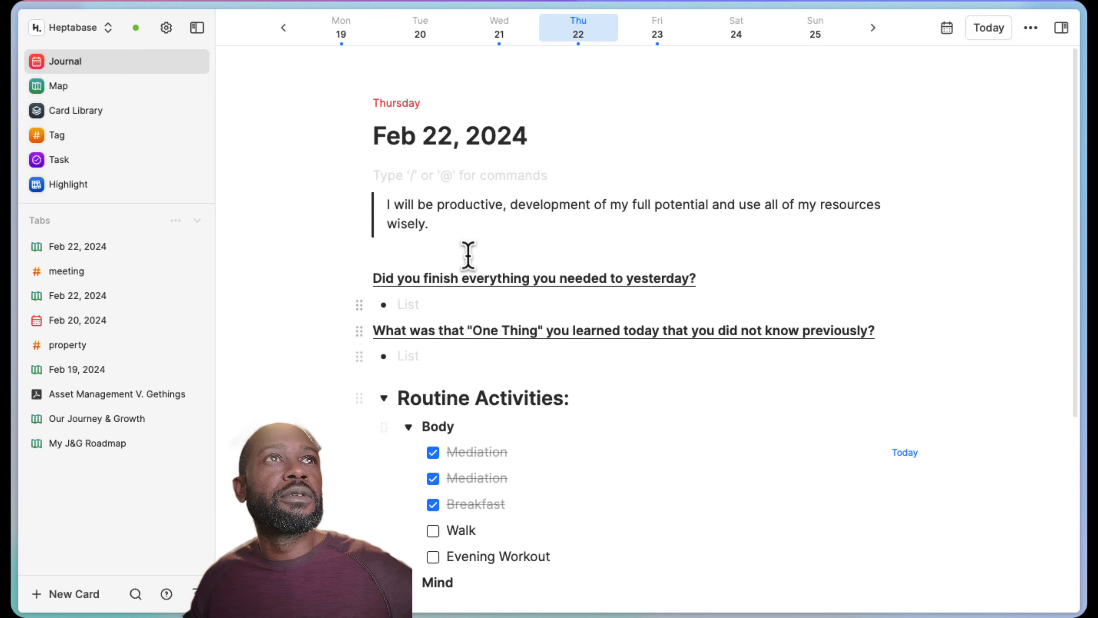
pyautogui.click(1061, 29)
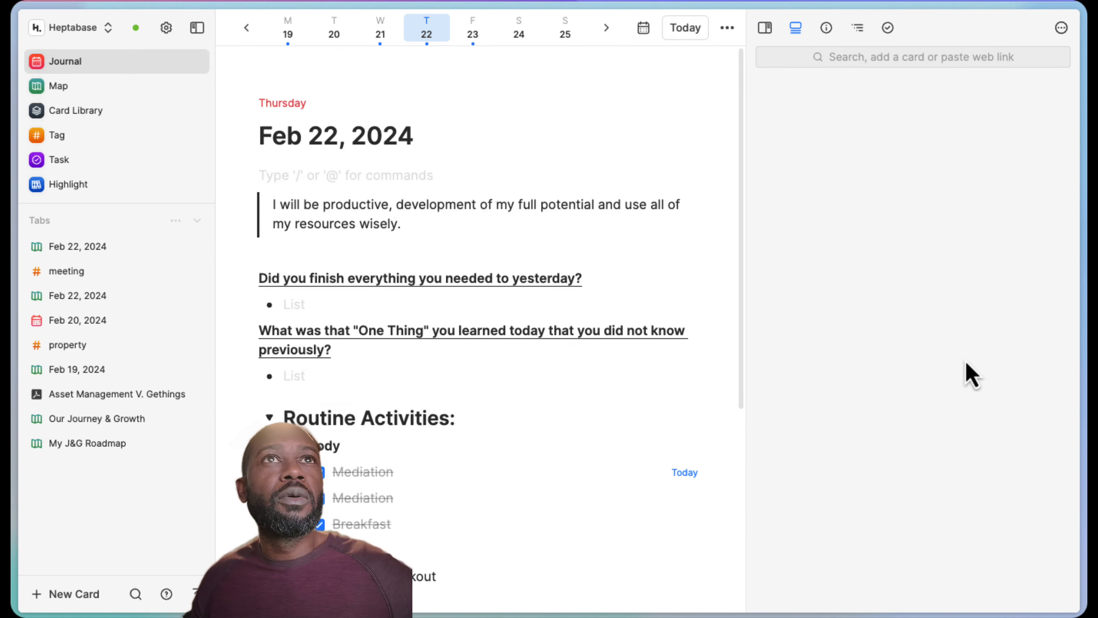
pyautogui.click(853, 60)
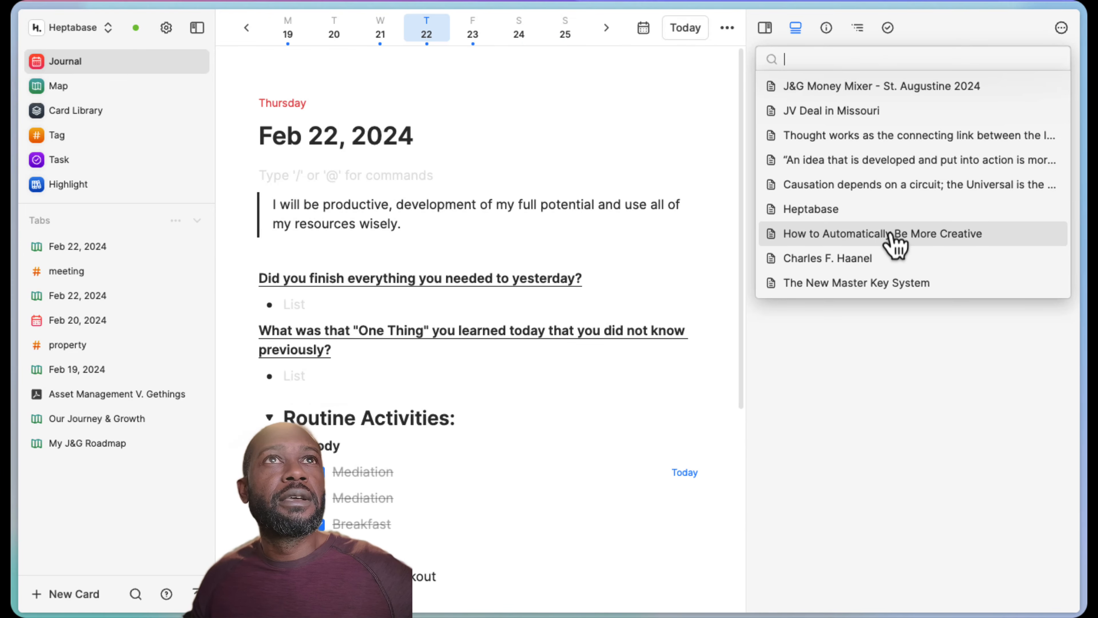
pyautogui.click(837, 140)
pyautogui.click(959, 214)
pyautogui.click(999, 200)
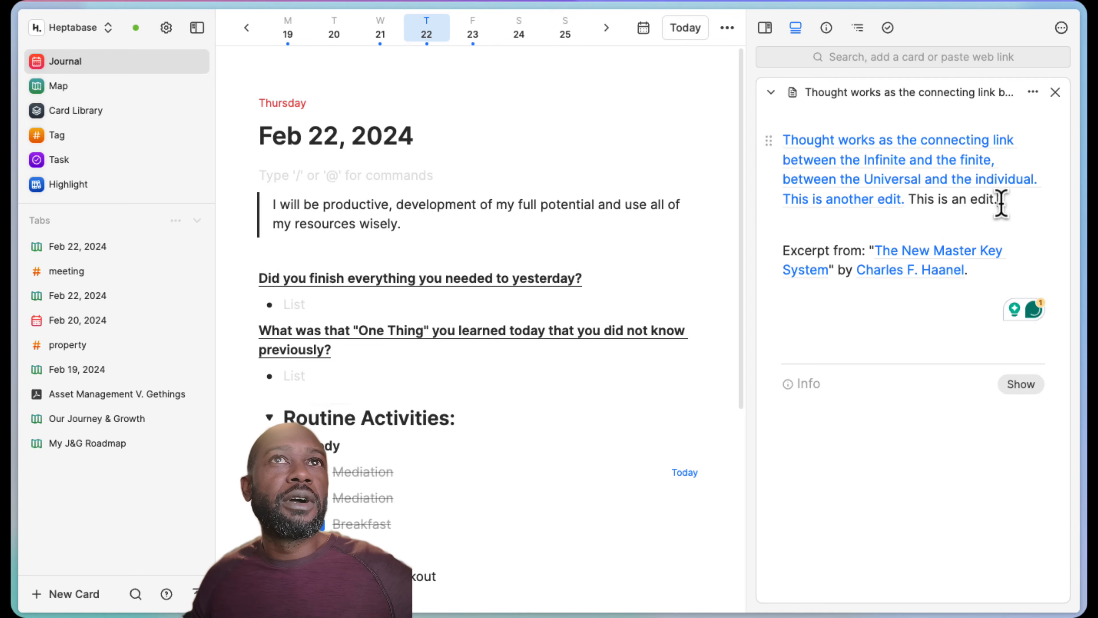
# Move the linked quote block from the sidebar card to the journal's empty first line and back to the card's start.
pyautogui.moveTo(768, 142); pyautogui.dragTo(402, 175)
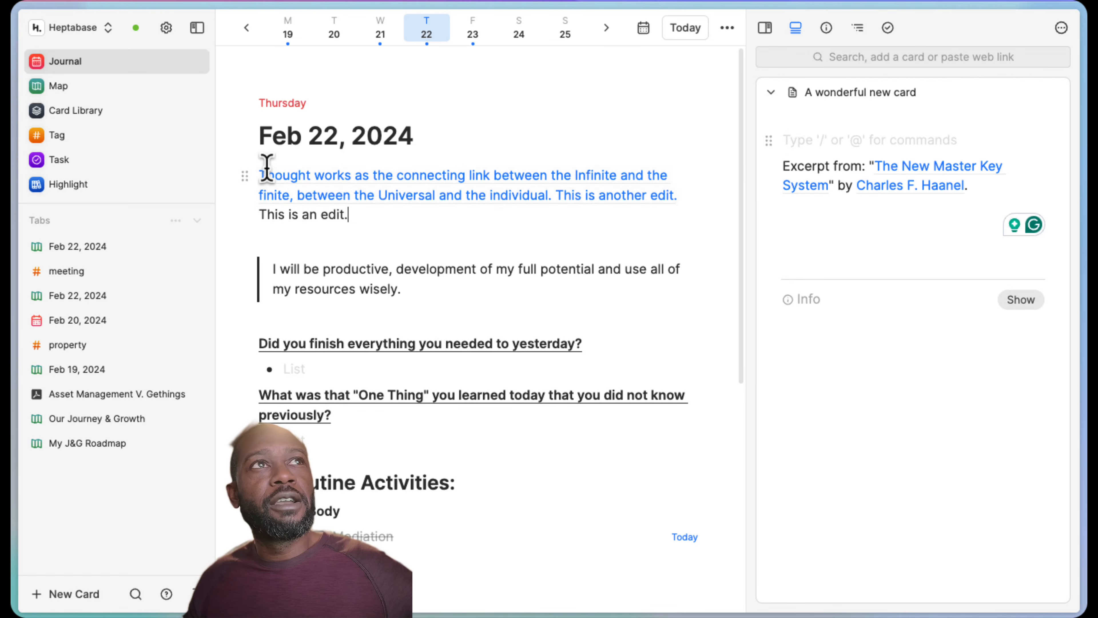
pyautogui.click(833, 140)
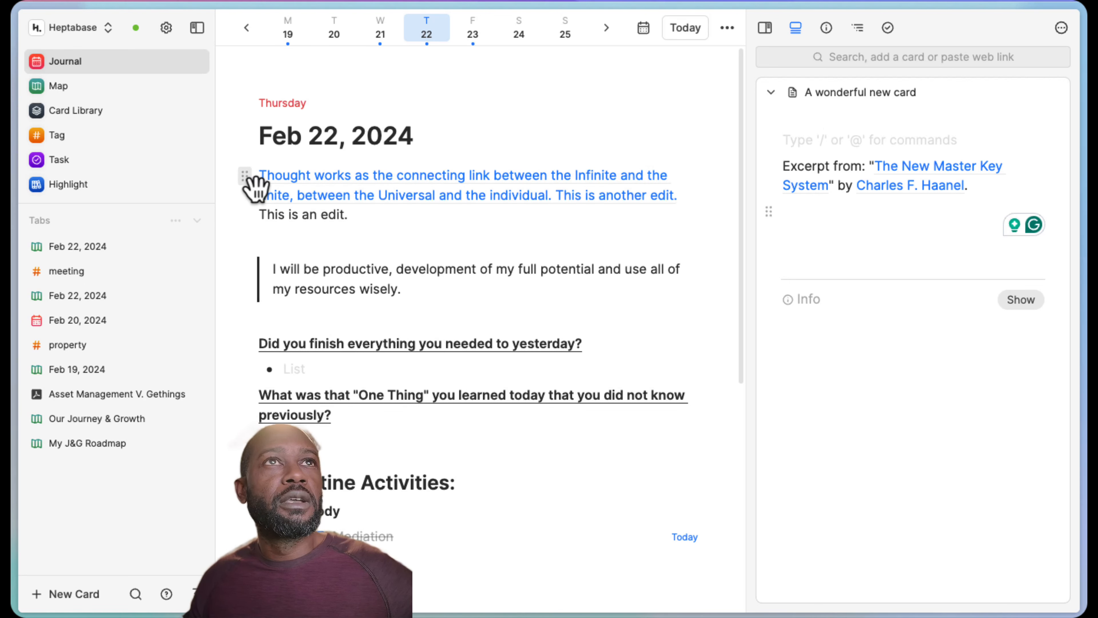
pyautogui.moveTo(255, 186); pyautogui.dragTo(793, 147)
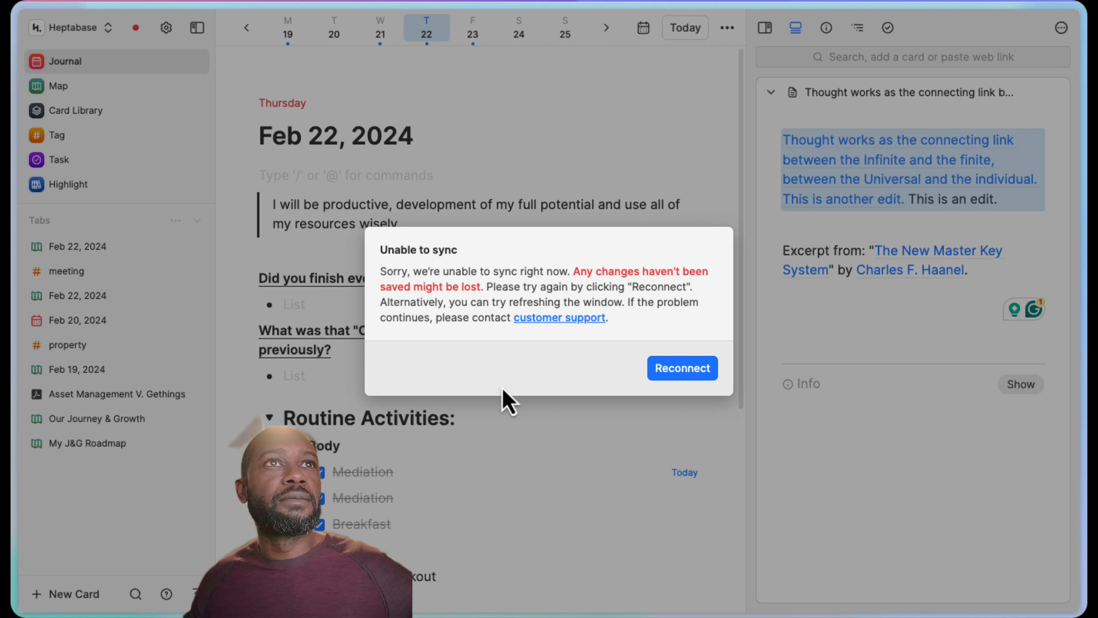
# Reconnect to the sync service from the sync error dialog, retrying until the journal is accessible.
pyautogui.click(688, 368)
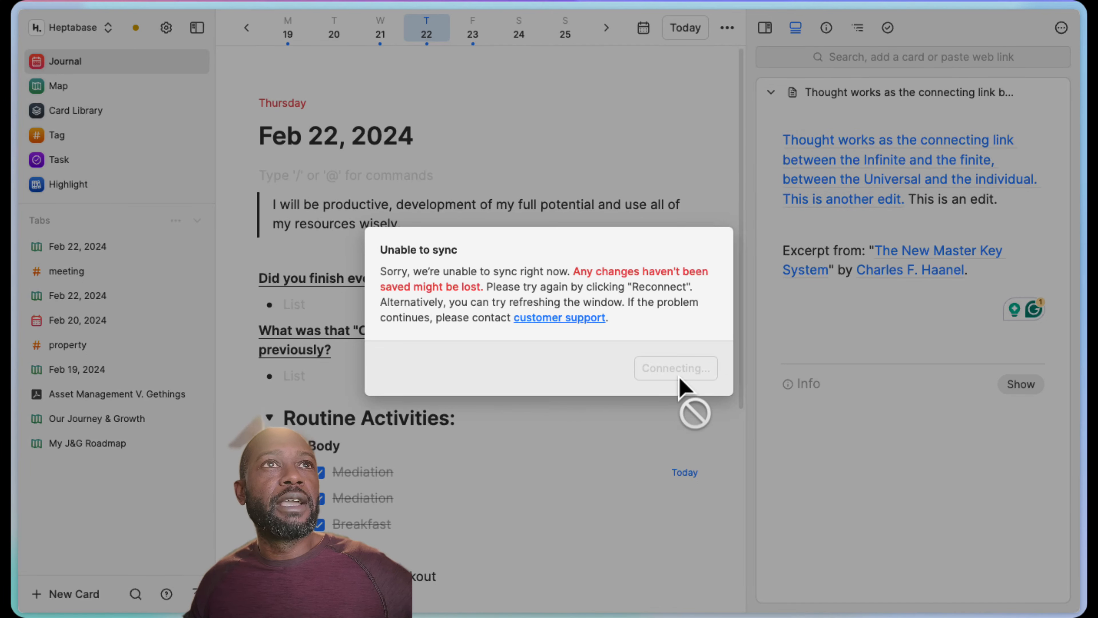
pyautogui.click(670, 375)
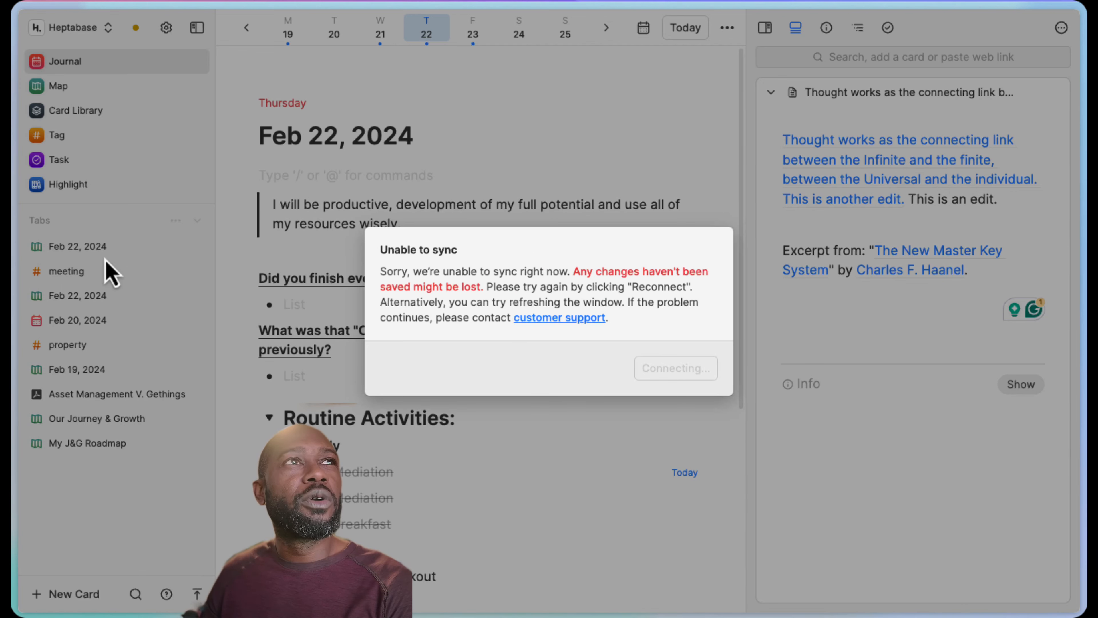
pyautogui.moveTo(32, 238)
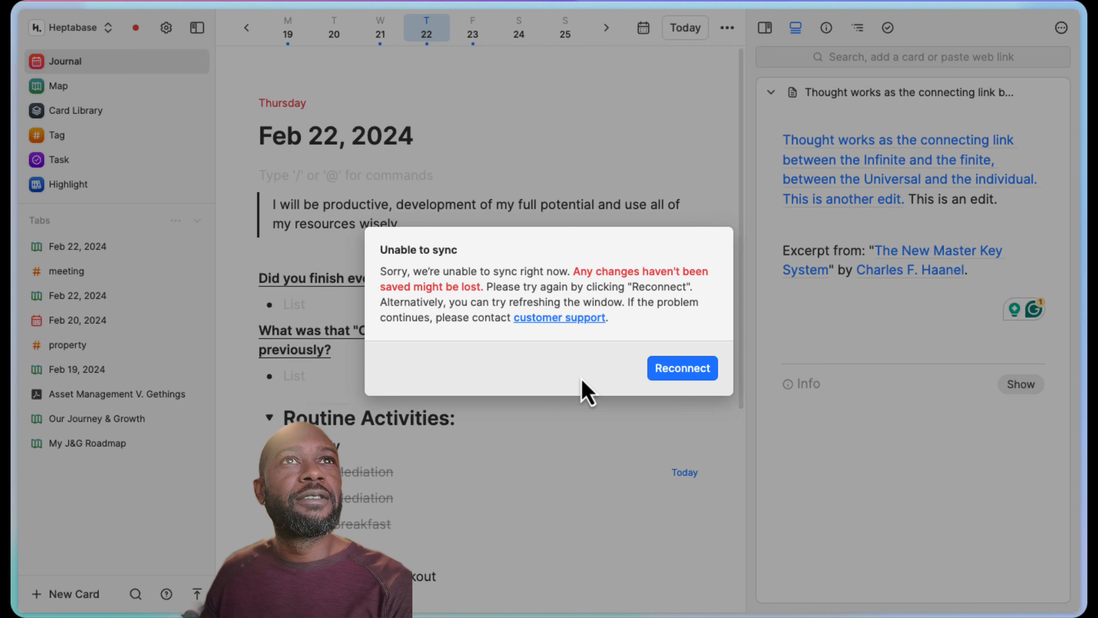
pyautogui.click(671, 377)
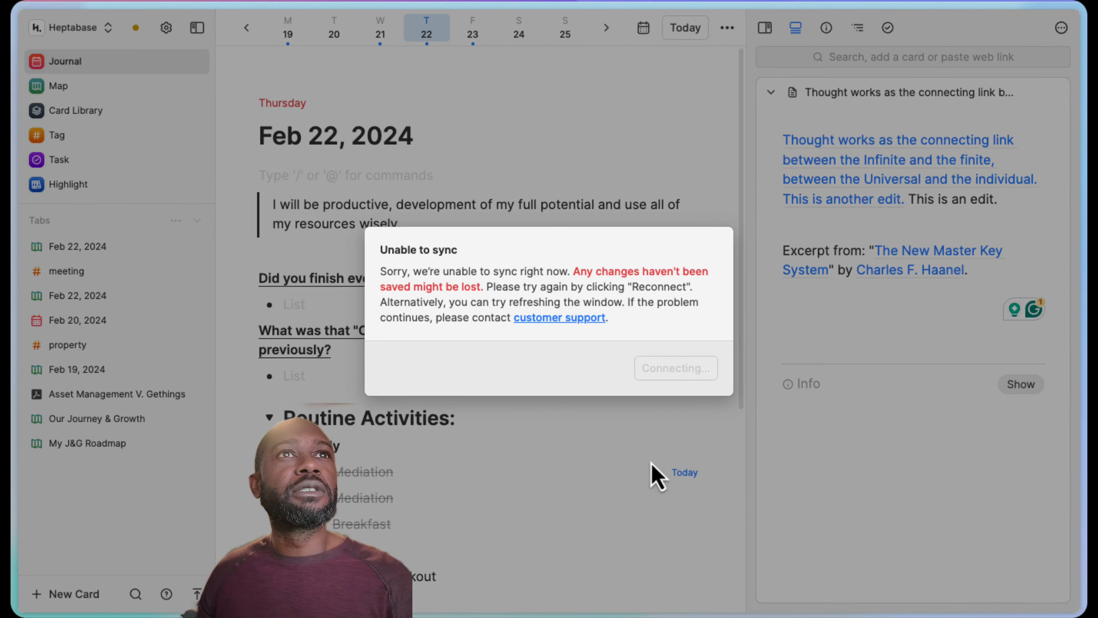
pyautogui.moveTo(19, 290)
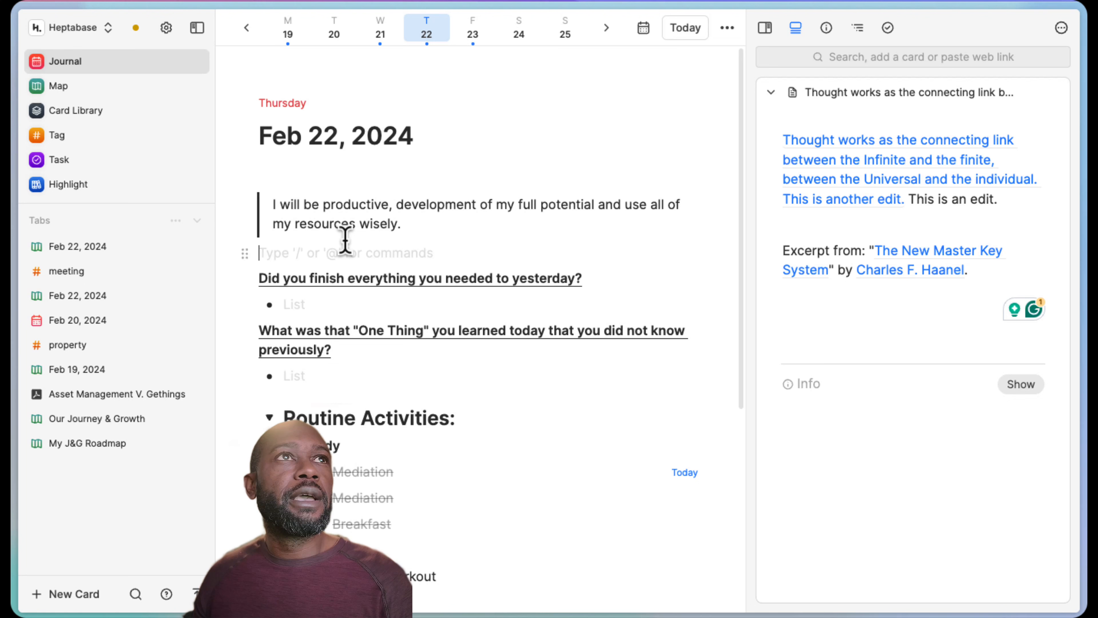
pyautogui.click(314, 173)
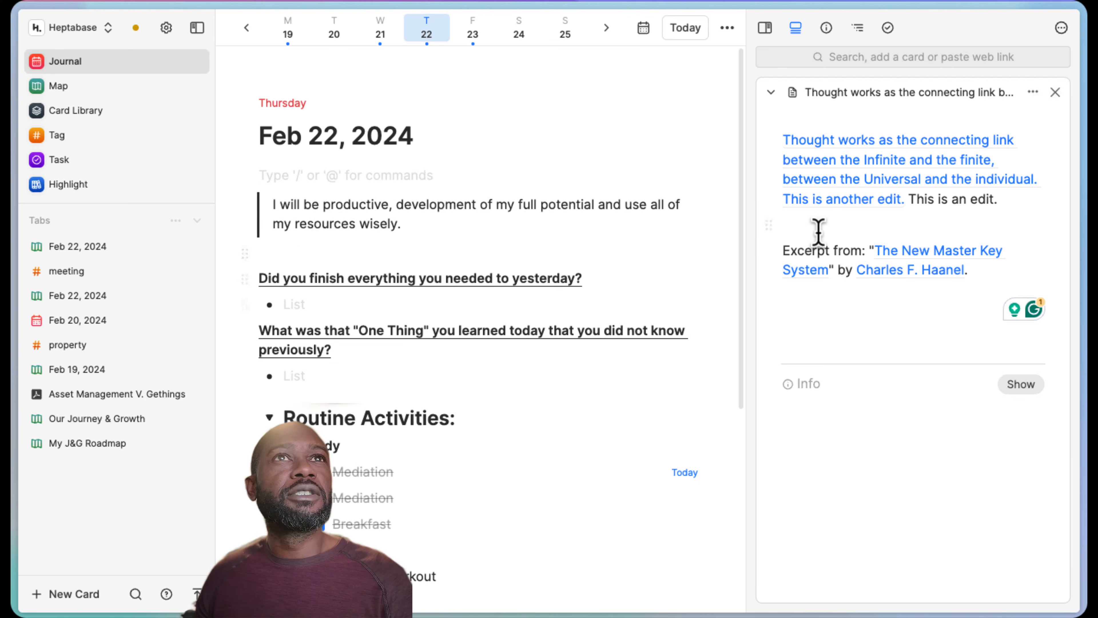
pyautogui.click(805, 220)
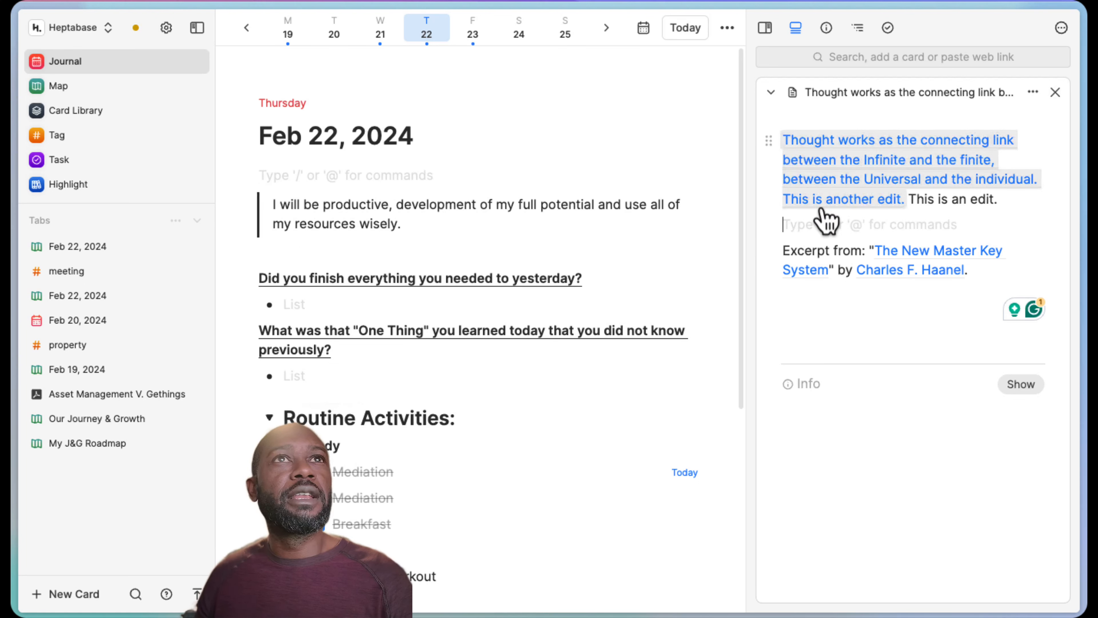
pyautogui.click(976, 208)
pyautogui.click(1006, 209)
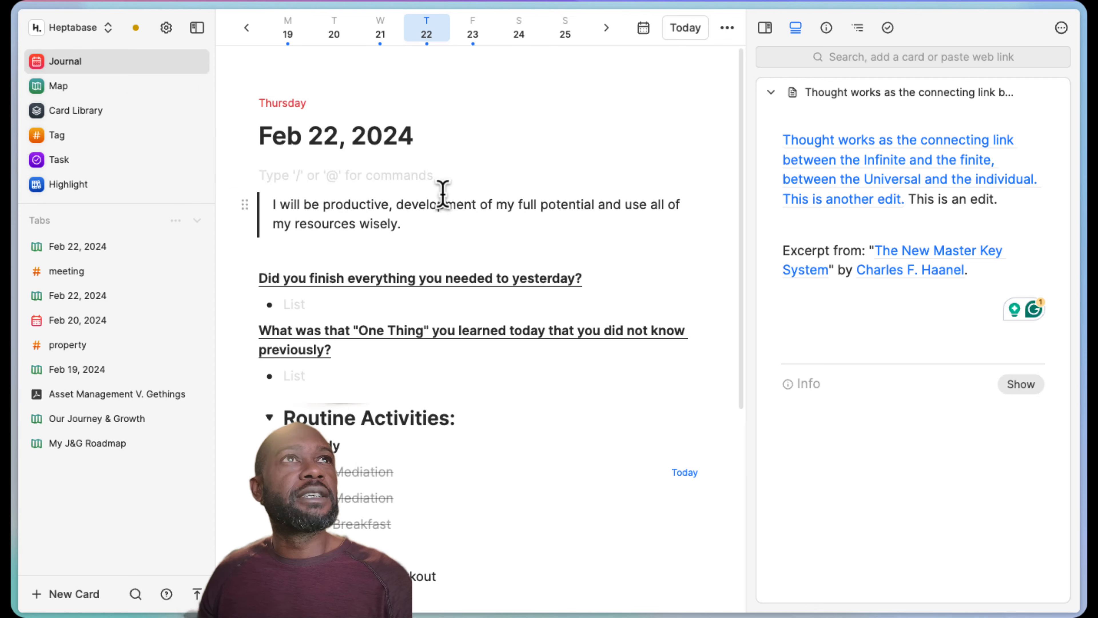
pyautogui.moveTo(138, 29)
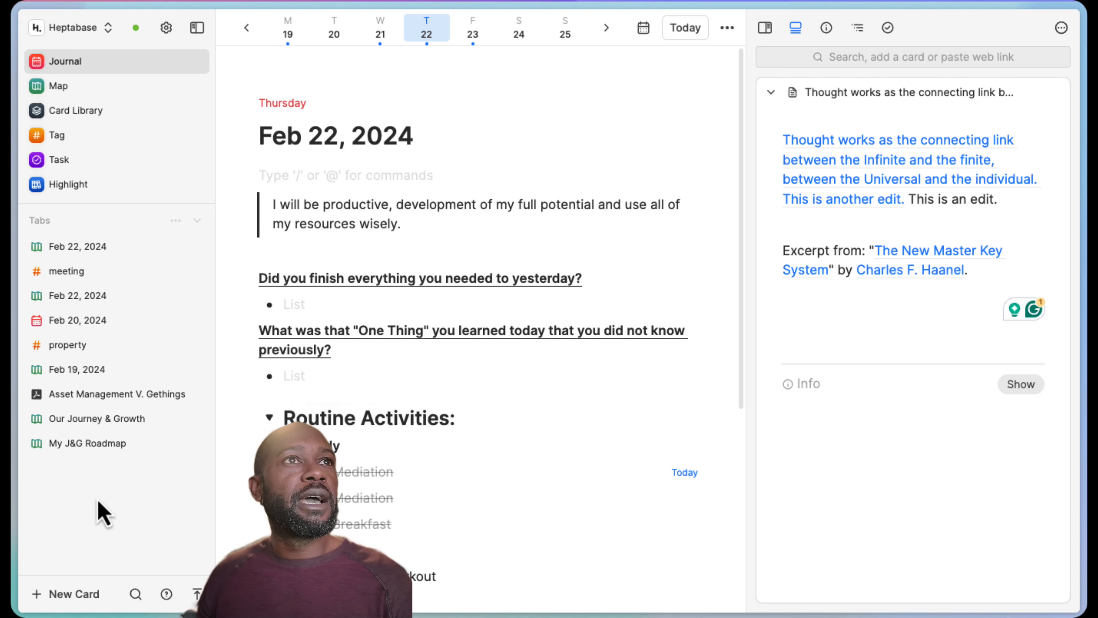
pyautogui.click(394, 252)
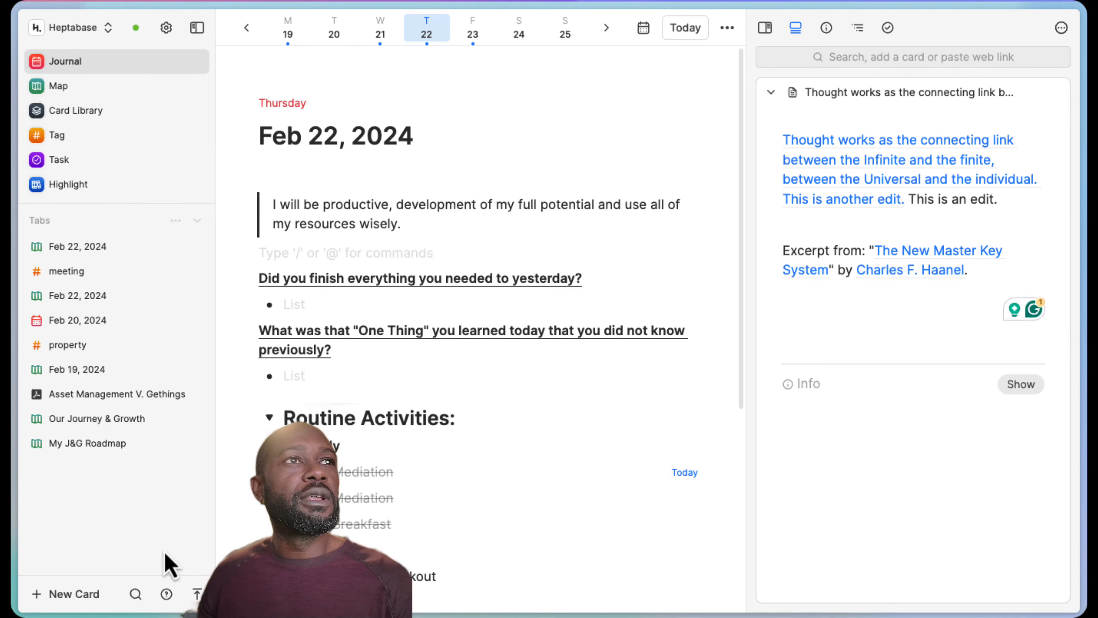
# Search the whole workspace for "dixie" and "dix", clear the query and close the search.
pyautogui.click(135, 594)
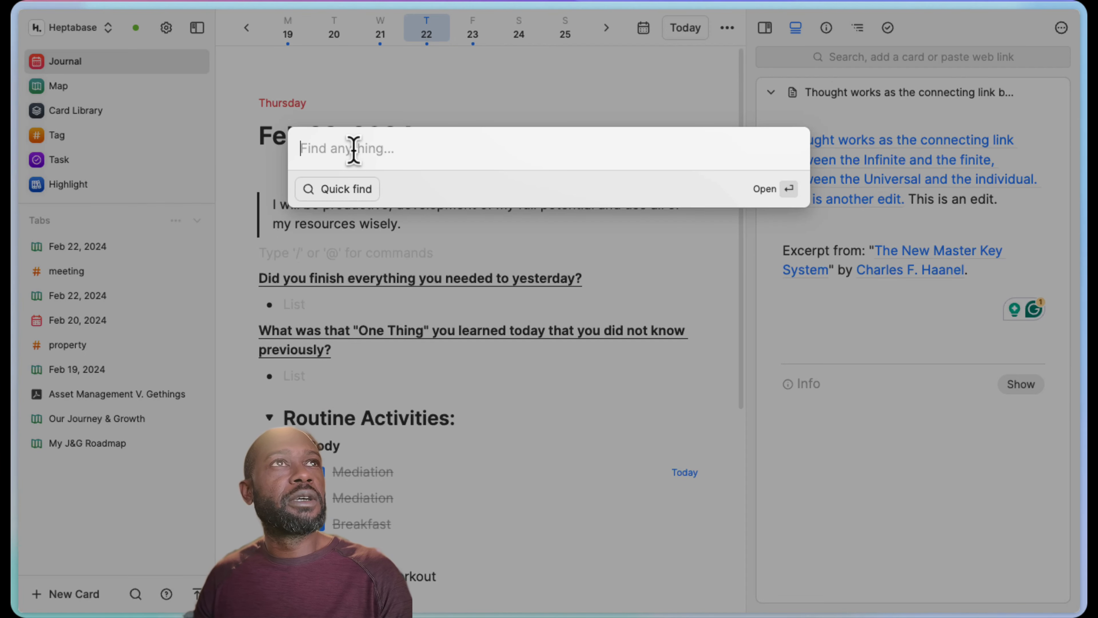
pyautogui.write('dixie')
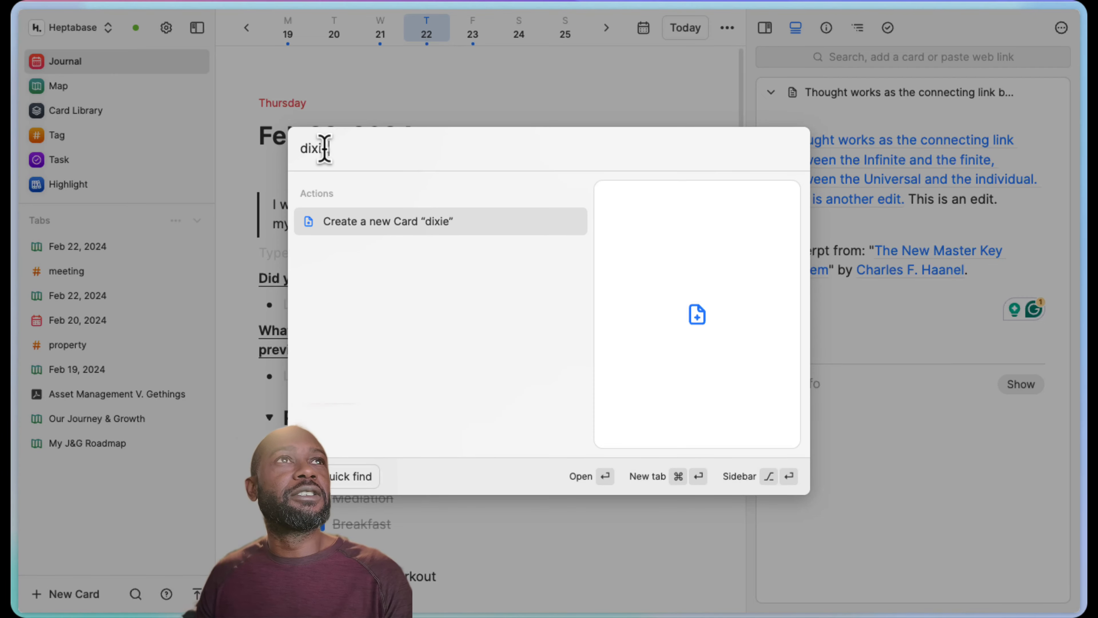
pyautogui.press('BackSpace')
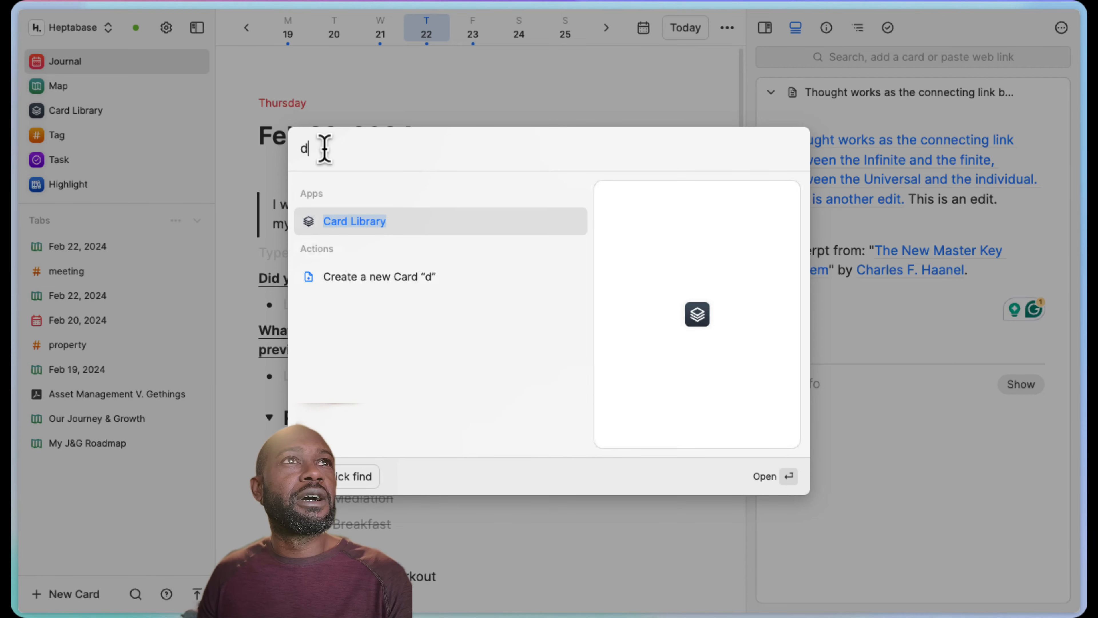
pyautogui.press('BackSpace')
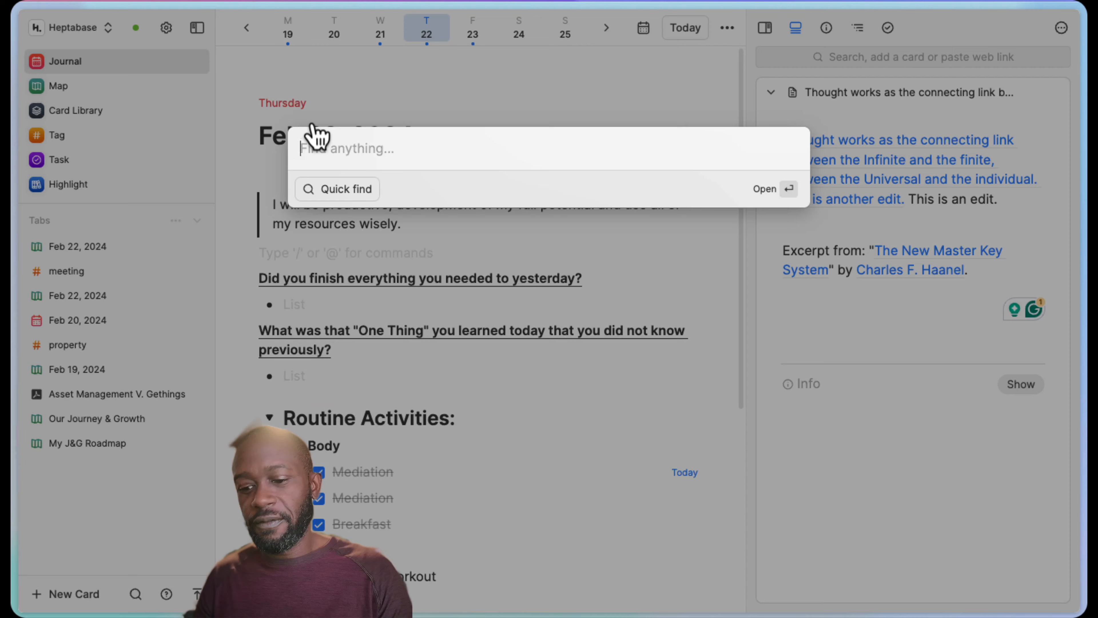
pyautogui.write('dix')
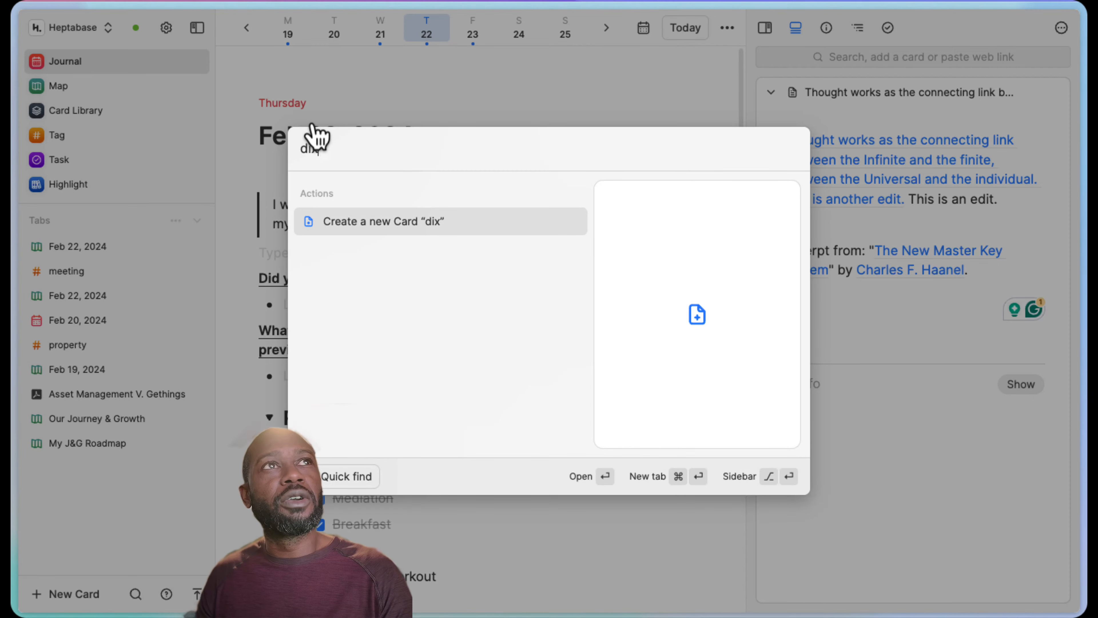
pyautogui.press('BackSpace')
pyautogui.press('BackSpace')
pyautogui.press('BackSpace')
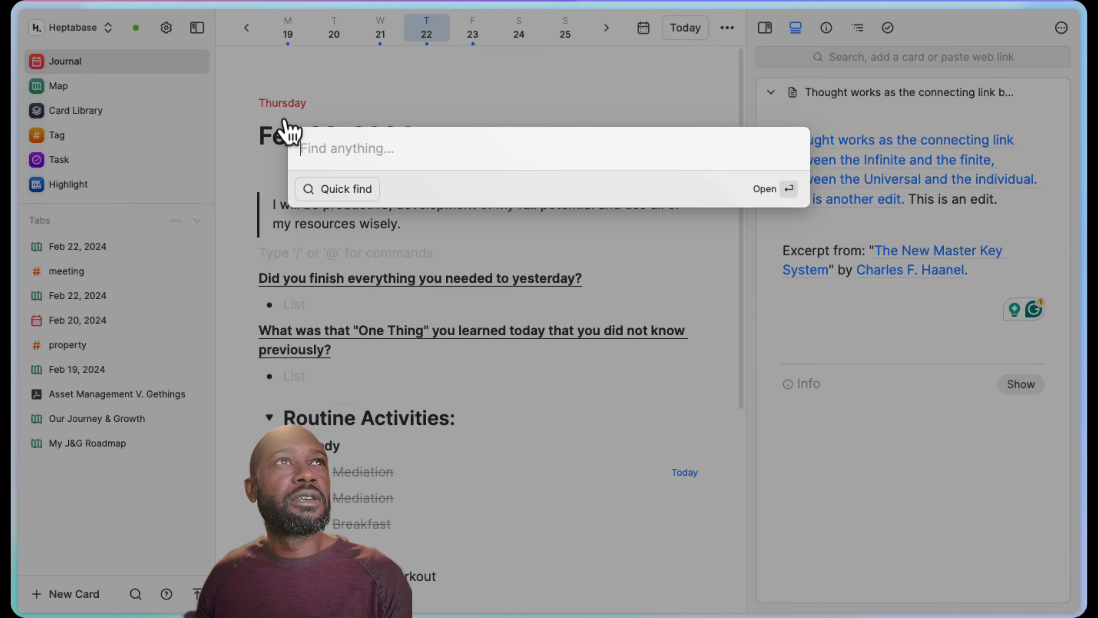
pyautogui.click(231, 140)
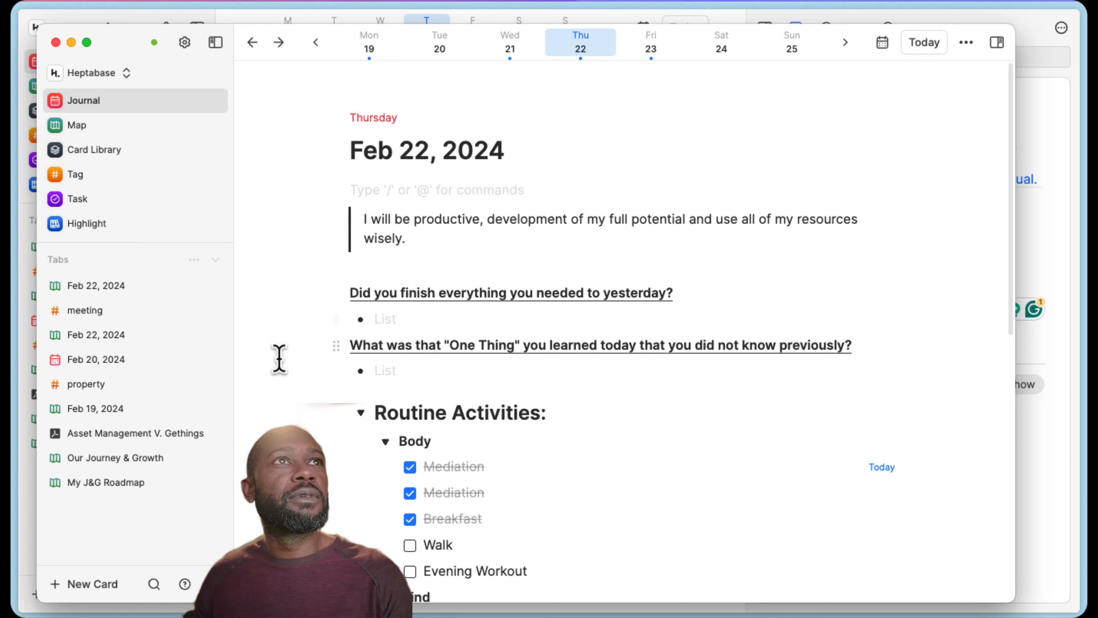
# Search for "dix" in the second Heptabase window and read through the preview of the Feb 19, 2024 journal result.
pyautogui.click(154, 584)
pyautogui.write('dix')
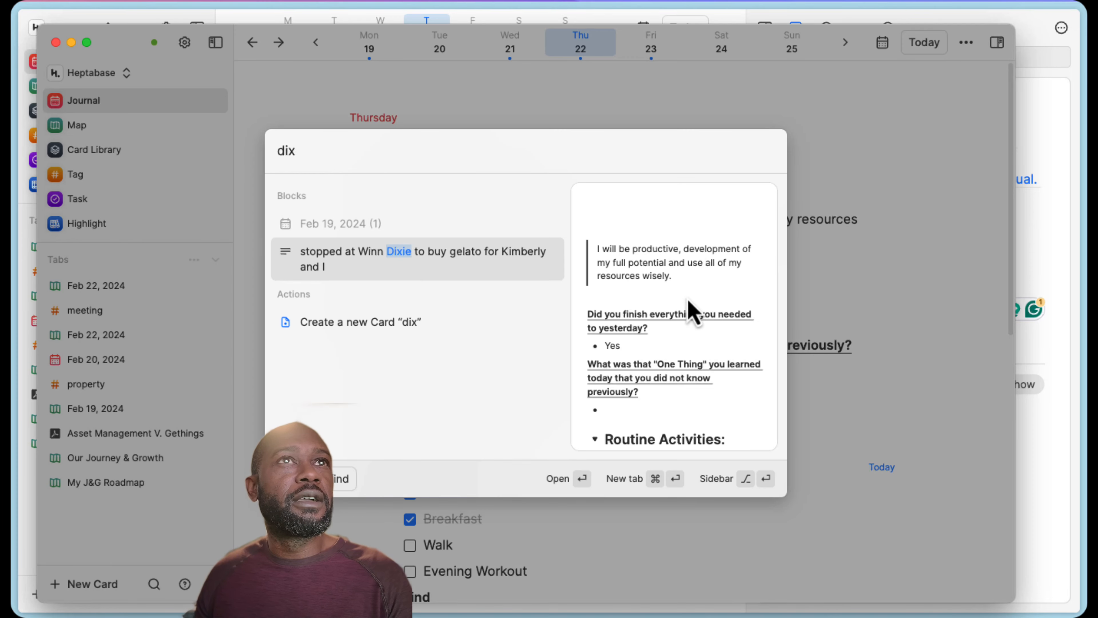
pyautogui.scroll(-1, 678, 285)
pyautogui.scroll(-10, 692, 363)
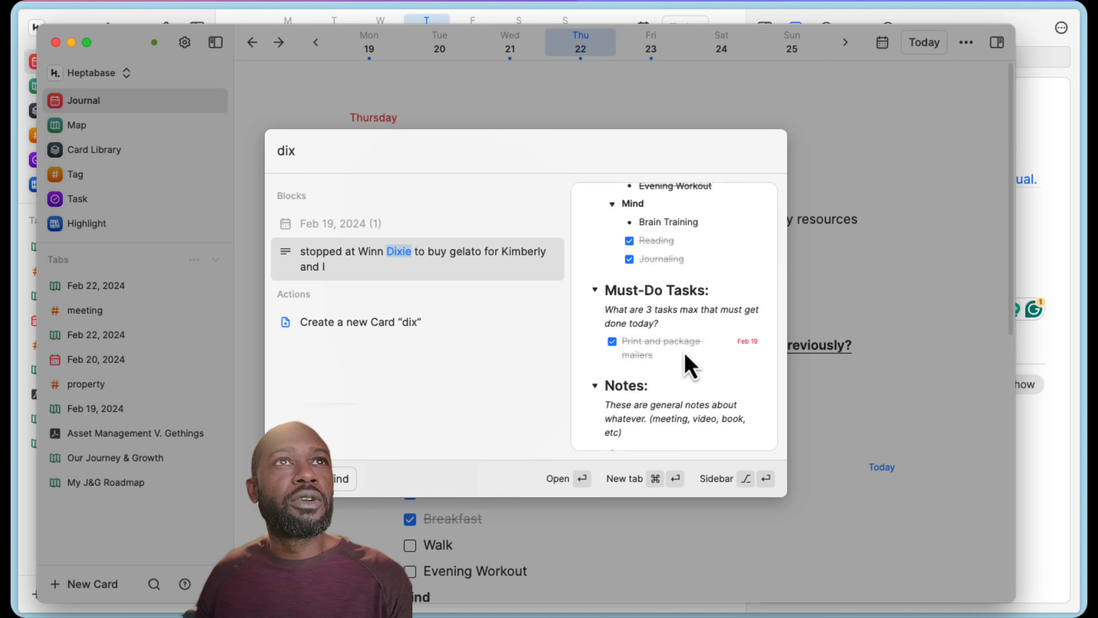
pyautogui.scroll(10, 692, 357)
pyautogui.scroll(1, 692, 355)
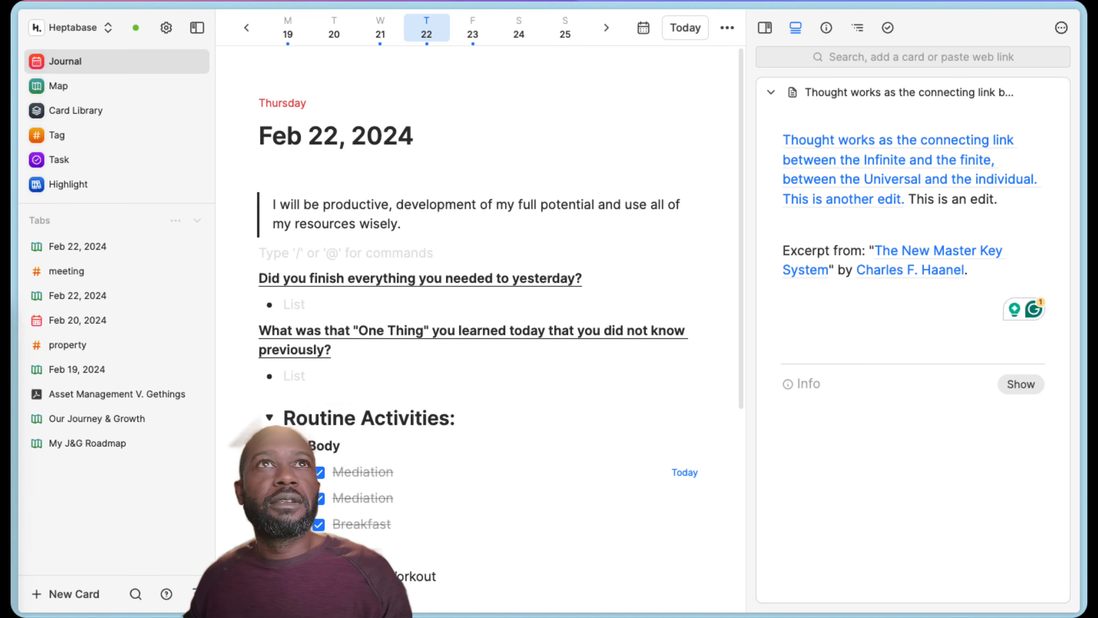
# Bring the mobile version on screen, view the OWNER highlight of the Asset Management PDF, and return to its highlight list.
pyautogui.moveTo(1096, 39); pyautogui.dragTo(893, 28)
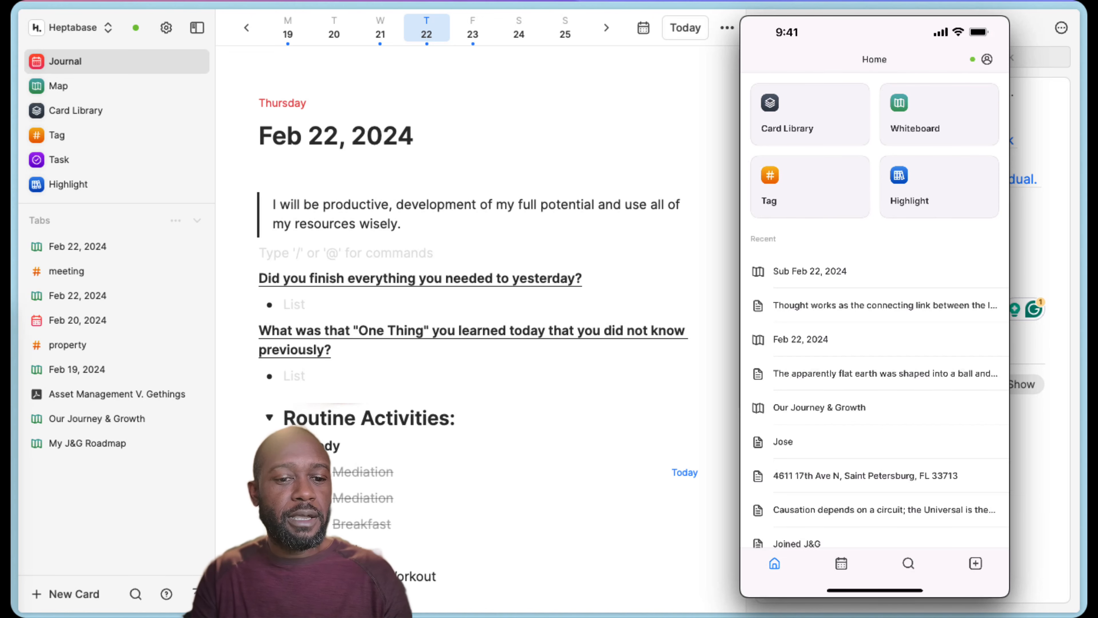
pyautogui.click(939, 187)
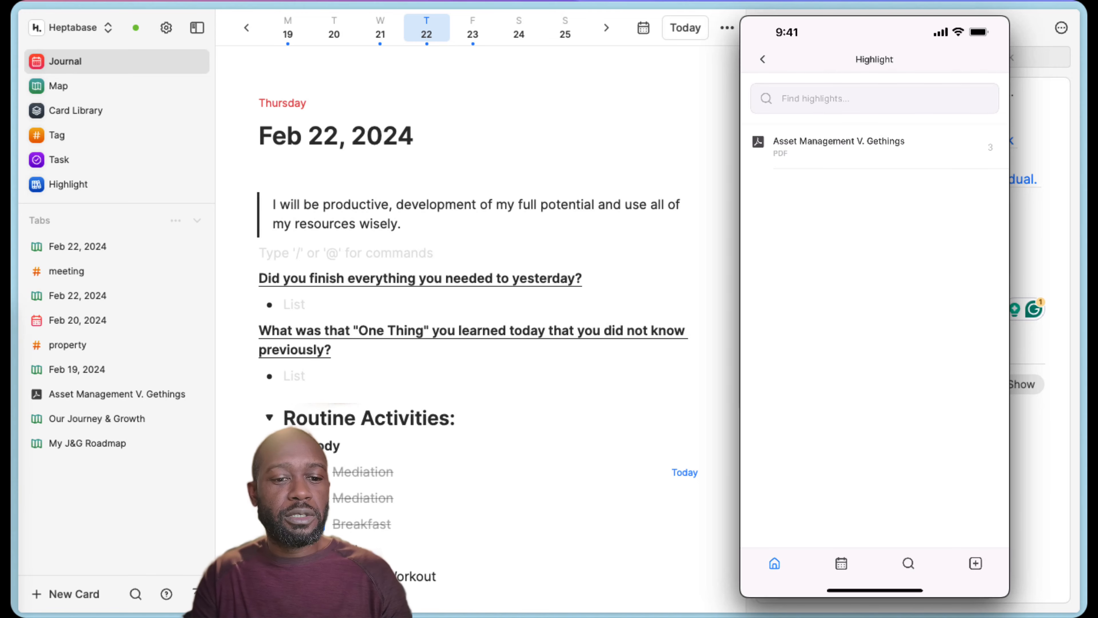
pyautogui.click(839, 147)
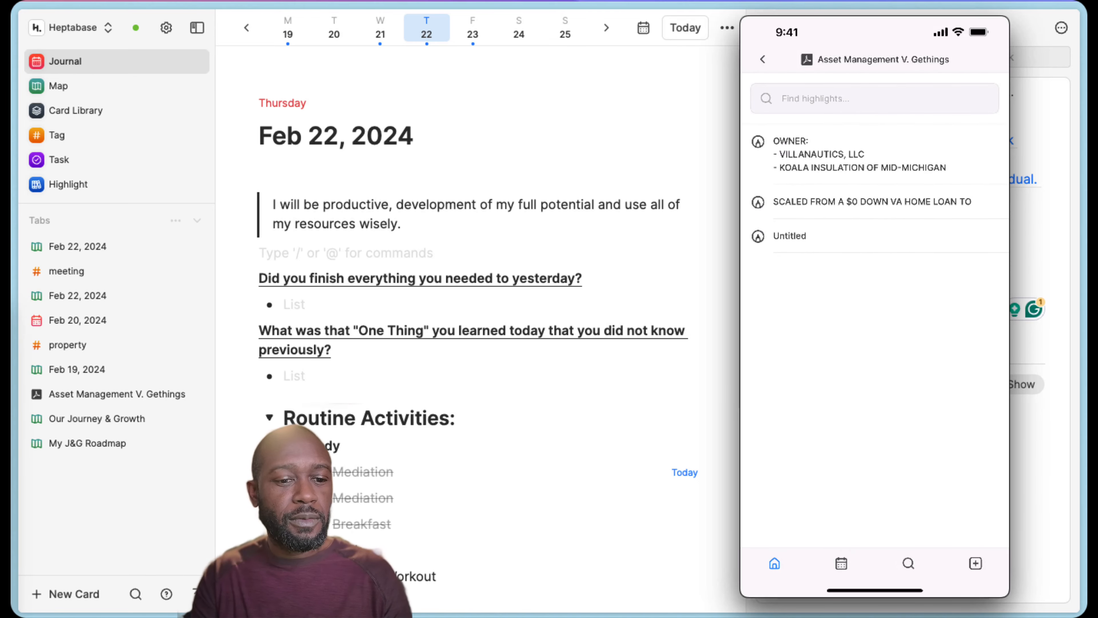
pyautogui.click(821, 154)
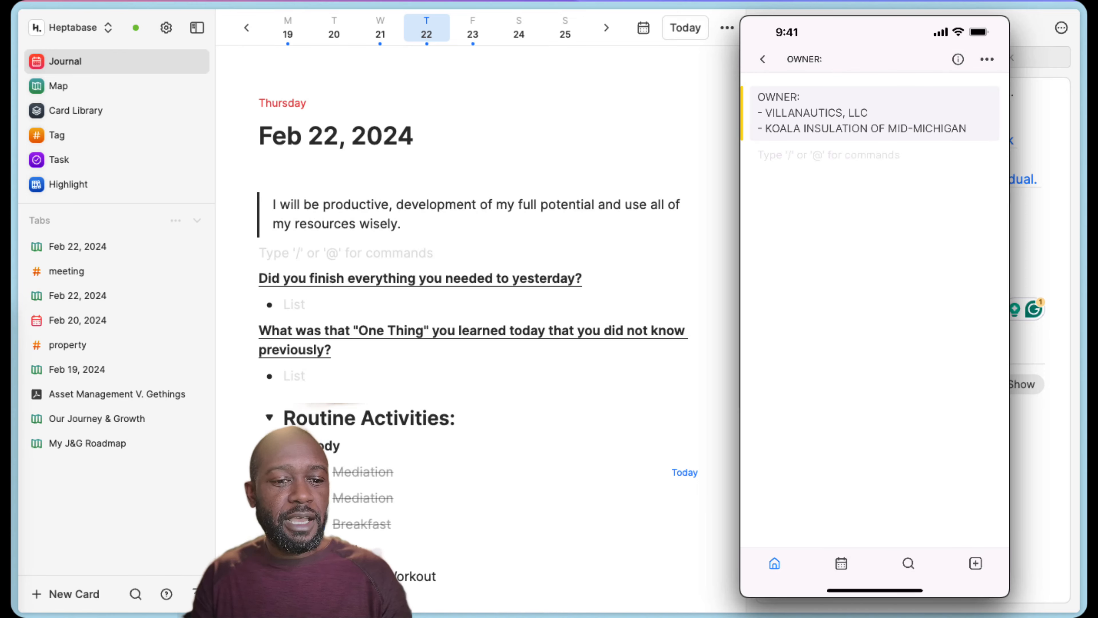
pyautogui.click(762, 59)
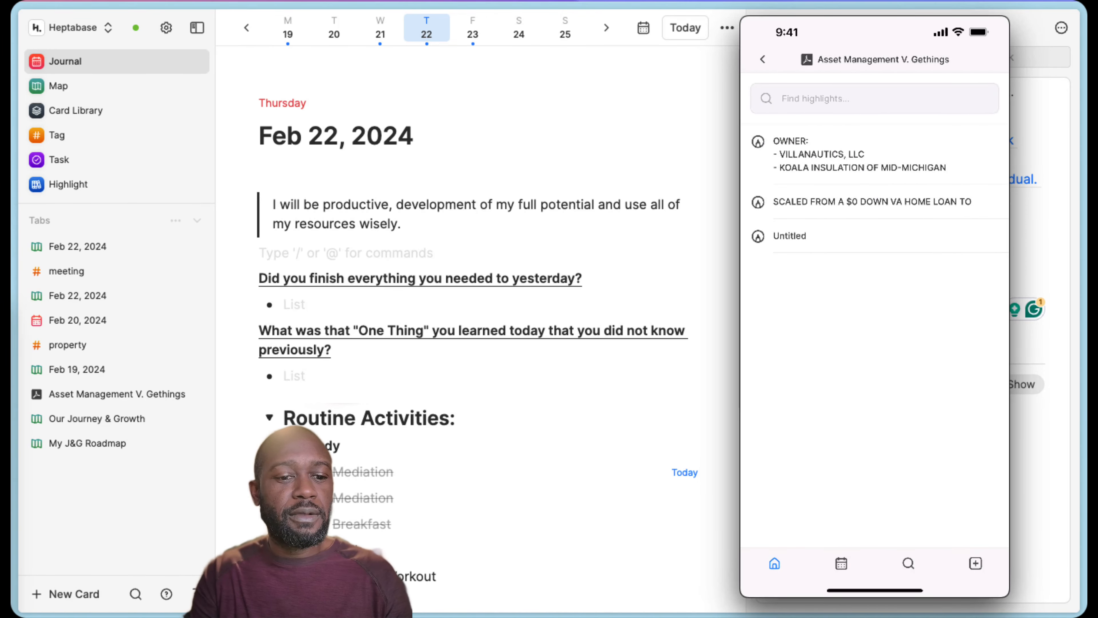
# View the OWNER highlight in the mobile version, leave the highlights, and look through the Feb 22, 2024 journal entry to its end.
pyautogui.click(821, 153)
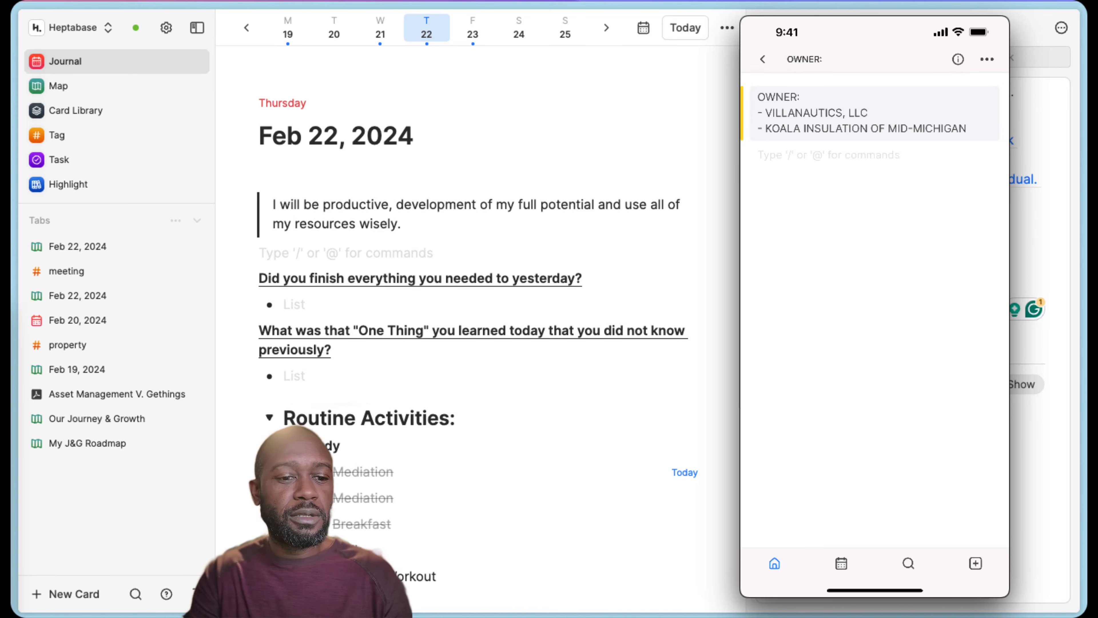
pyautogui.click(762, 59)
pyautogui.click(762, 59)
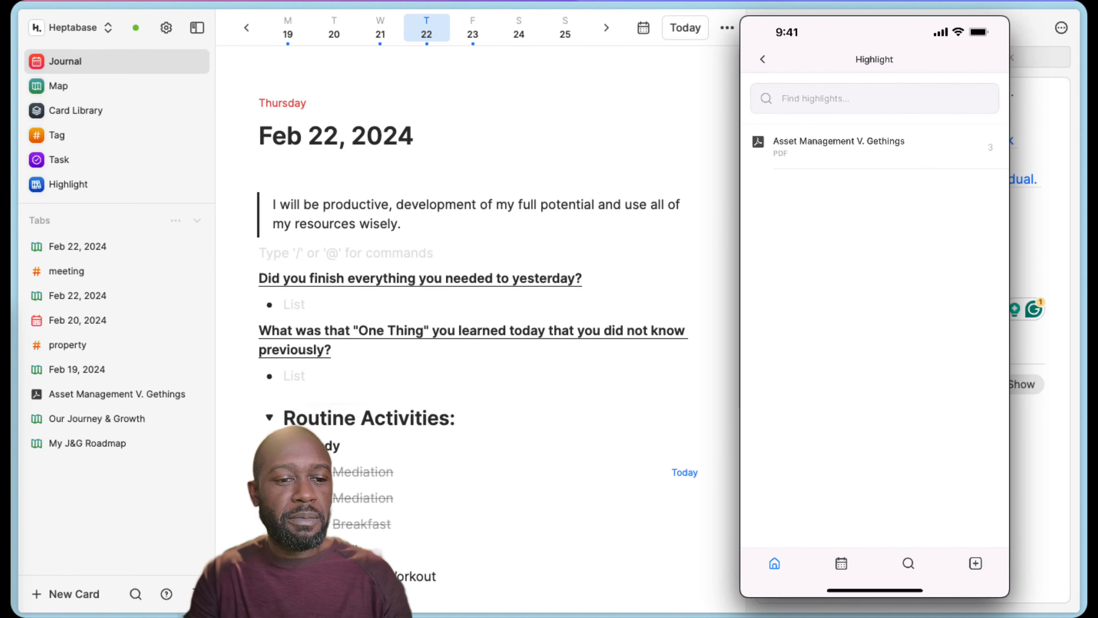
pyautogui.click(762, 59)
pyautogui.click(841, 563)
pyautogui.scroll(-5, 874, 338)
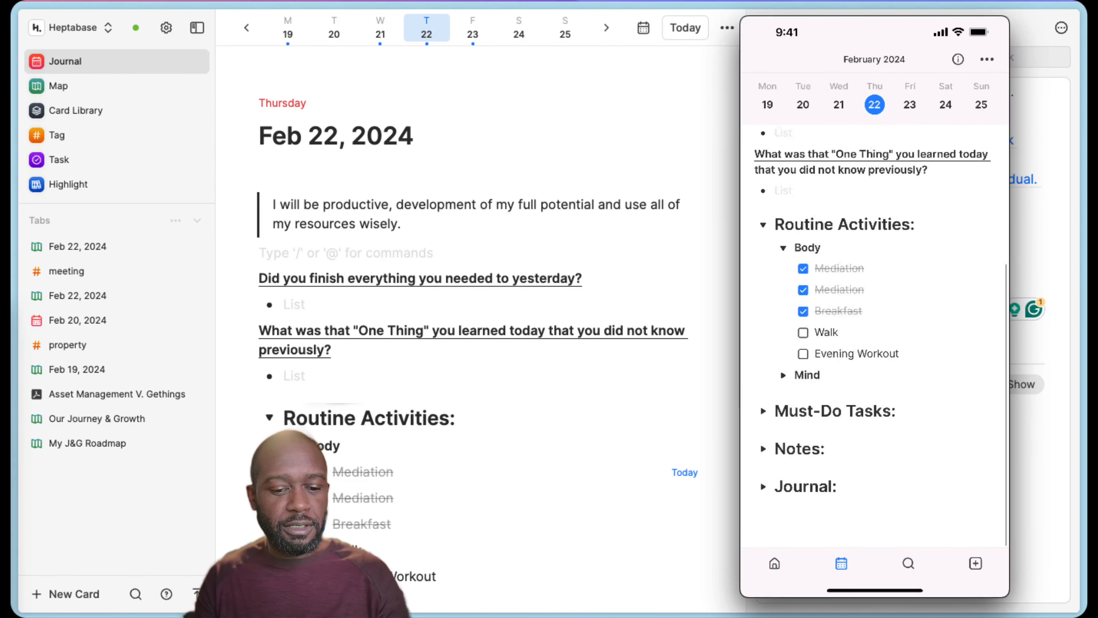
# Search the mobile version for "Dix", clear the query, and go back through the journal to the home screen.
pyautogui.click(908, 563)
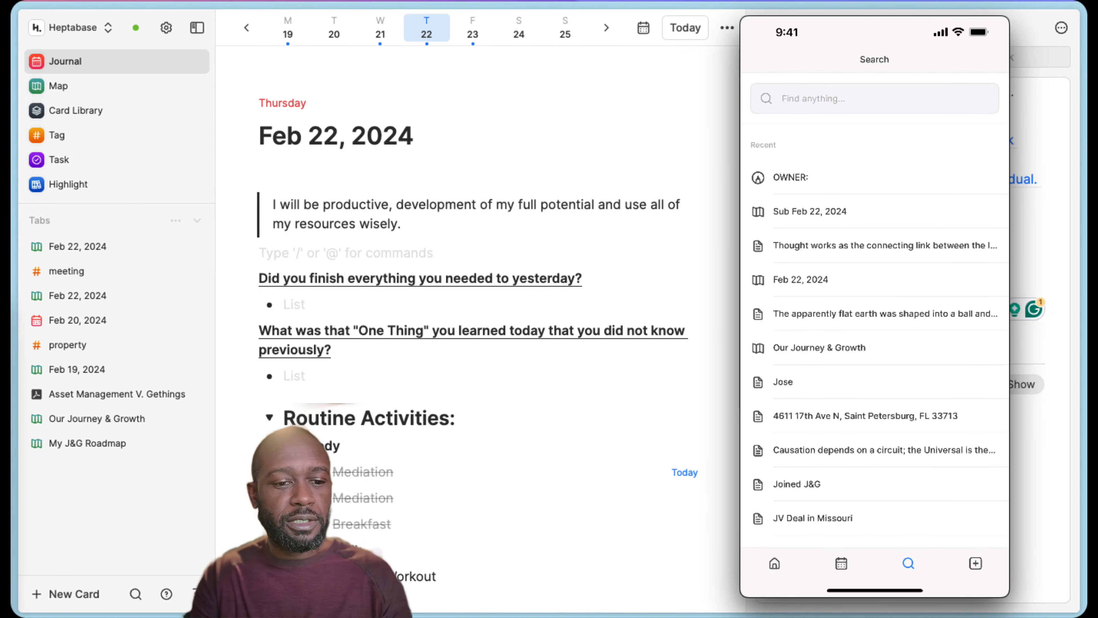
pyautogui.click(874, 99)
pyautogui.write('Di')
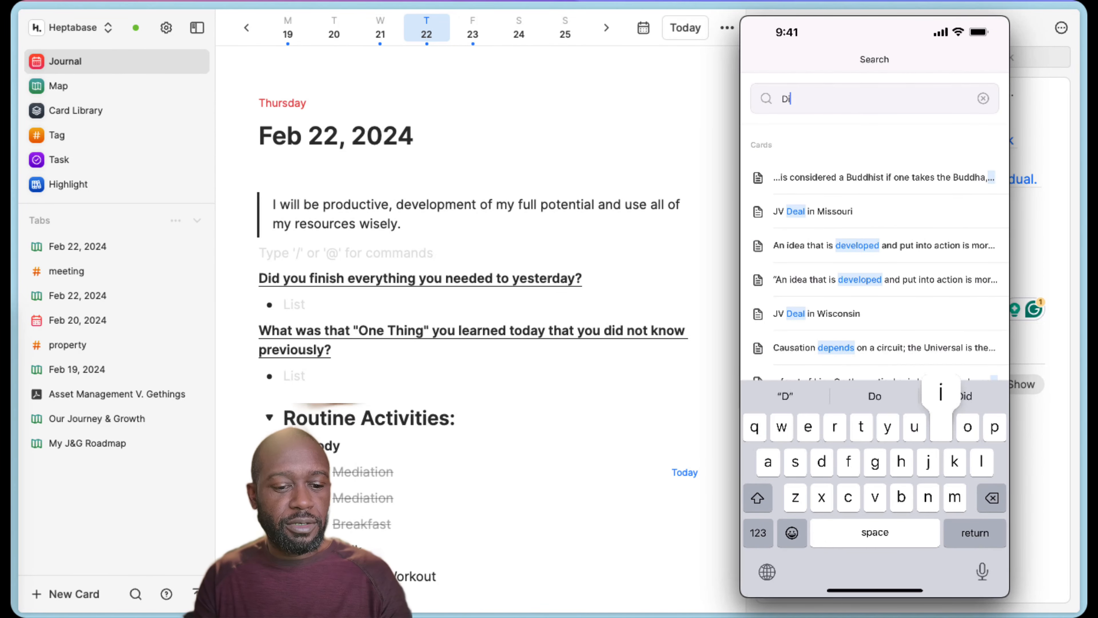
pyautogui.write('x')
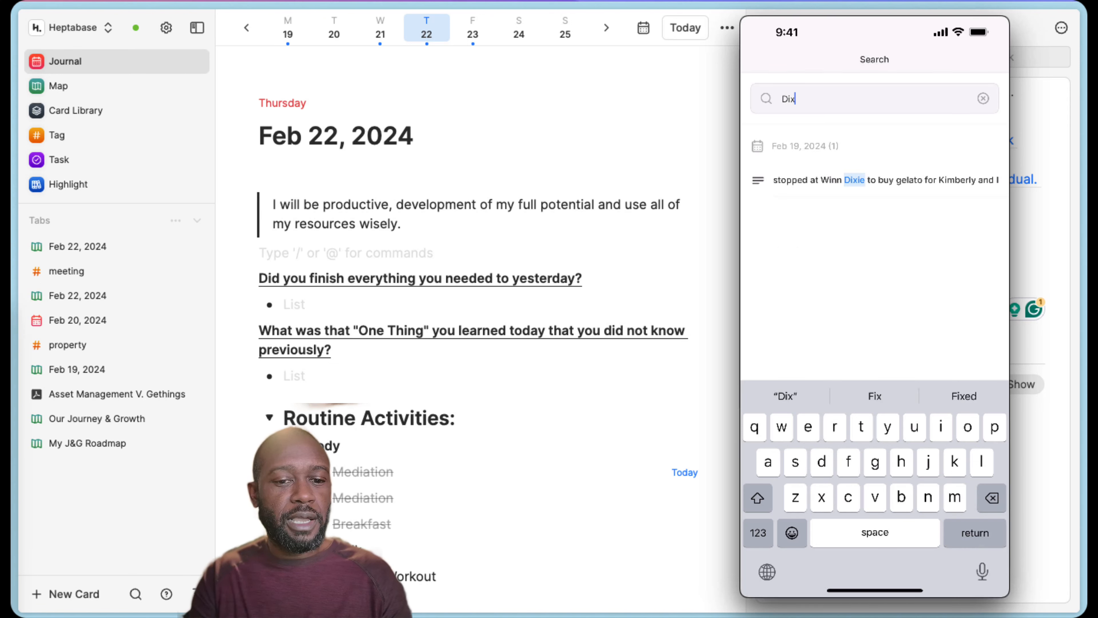
pyautogui.click(983, 98)
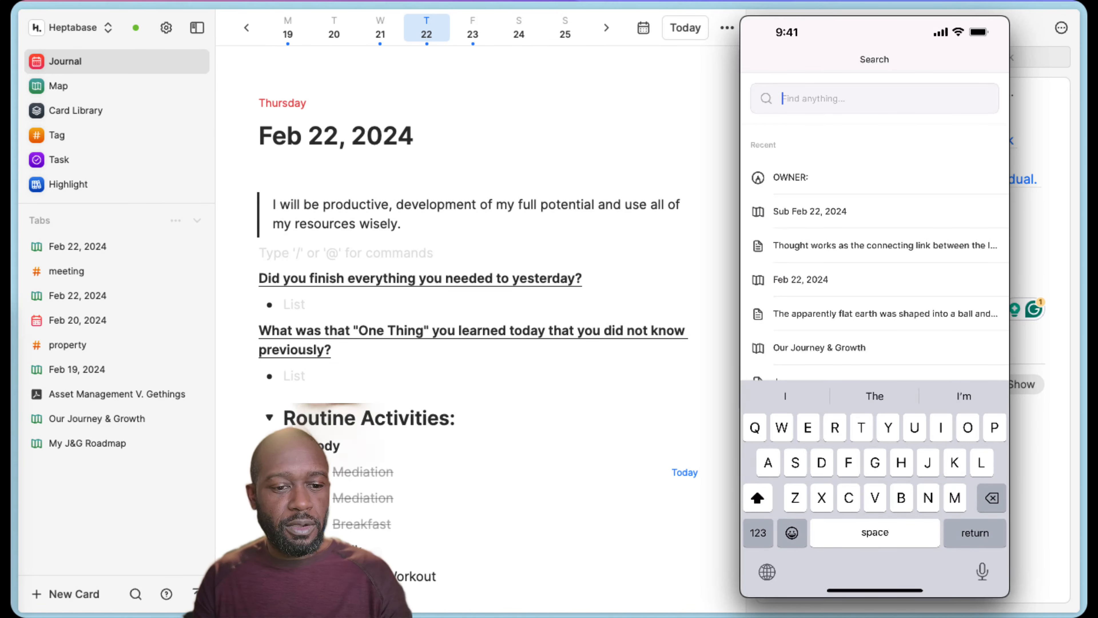
pyautogui.scroll(2, 874, 281)
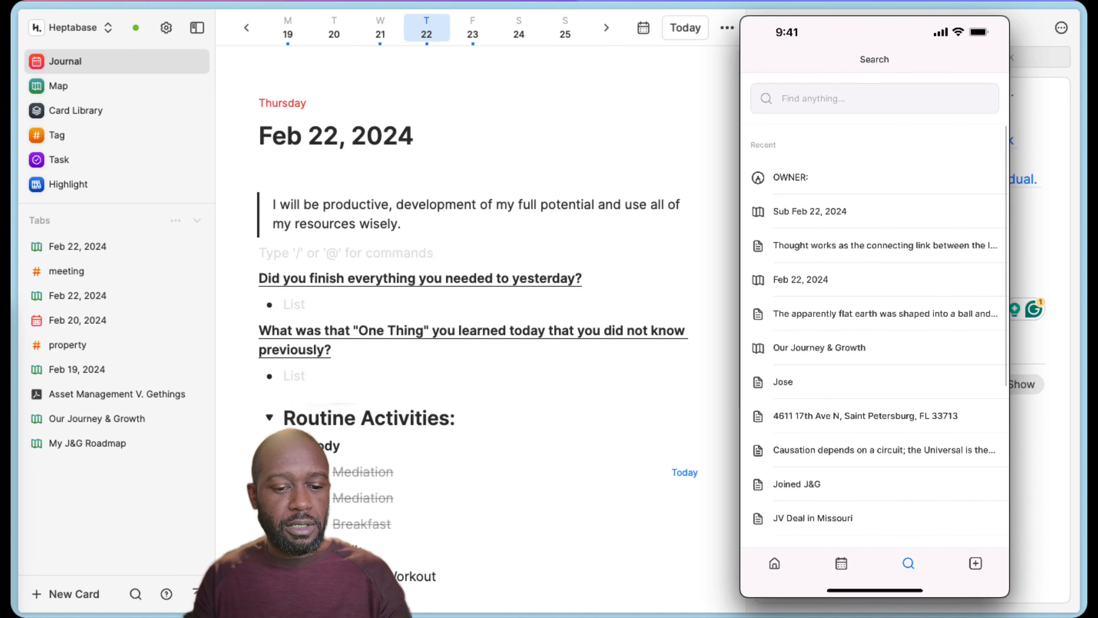
pyautogui.click(841, 563)
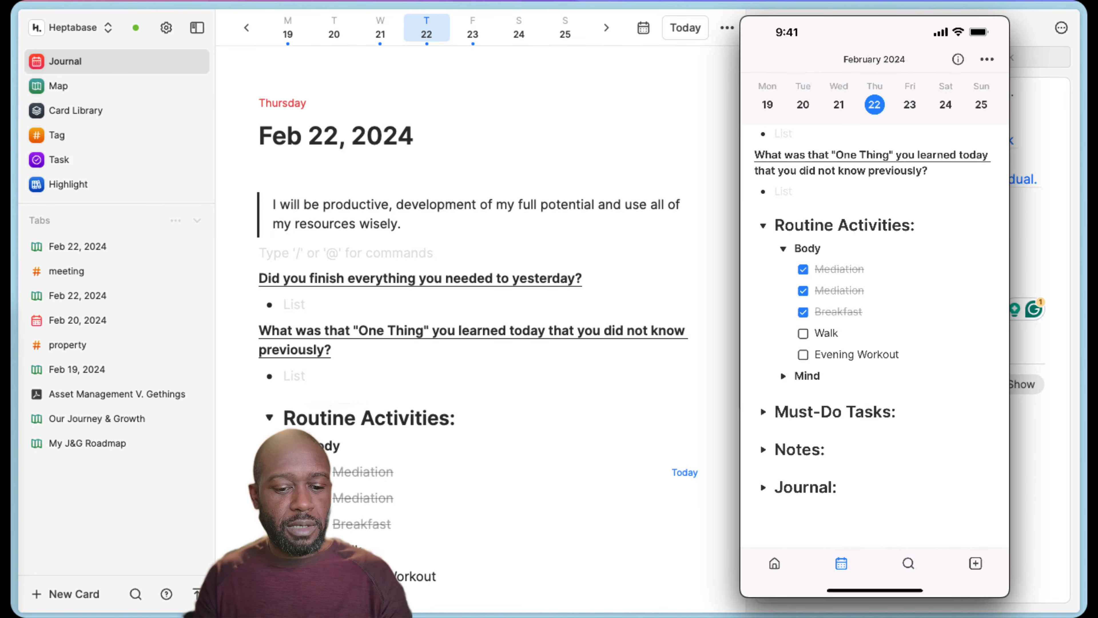
pyautogui.click(774, 563)
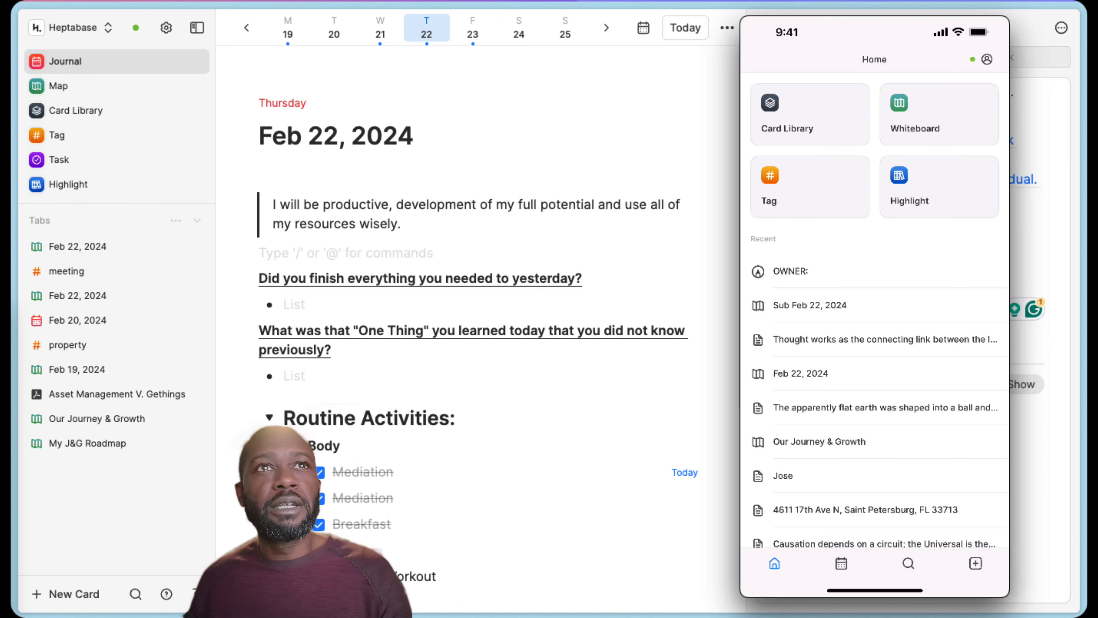